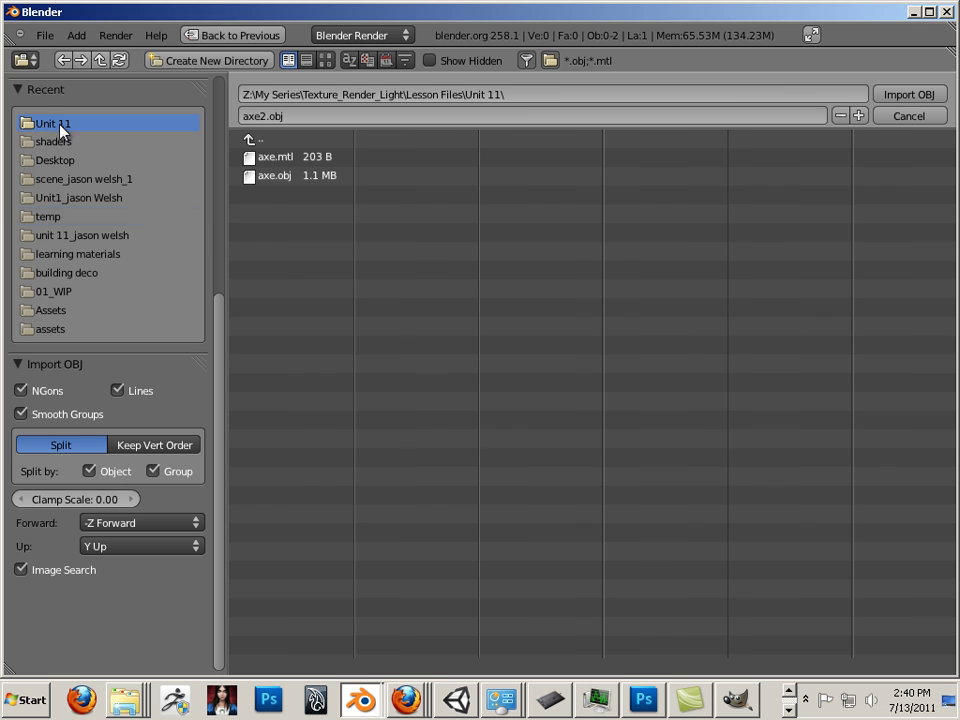
Step: Import axe.obj from the Unit 11 folder and remove its lambert2SG.001 material along with the material slot
left_click(275, 177)
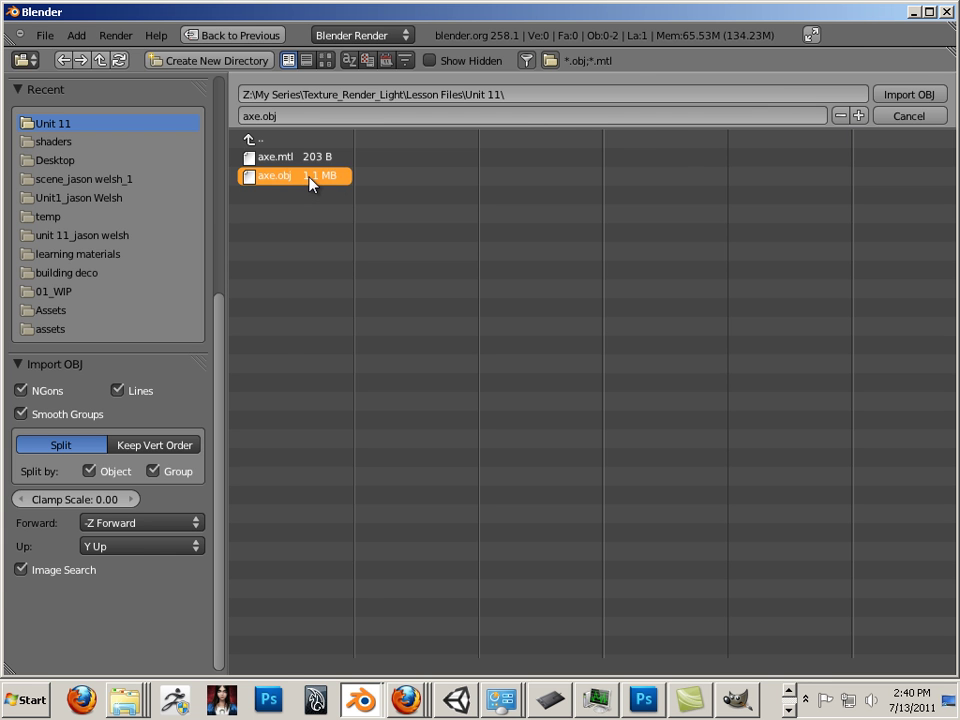
double_click(335, 177)
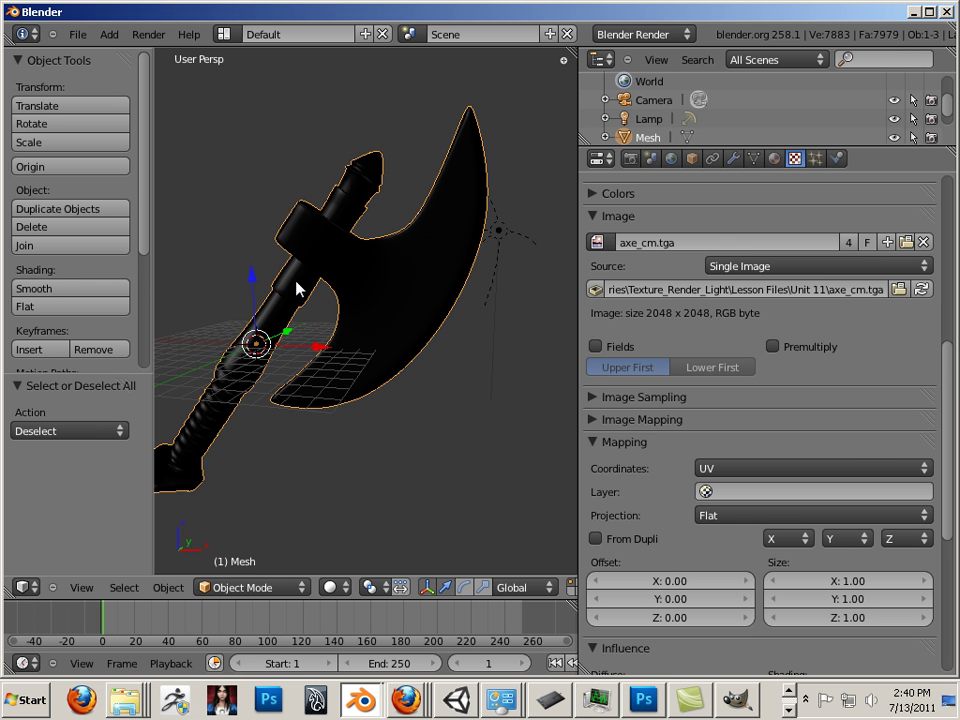
left_click(773, 158)
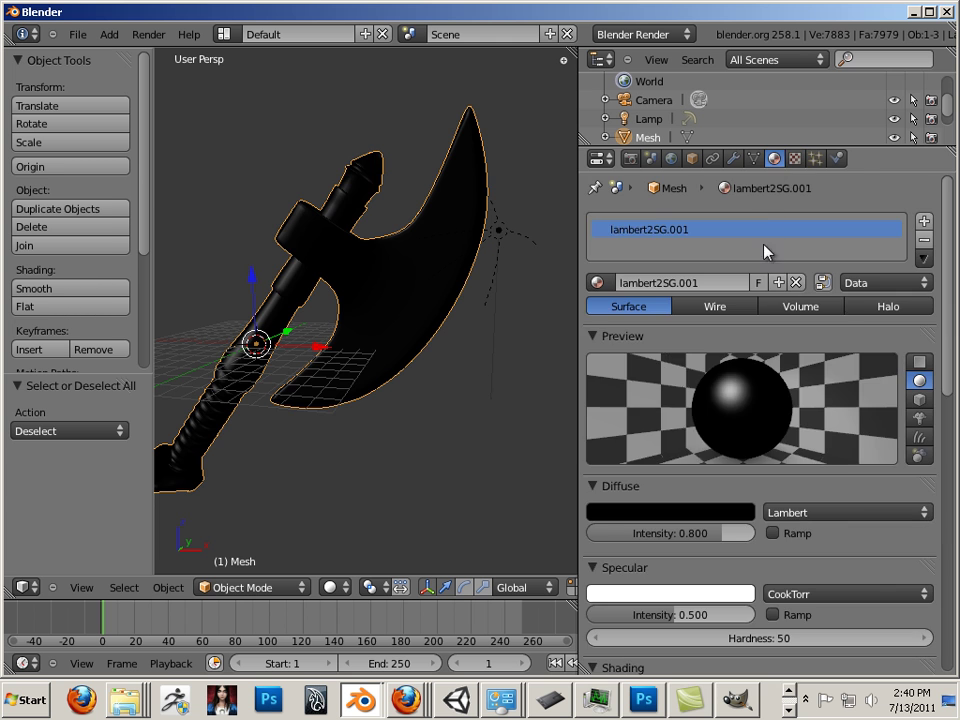
left_click(796, 283)
left_click(793, 158)
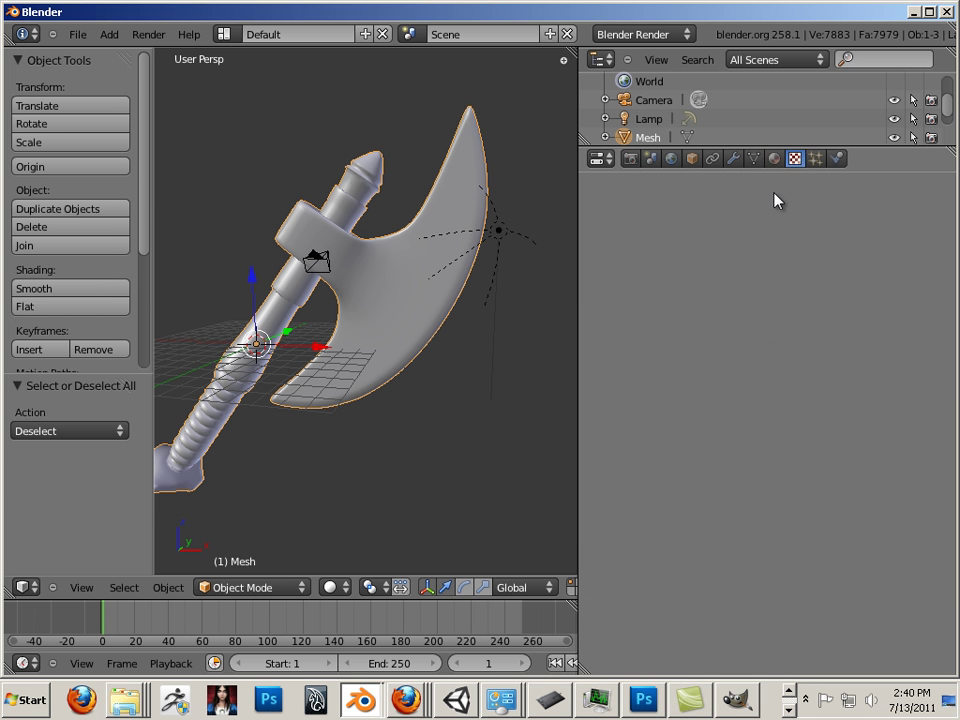
left_click(923, 240)
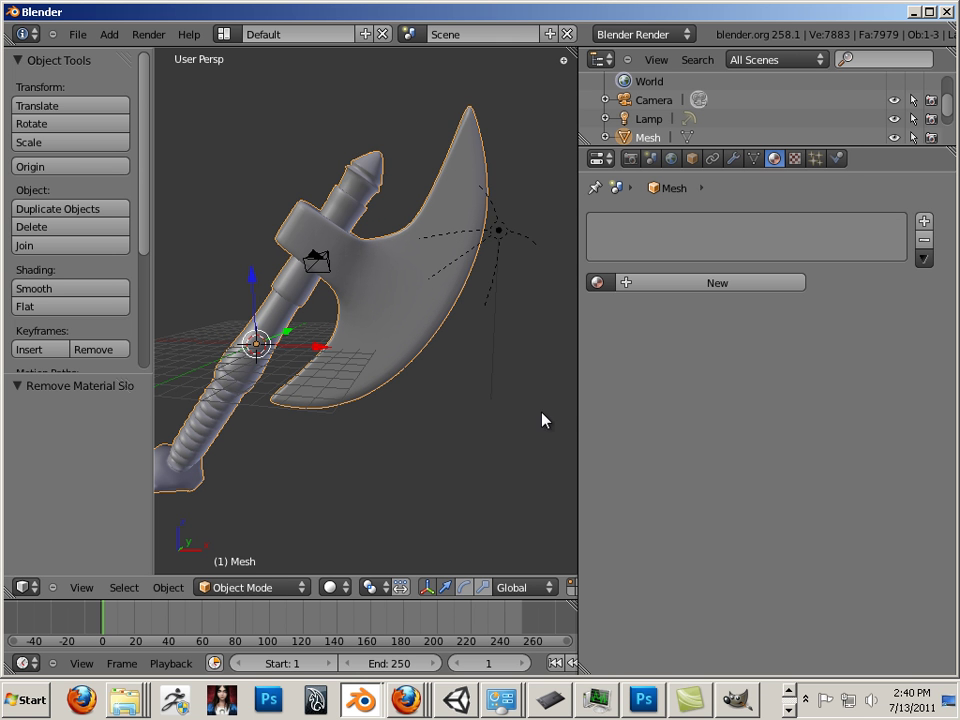
Step: Widen the 3D view so that the whole axe fits inside it
left_click_drag(574, 401, 709, 403)
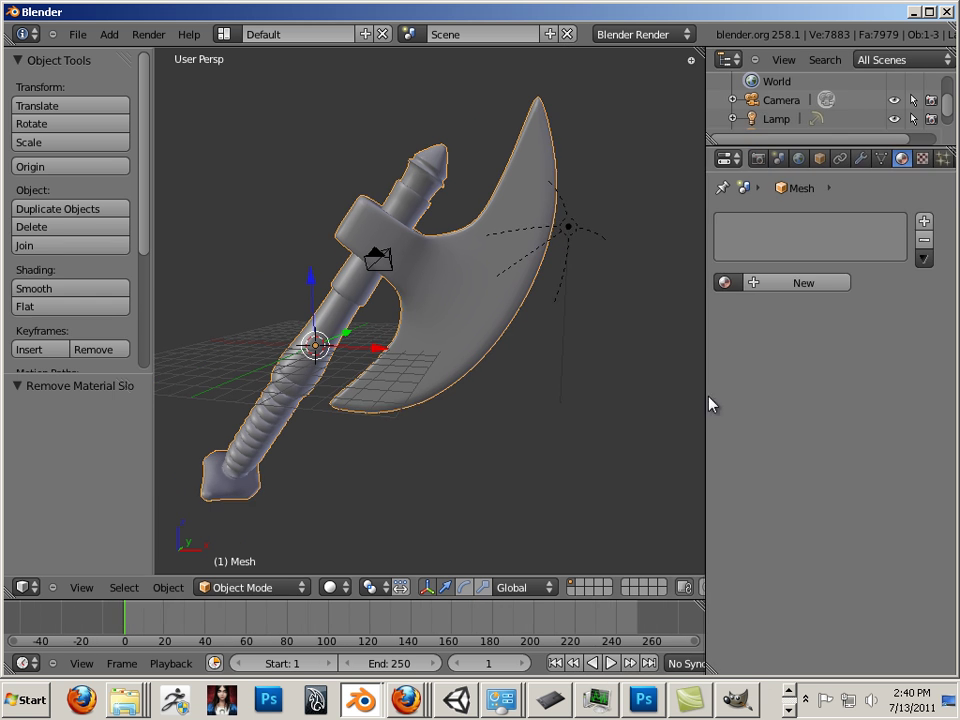
right_click(474, 310)
right_click(448, 313)
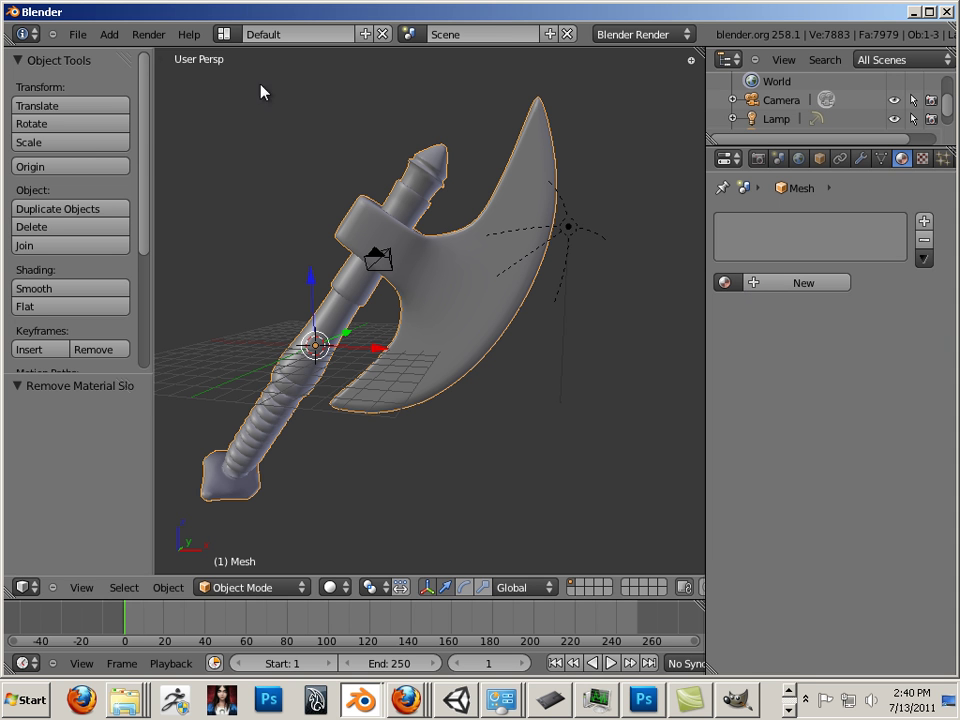
left_click(77, 34)
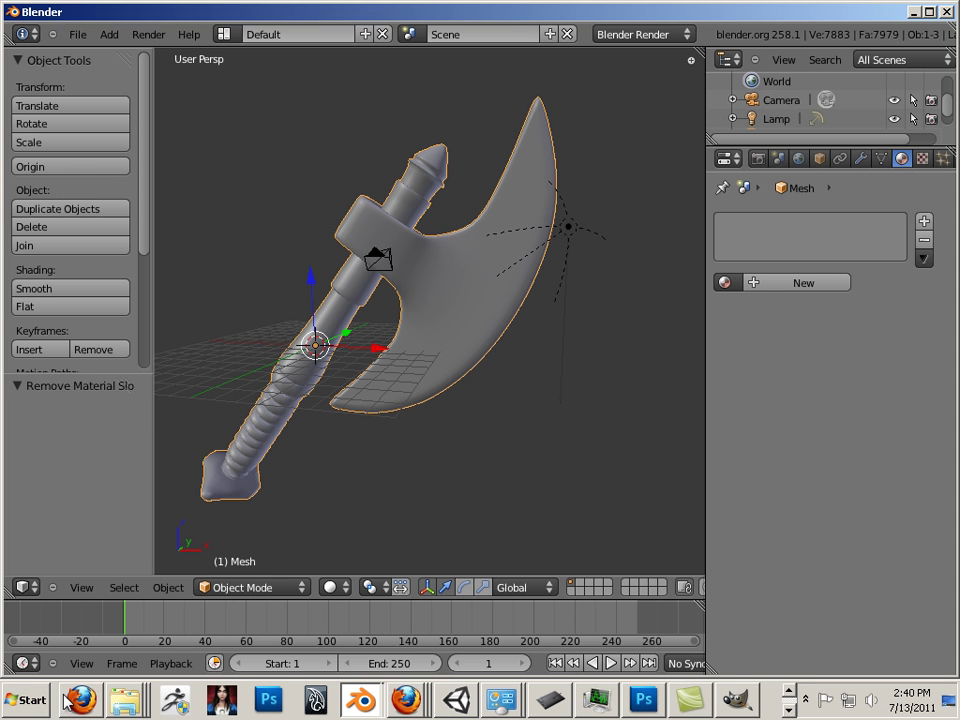
Step: Switch to Windows Explorer and open the Assets folder inside the Game folder of Unity_workflow
mouse_move(122, 700)
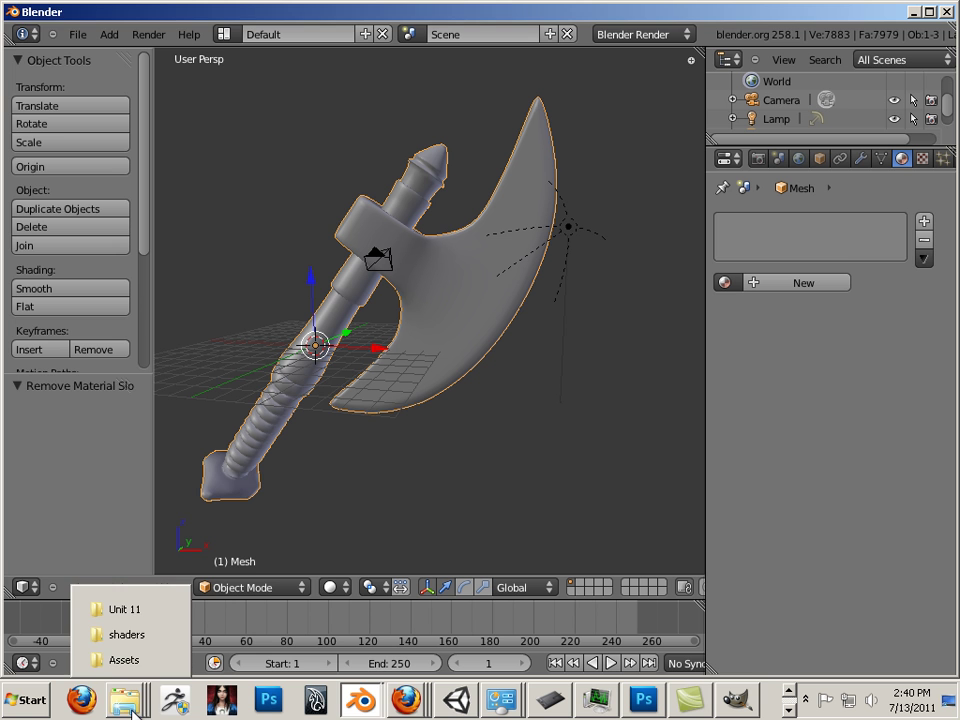
left_click(22, 700)
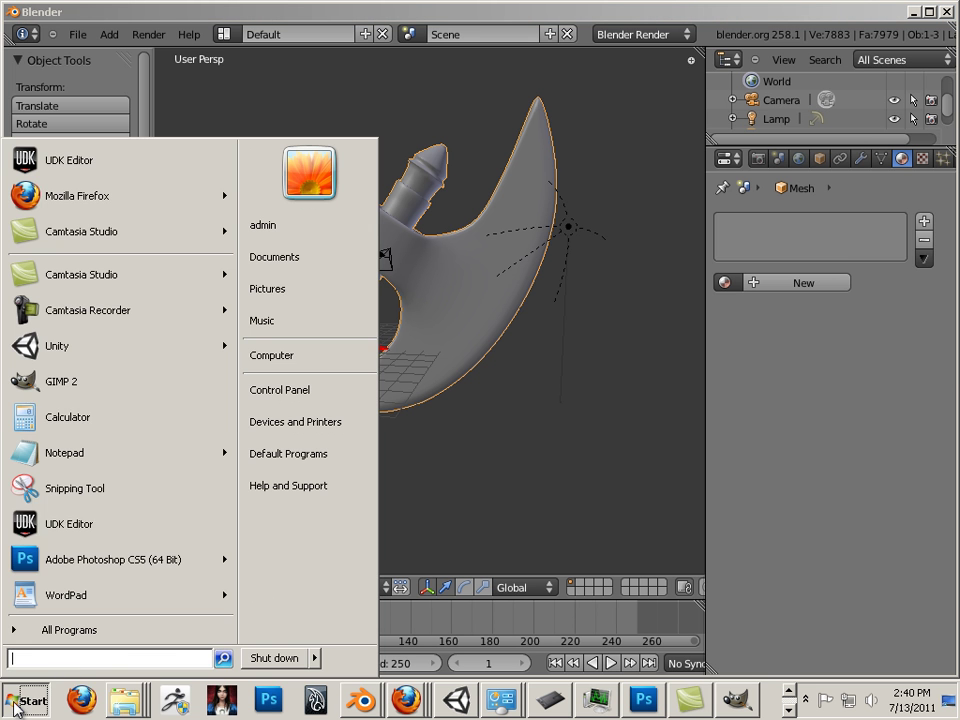
left_click(309, 365)
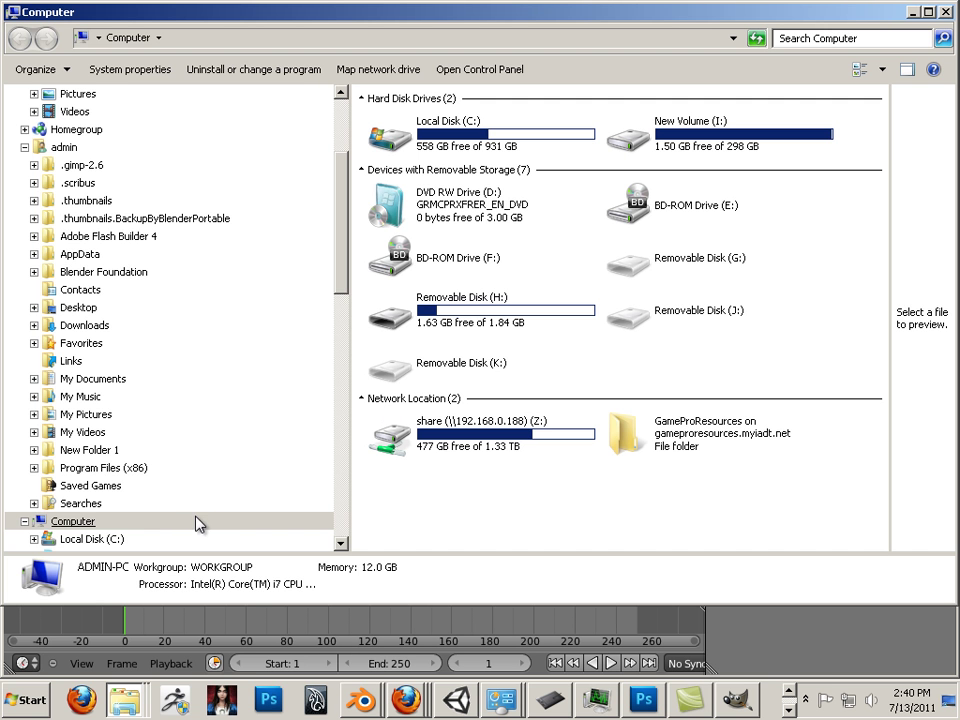
left_click_drag(342, 274, 340, 512)
left_click(68, 469)
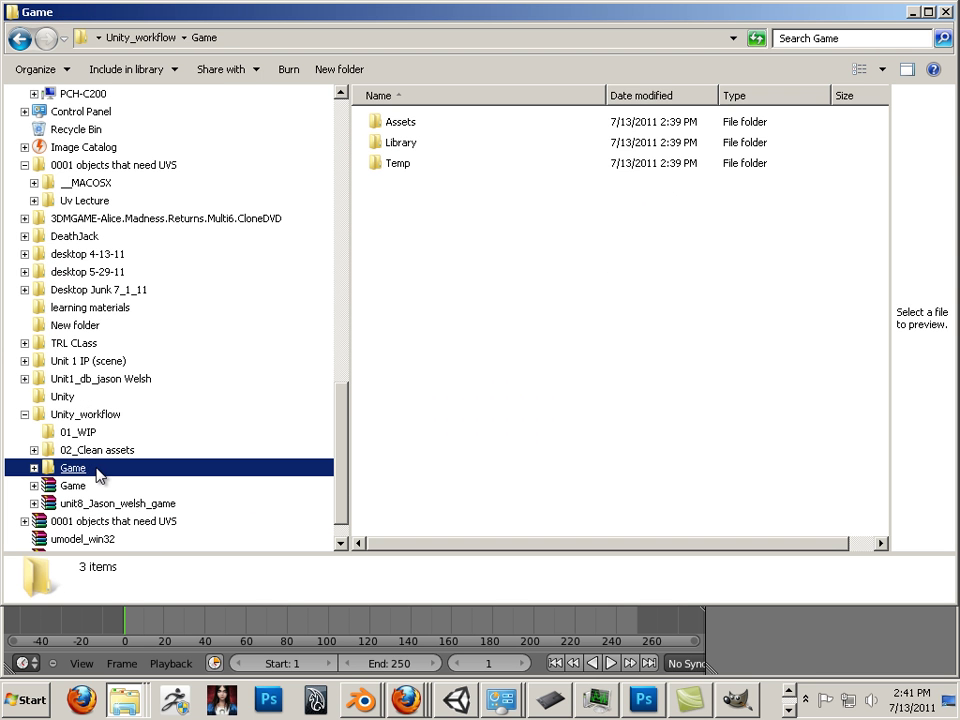
double_click(400, 122)
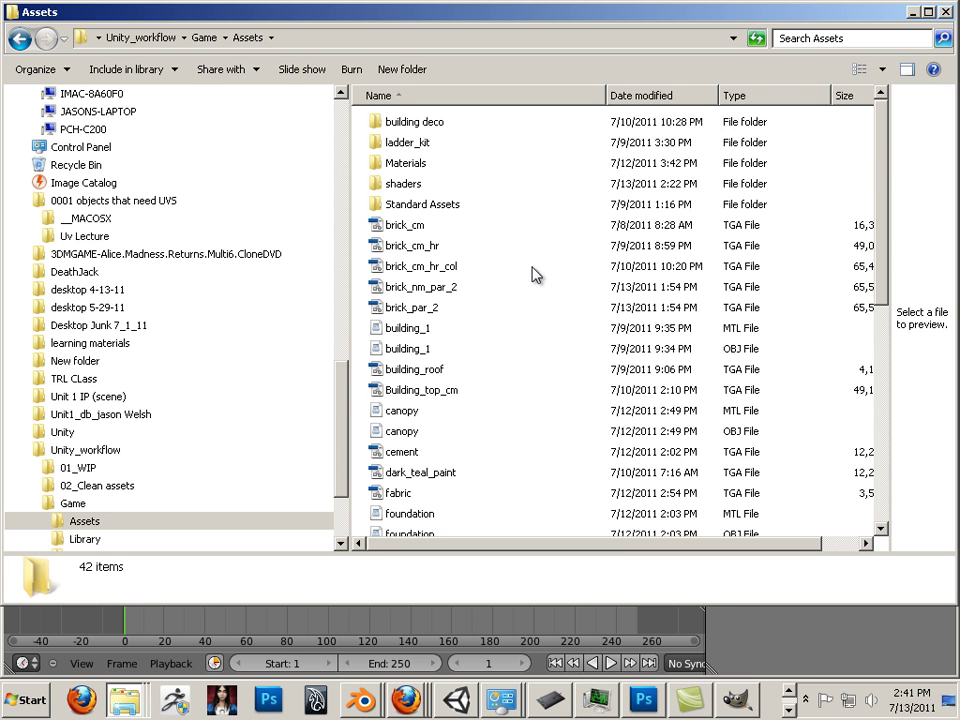
Step: Create a folder named axe_temp in the Assets folder and open it
right_click(545, 410)
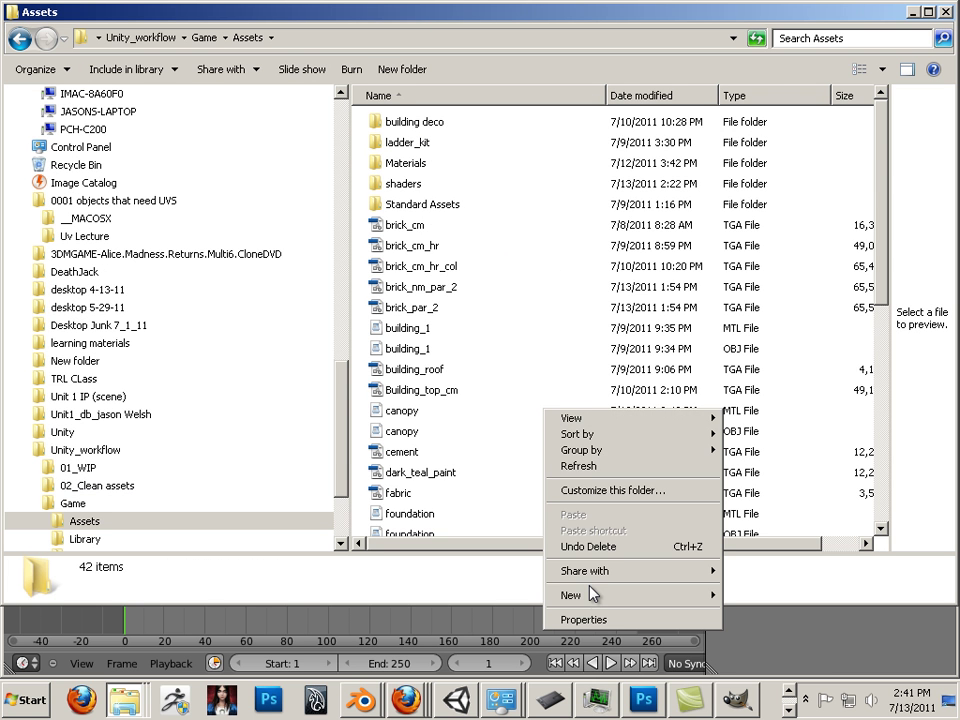
mouse_move(596, 594)
left_click(760, 367)
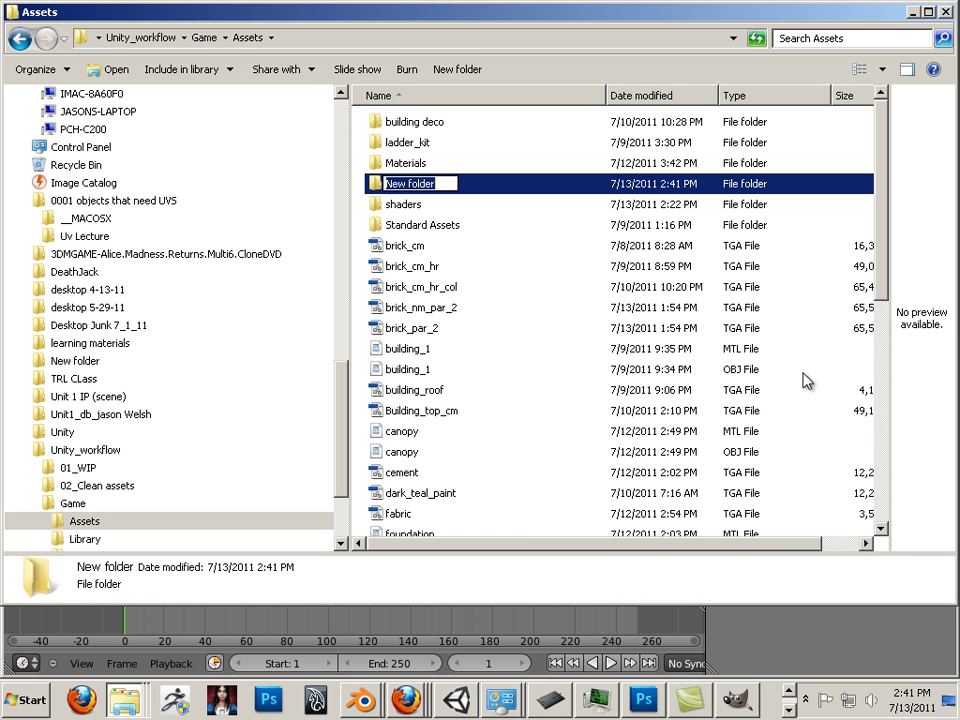
type("axe")
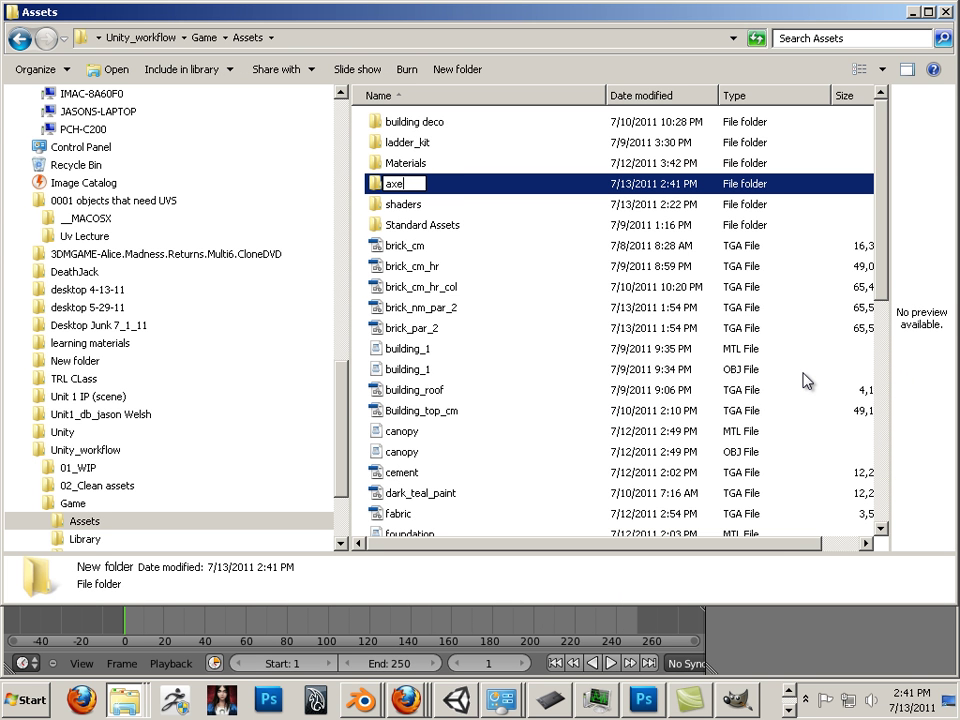
type("_temp")
key("Return")
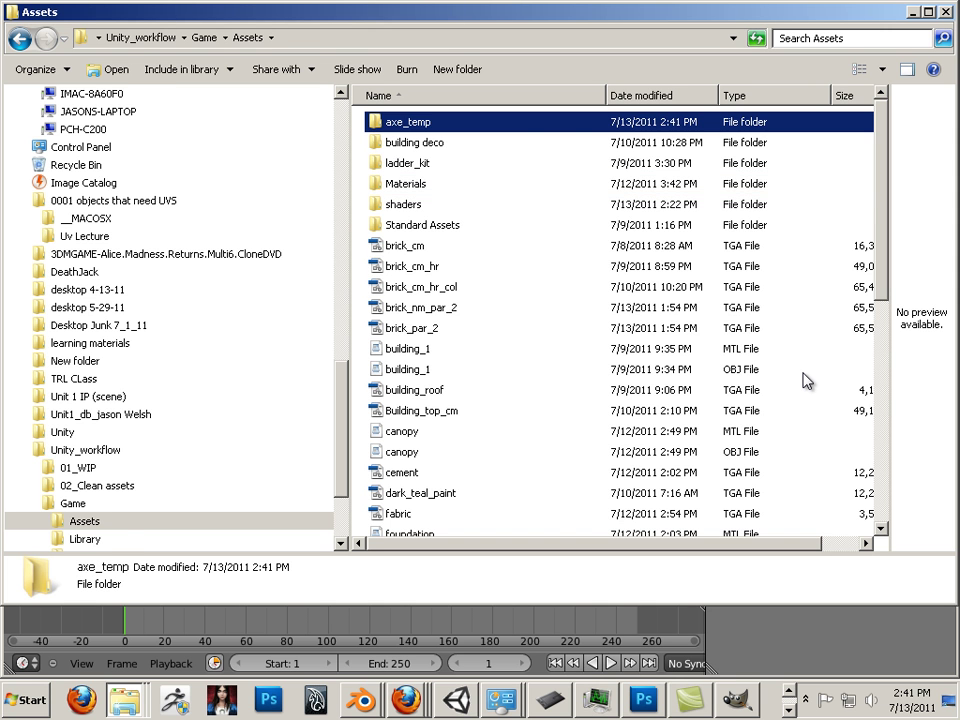
double_click(392, 128)
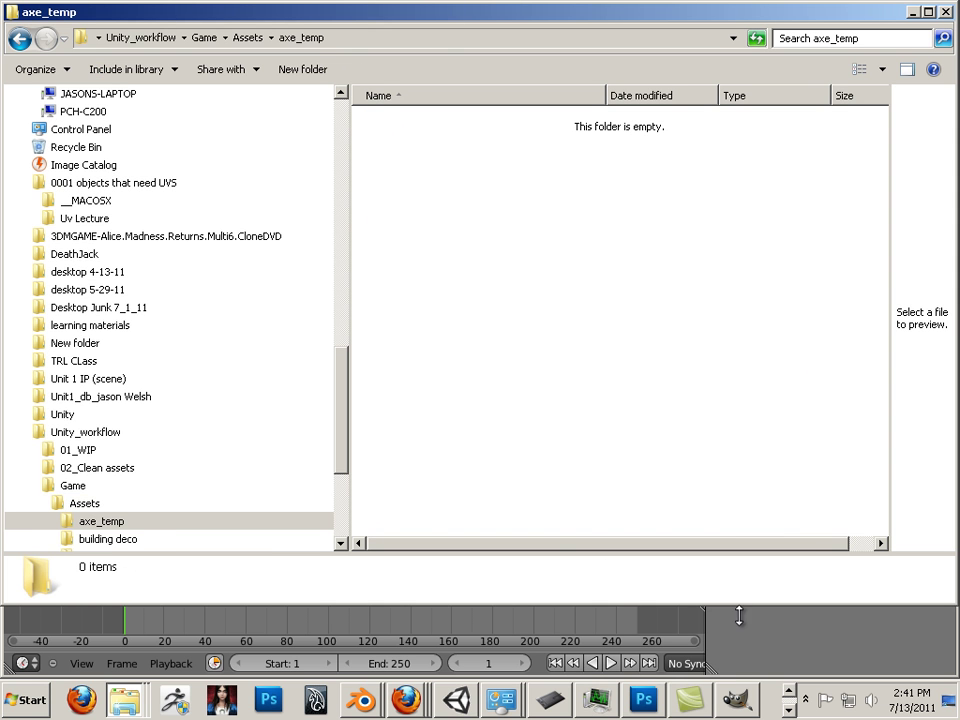
Step: Bring up the Unit 11 Explorer window and go to the Unit 11 folder inside Lesson Files
key("alt+Tab")
right_click(124, 700)
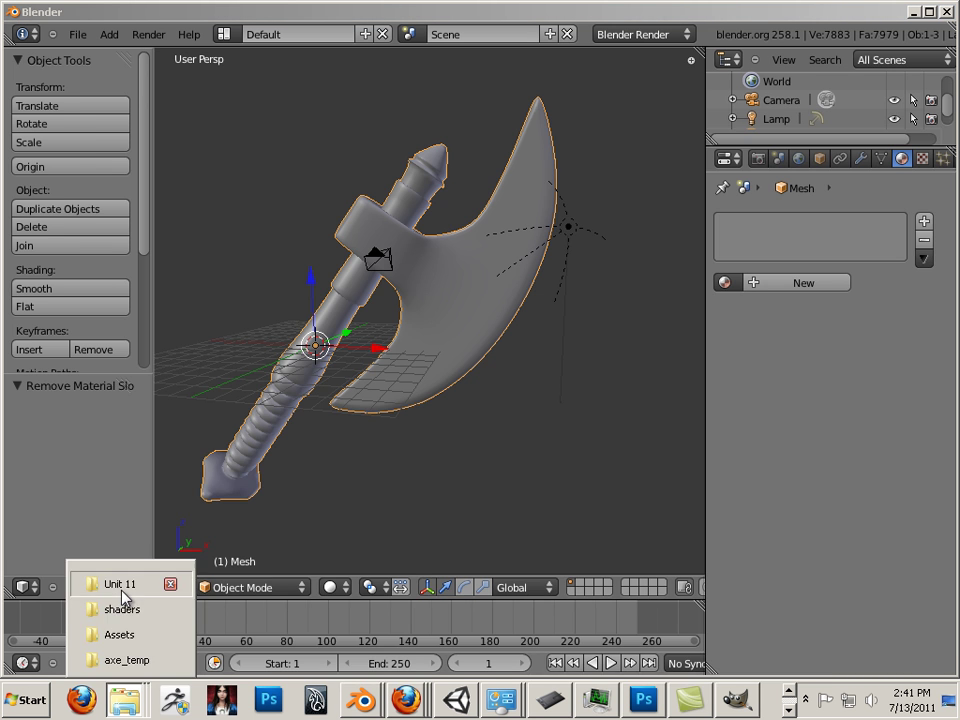
left_click(115, 583)
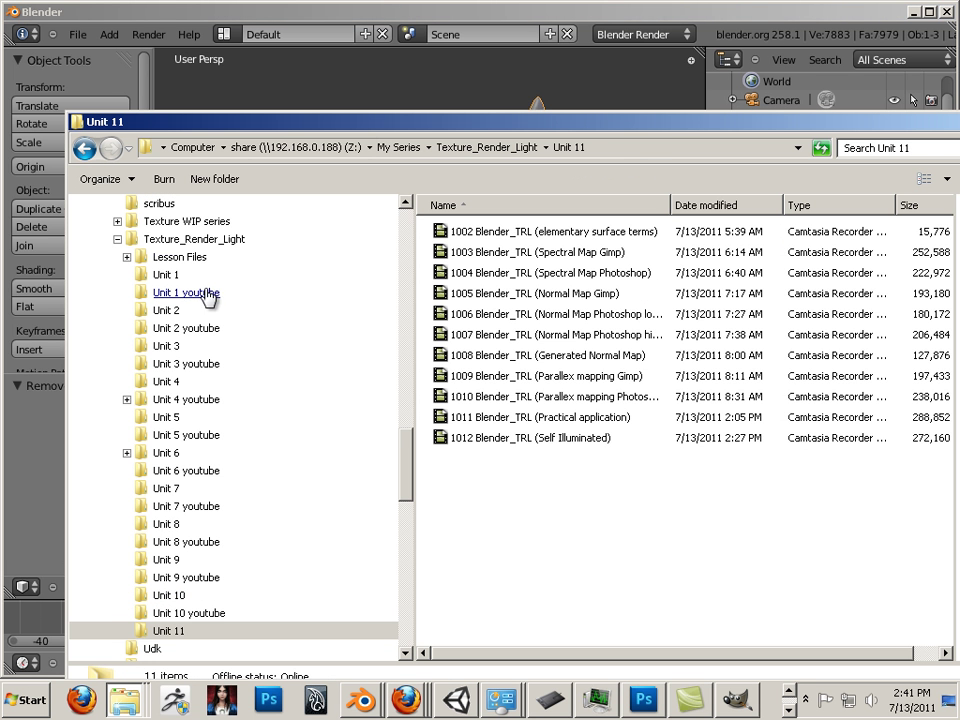
left_click(178, 257)
double_click(470, 378)
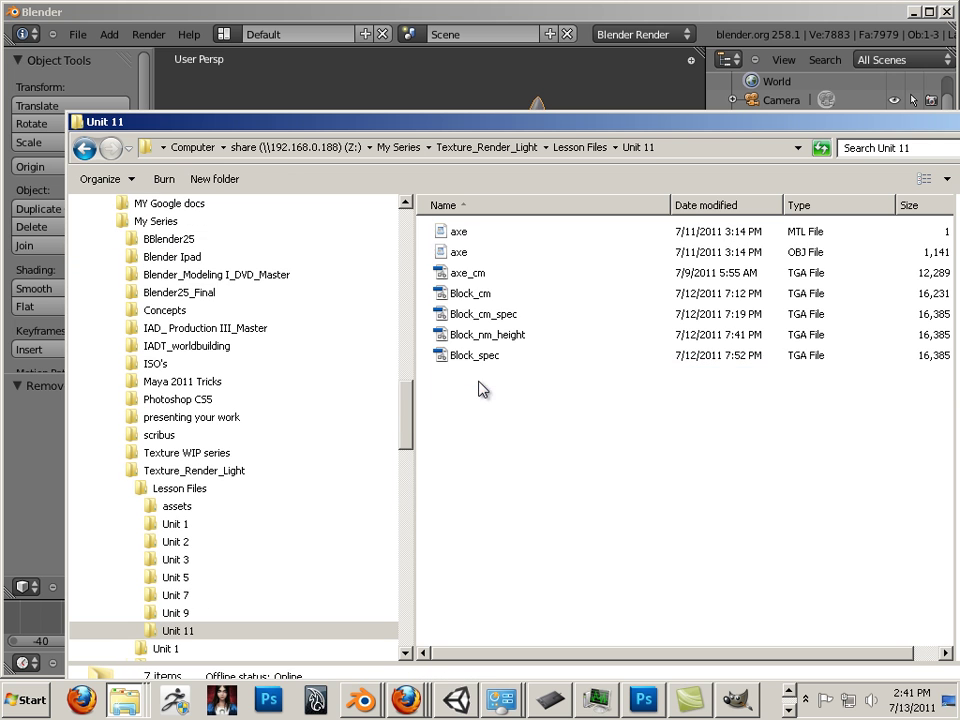
left_click(455, 252)
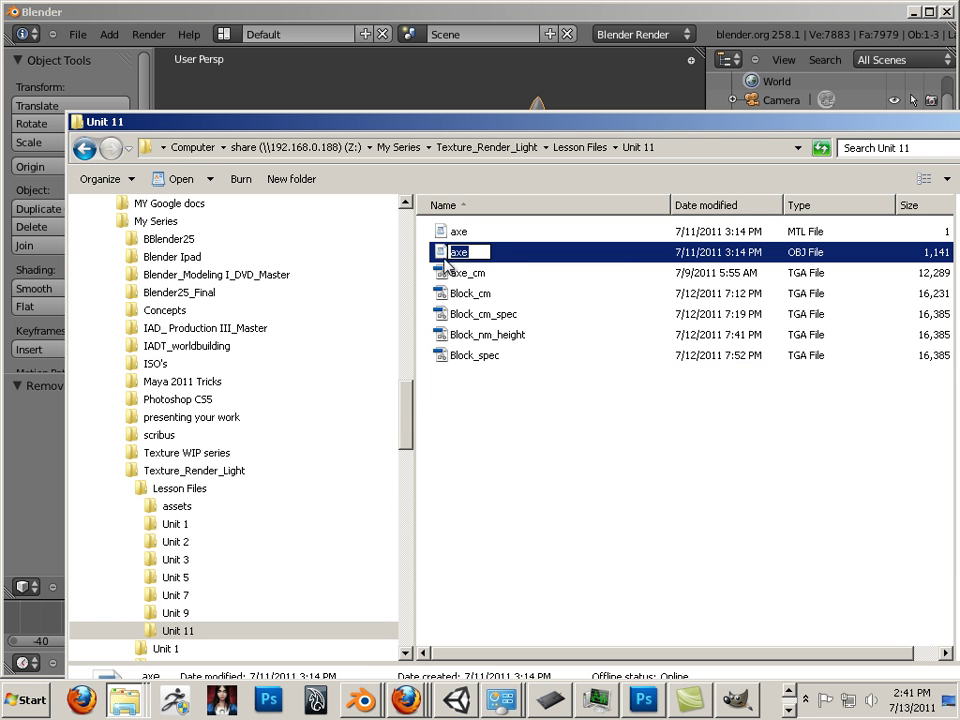
left_click(443, 278, "shift")
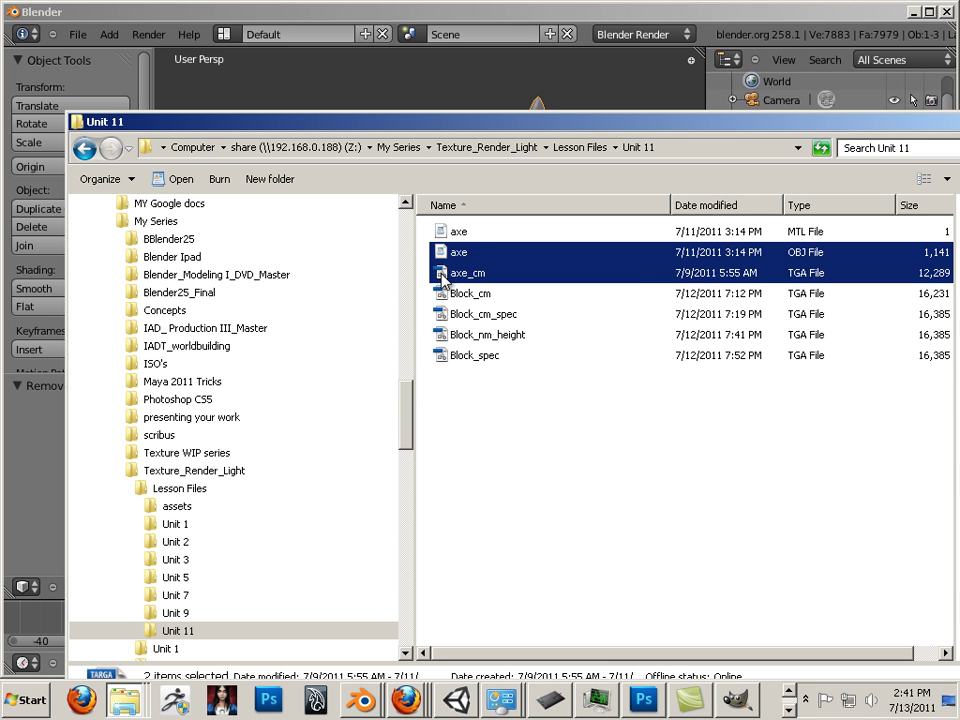
right_click(443, 278)
left_click(476, 467)
Step: Copy the axe MTL file, the axe OBJ file and the axe_cm TGA texture from Unit 11 into the axe_temp folder
left_click(463, 233)
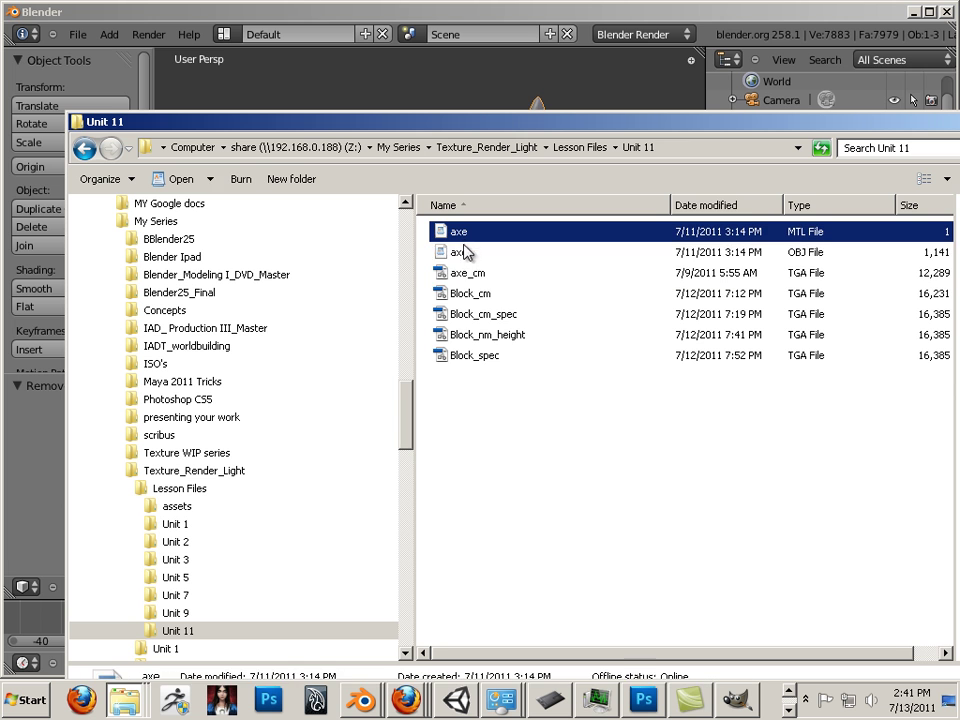
left_click(463, 252, "shift")
left_click(461, 272, "shift")
right_click(462, 274)
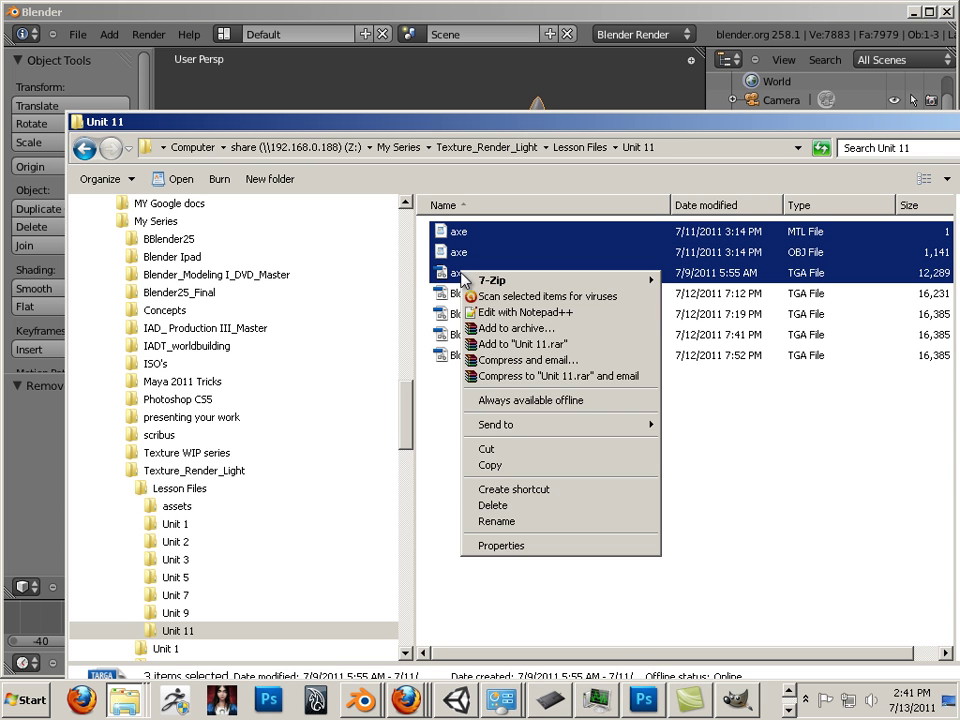
left_click(490, 465)
right_click(124, 700)
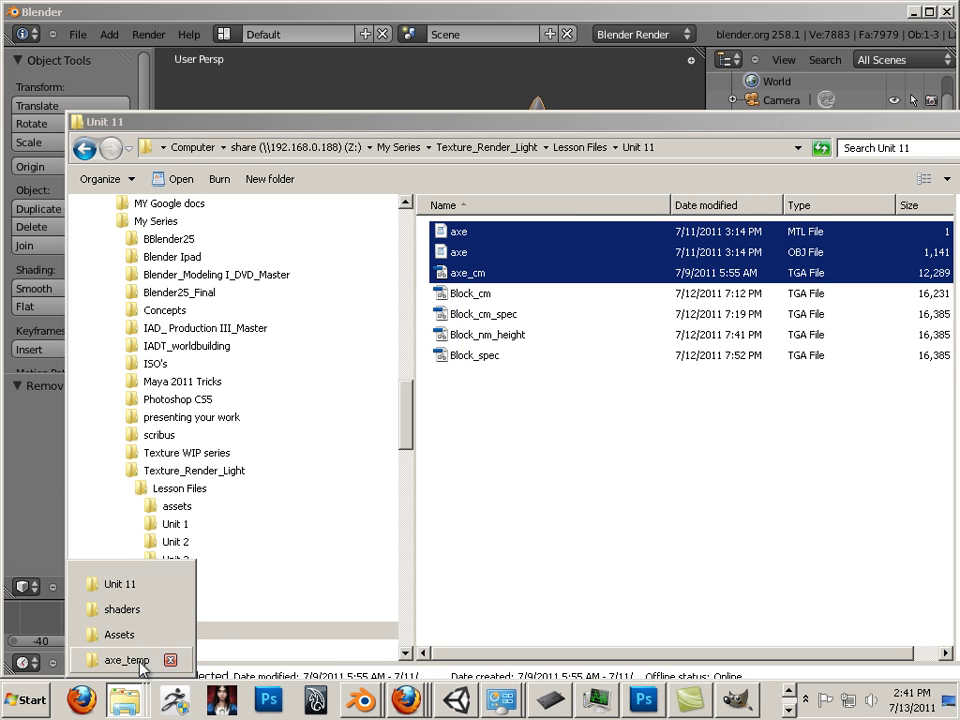
left_click(125, 660)
right_click(475, 316)
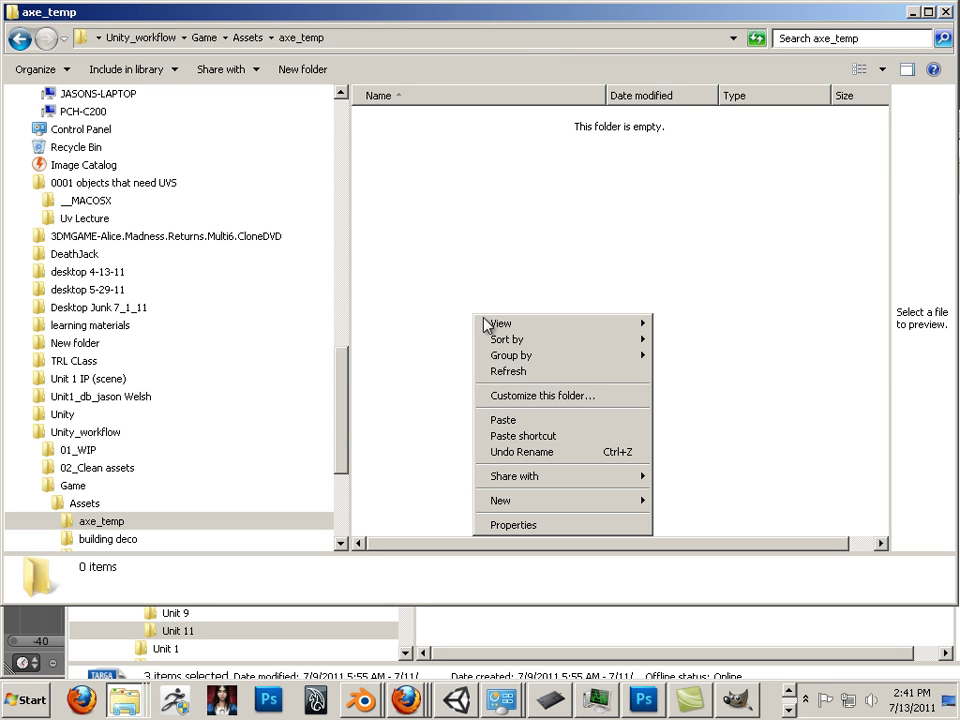
left_click(497, 421)
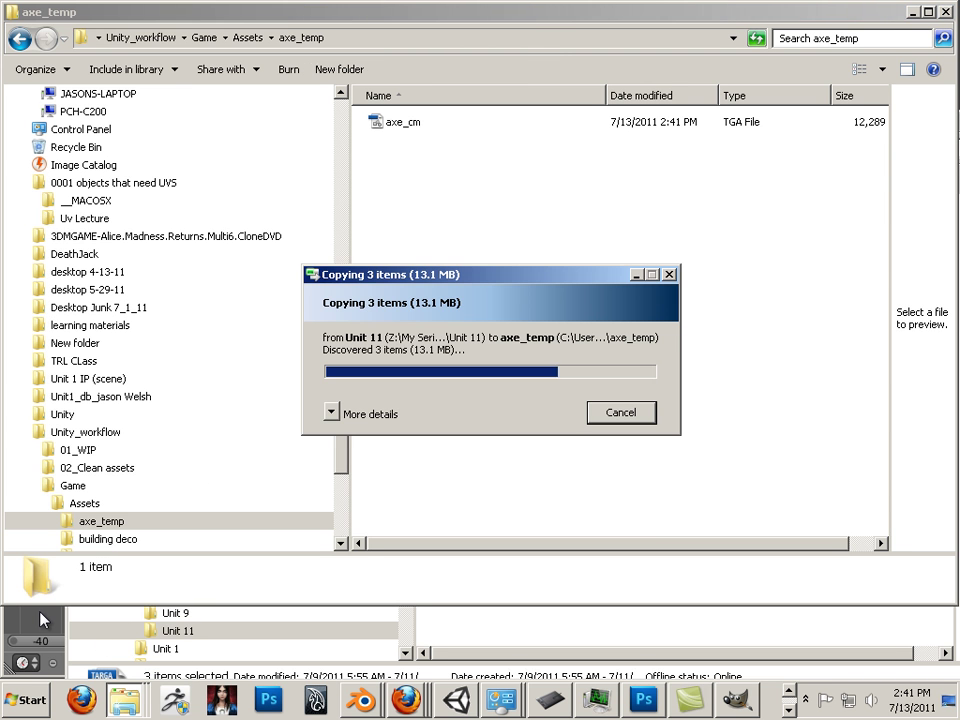
Step: Switch back to Blender and save the scene as axe.blend in the Unity_workflow\Game\Assets\axe_temp folder
left_click(44, 620)
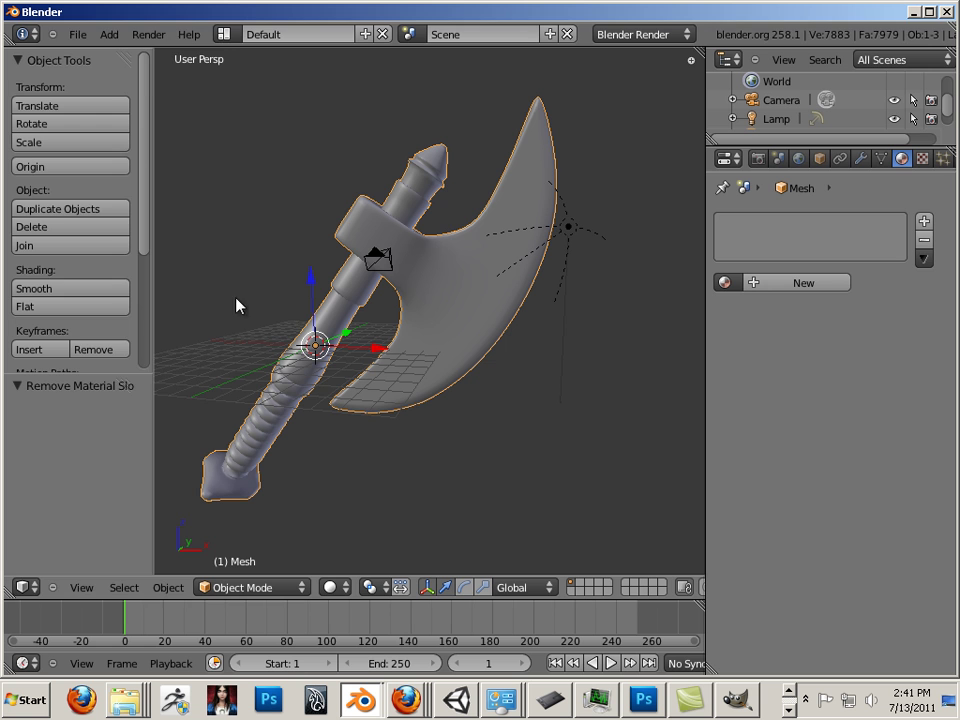
left_click(80, 34)
left_click(189, 165)
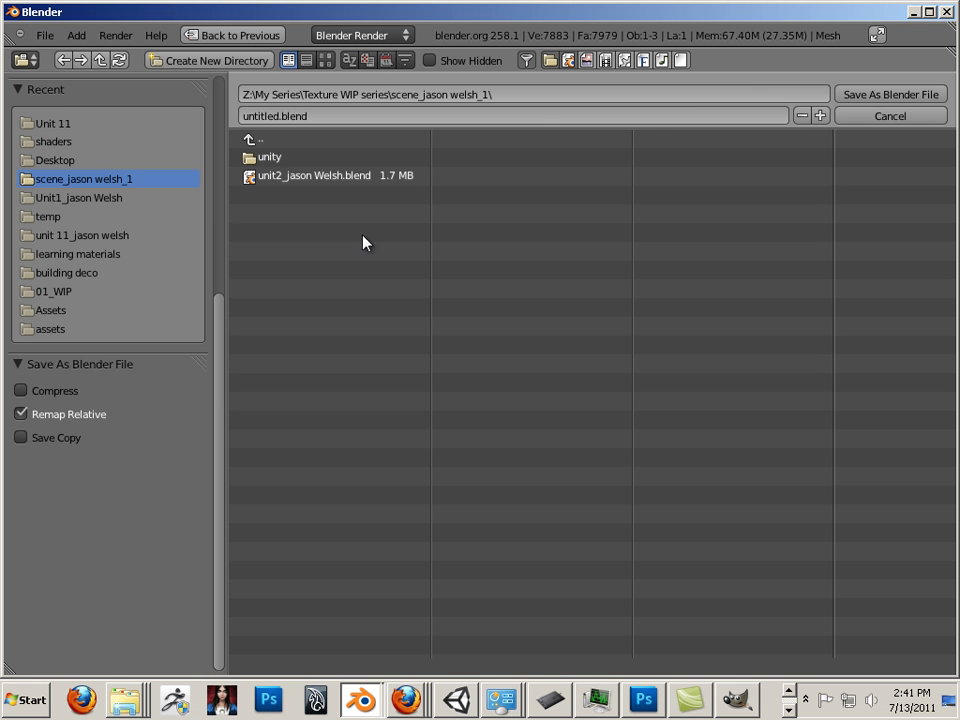
left_click(53, 161)
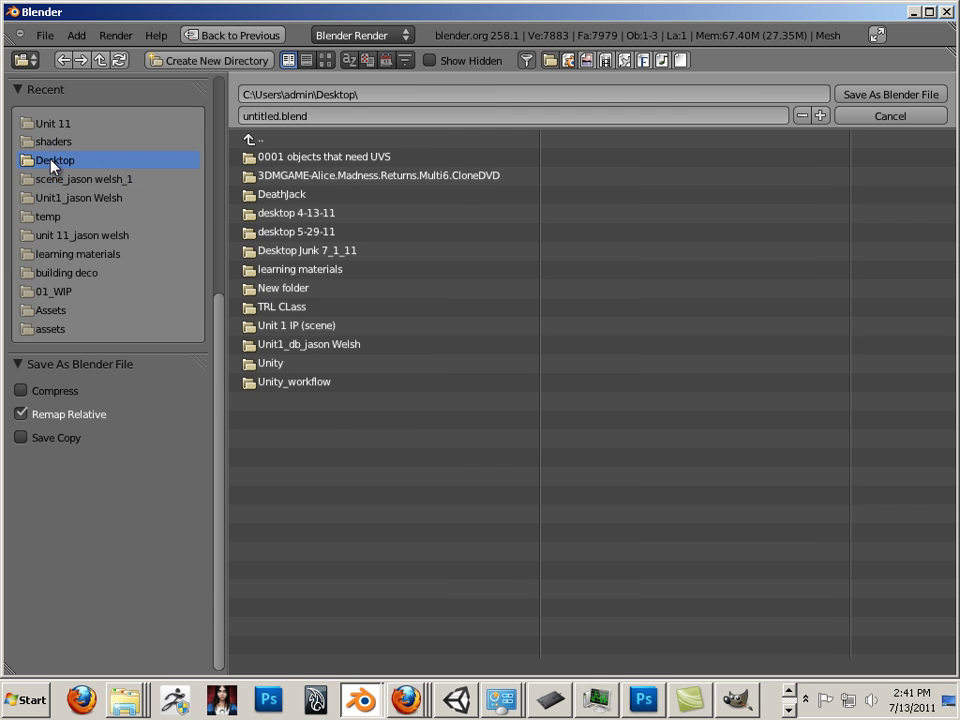
left_click(301, 385)
left_click(284, 196)
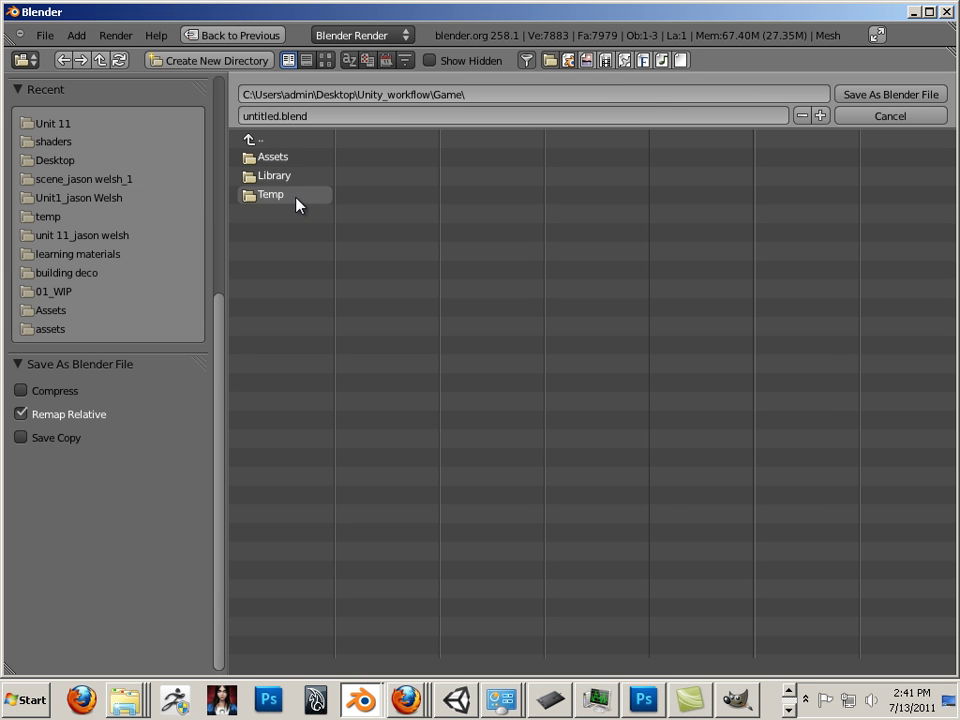
left_click(272, 158)
left_click(287, 160)
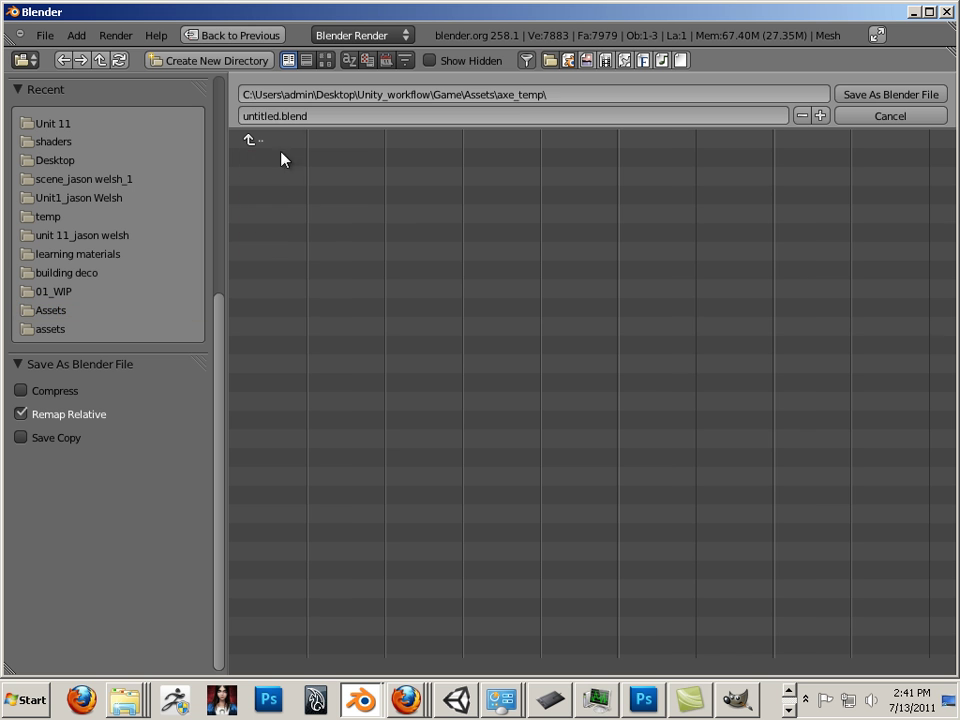
left_click(305, 115)
type("axe")
key("Return")
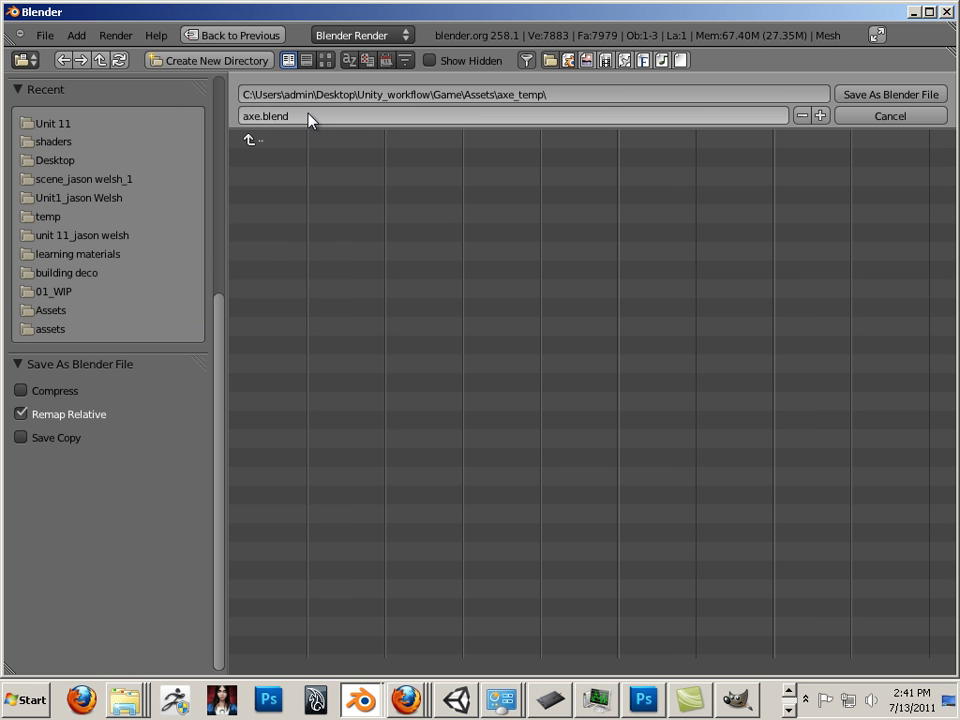
left_click(872, 94)
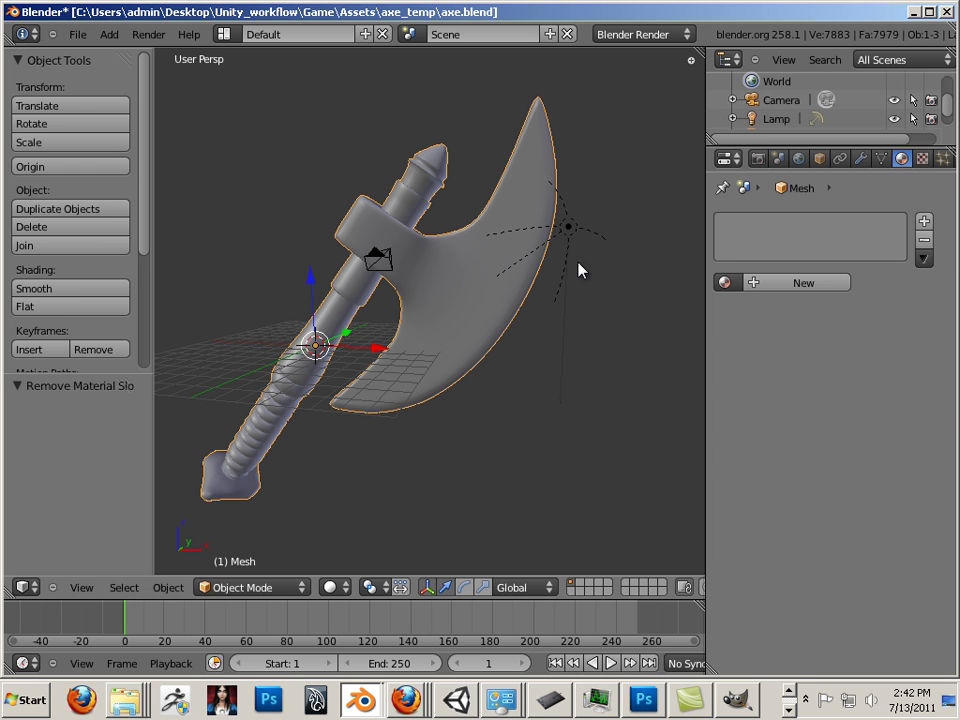
Step: Create a new material on the axe mesh and name it axe
left_click(762, 286)
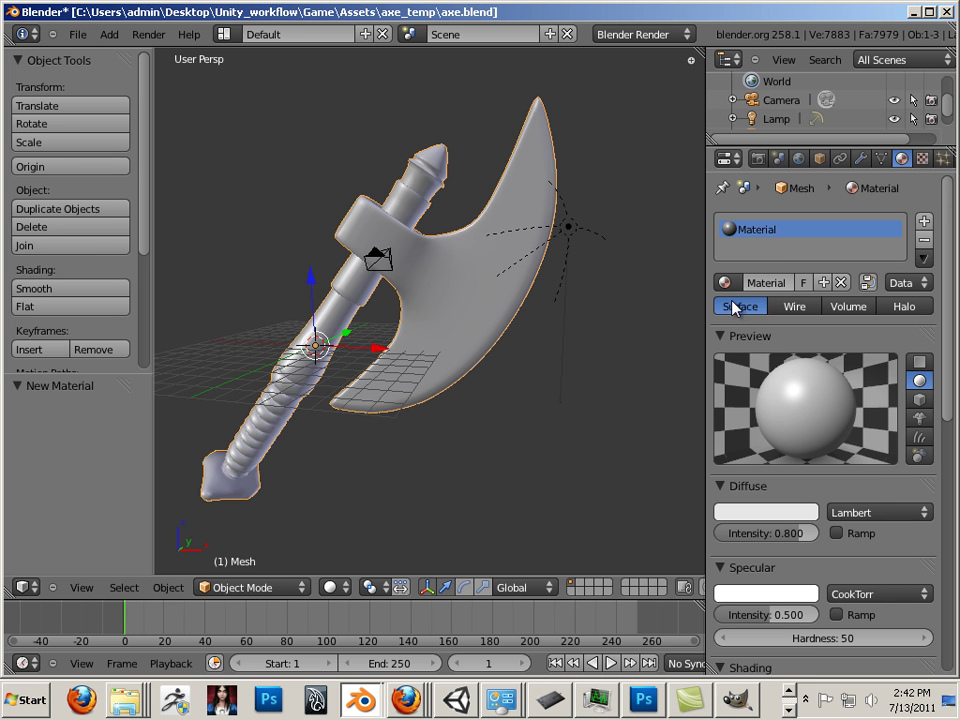
left_click(764, 283)
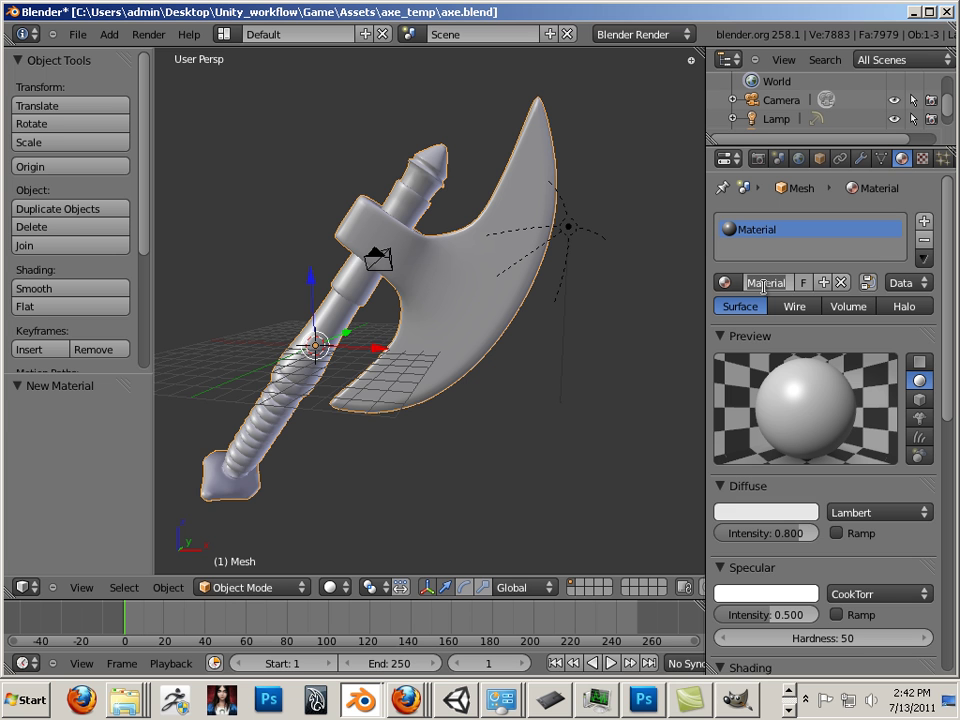
type("axe")
key("Return")
Step: Add a new texture to the axe material and set its type to Image or Movie
left_click(922, 159)
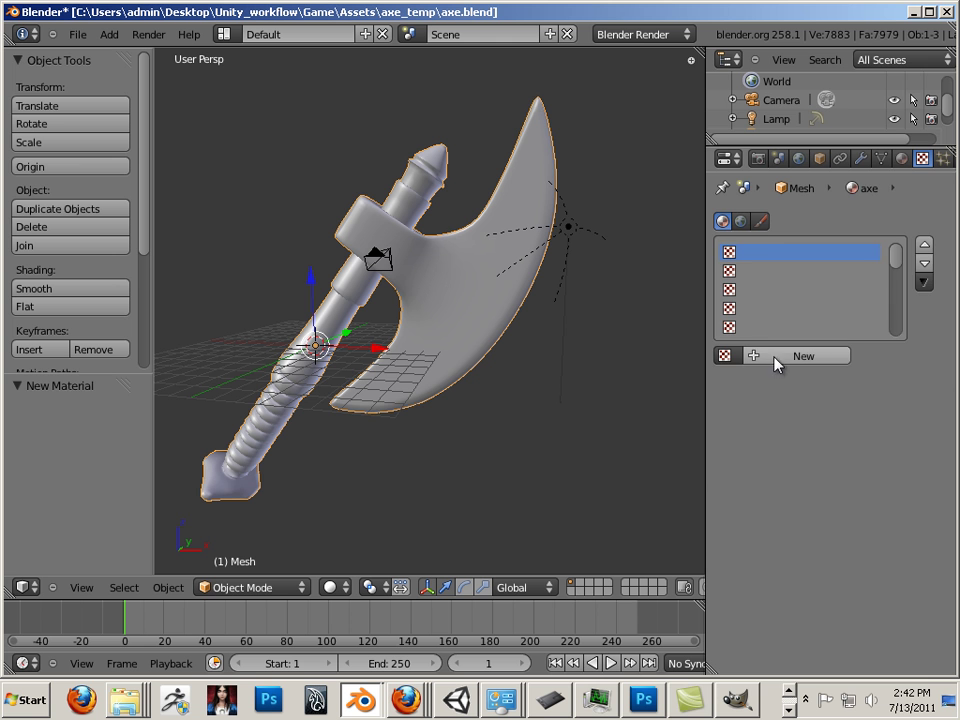
left_click(780, 357)
scroll(853, 500, "down", 2)
scroll(858, 495, "down", 2)
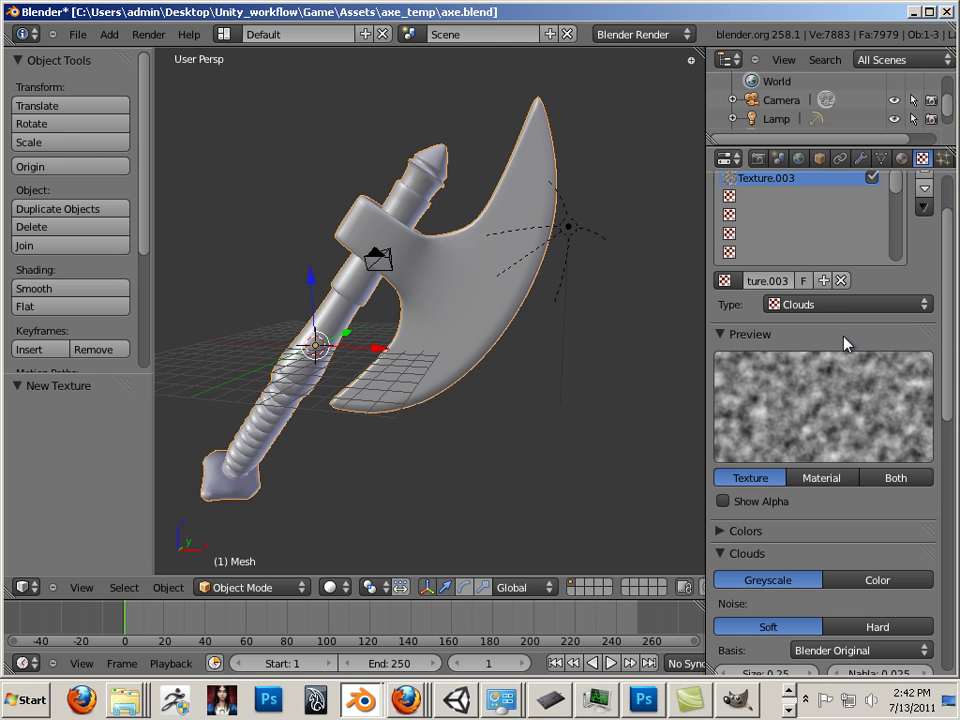
left_click(842, 304)
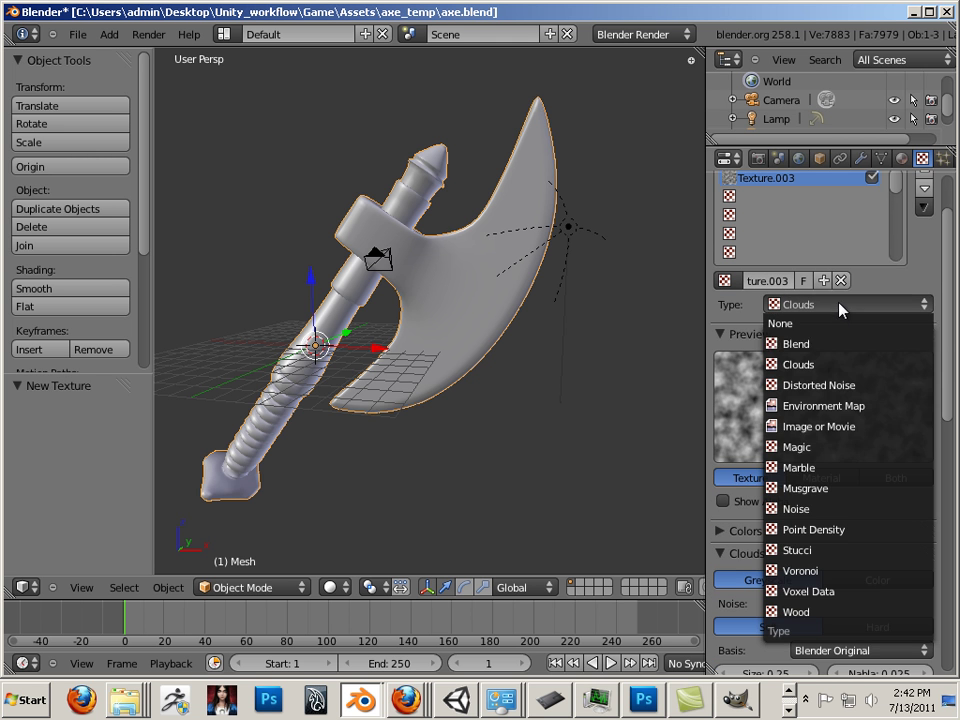
left_click(819, 425)
Step: Load axe_cm.tga from the axe_temp folder as the texture's image
left_click(850, 530)
scroll(850, 530, "down", 6)
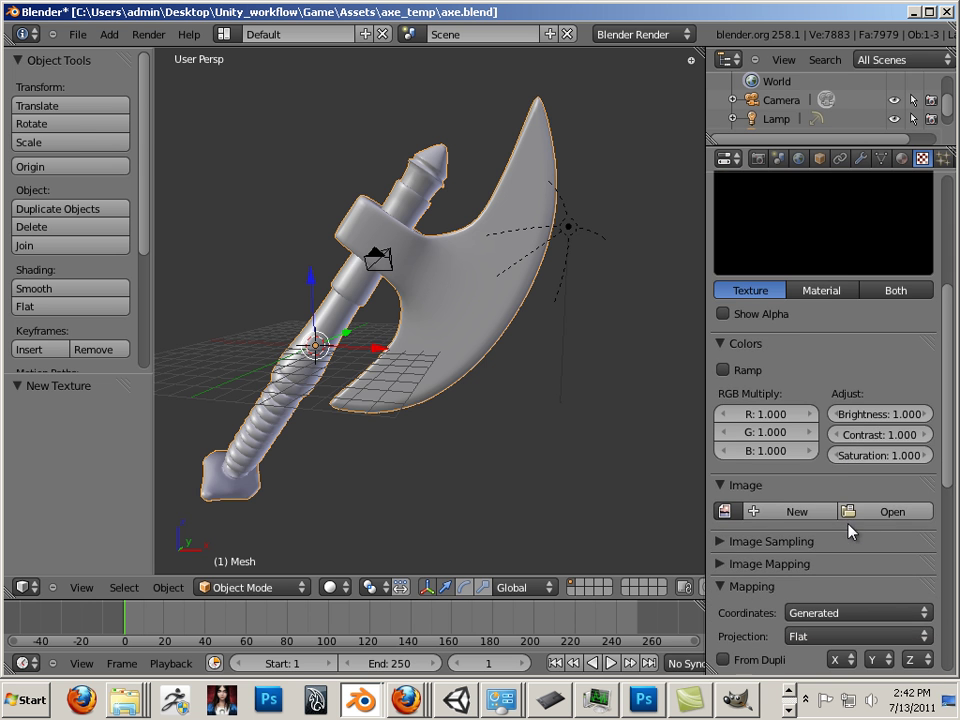
left_click(883, 513)
double_click(312, 162)
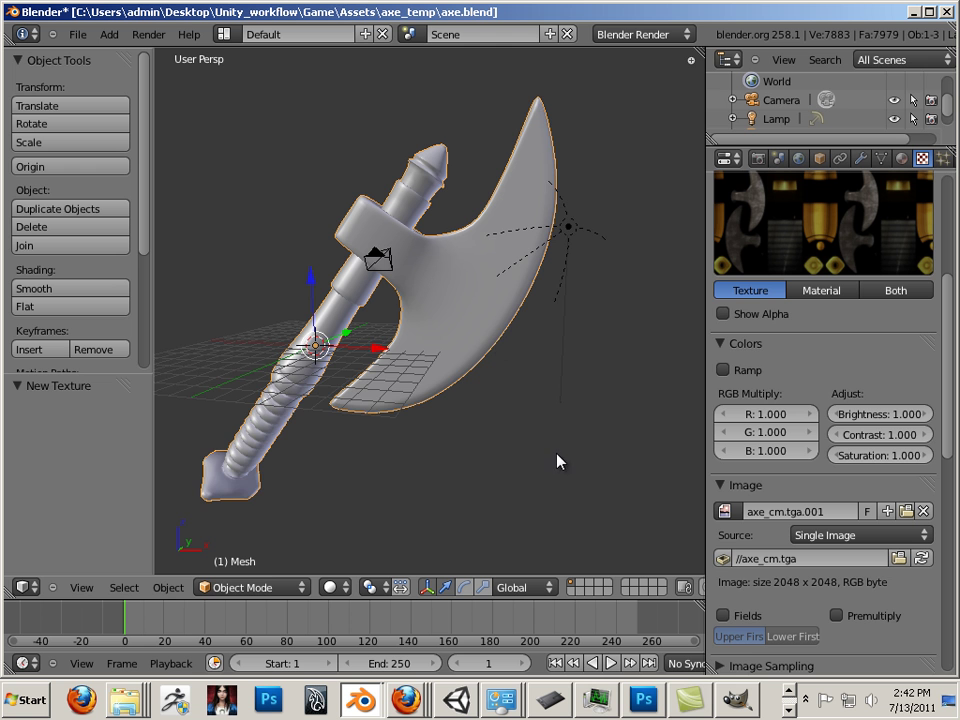
Step: Set the 3D view's display shading to GLSL, and view the deselected axe in Textured mode
key("n")
scroll(570, 465, "down", 5)
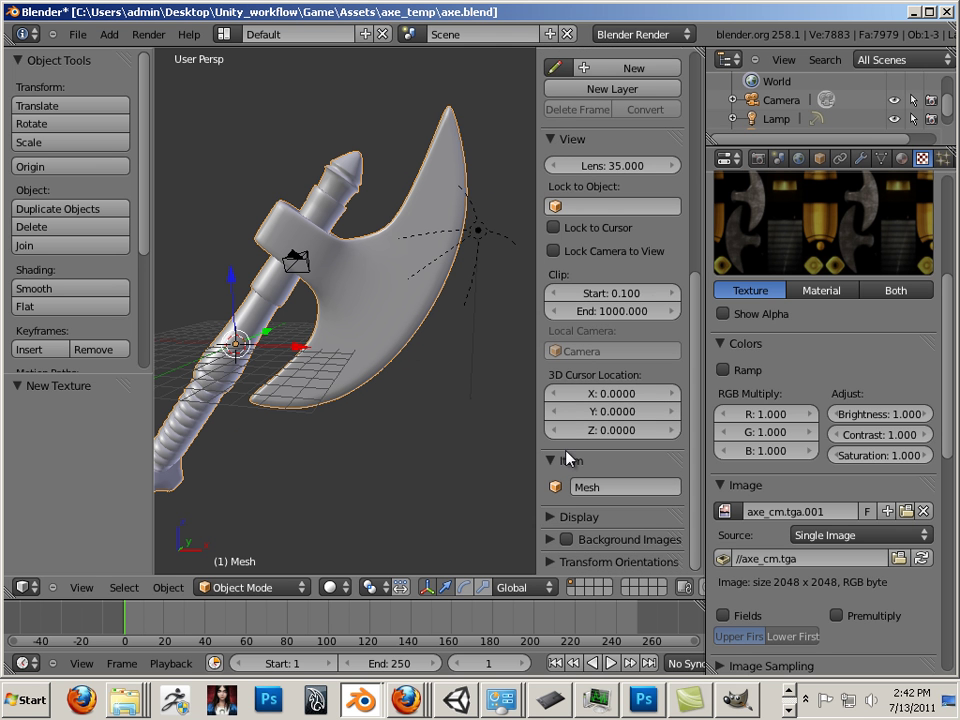
left_click(556, 523)
scroll(585, 490, "down", 6)
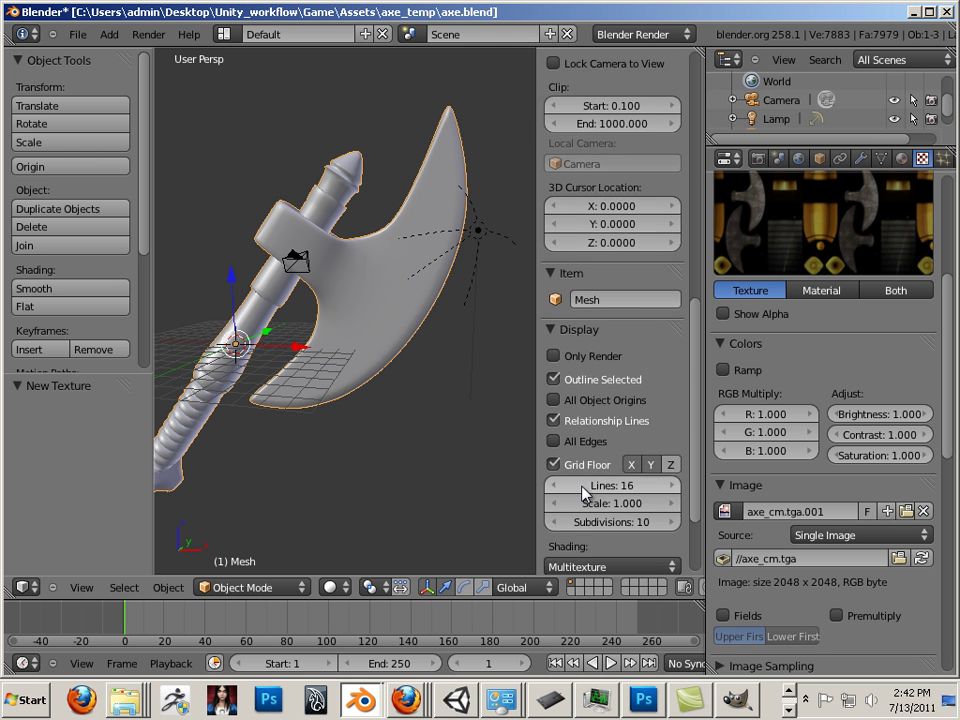
left_click(573, 456)
left_click(562, 395)
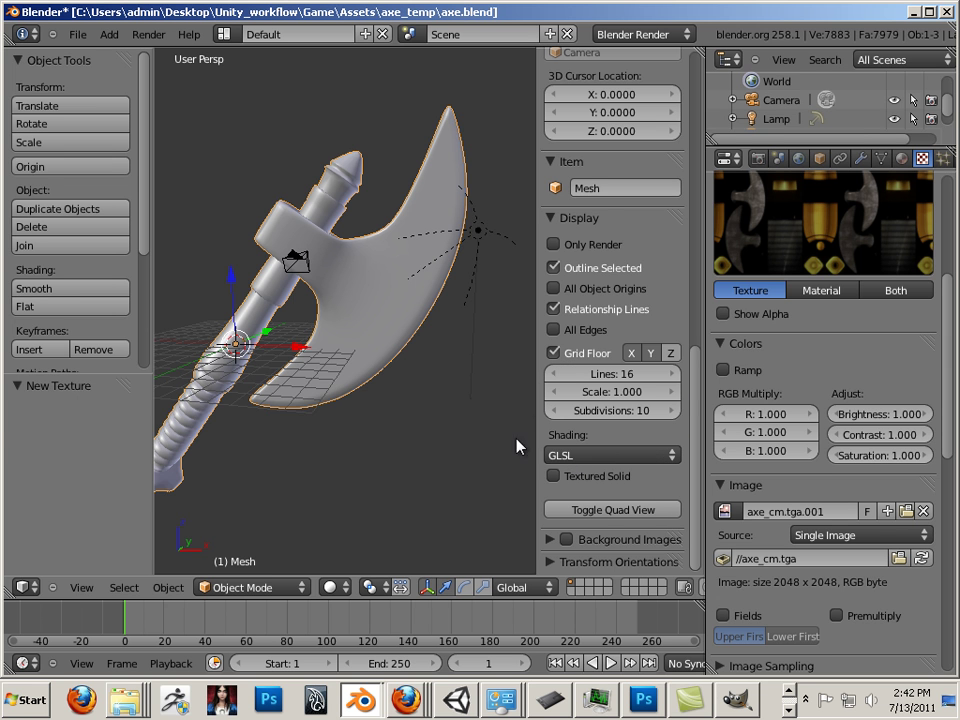
key("a")
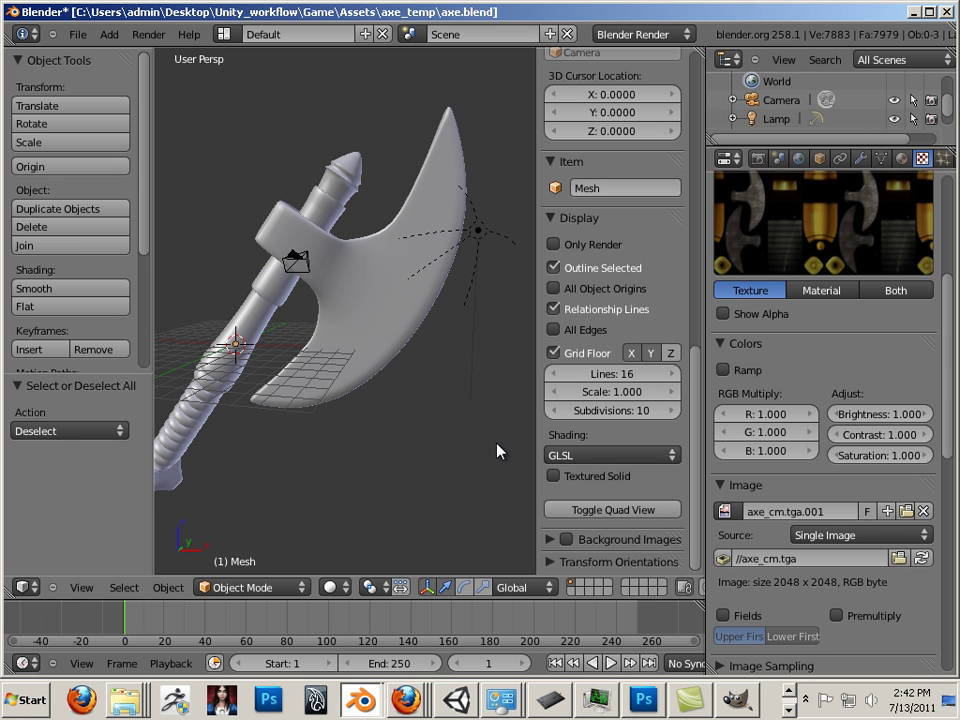
key("alt+z")
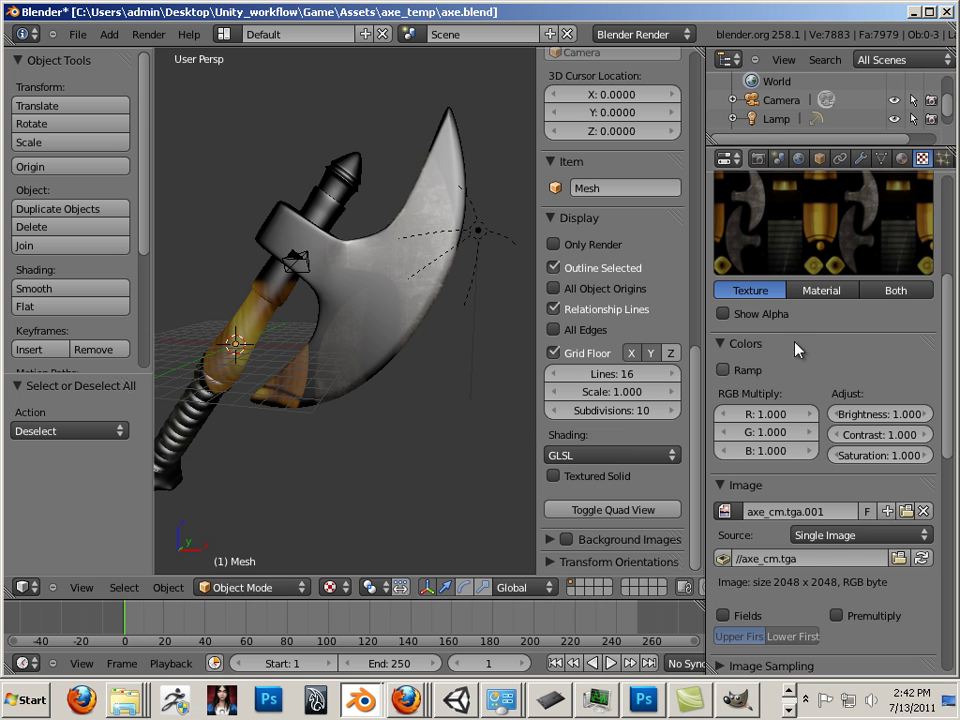
Step: Set the texture's mapping coordinates to UV and hide the 3D view's properties region
scroll(835, 480, "down", 6)
left_click(835, 476)
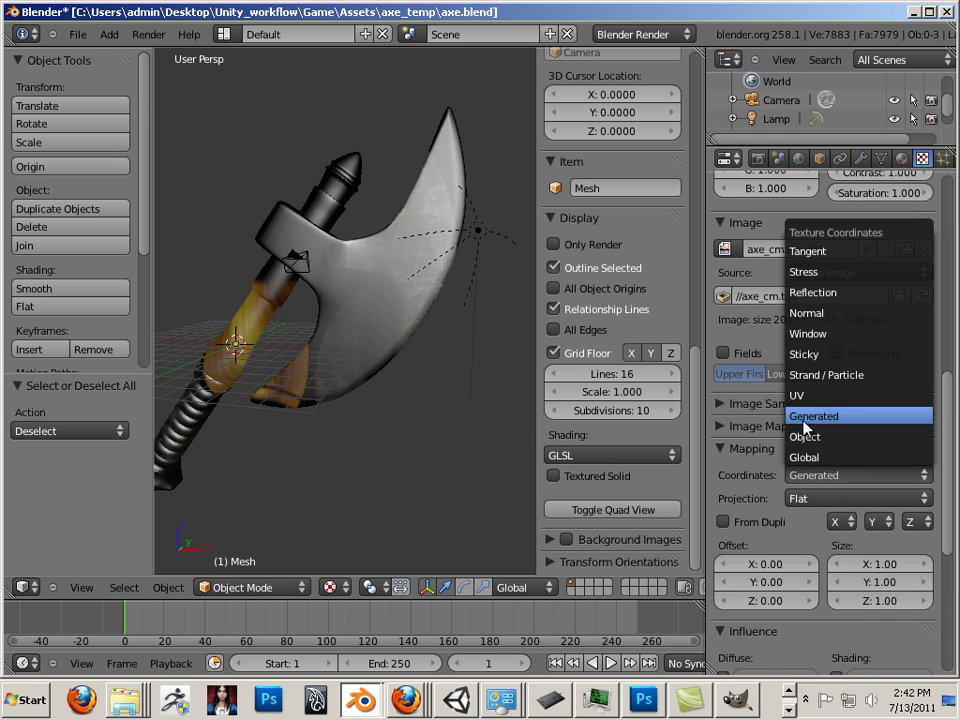
left_click(805, 393)
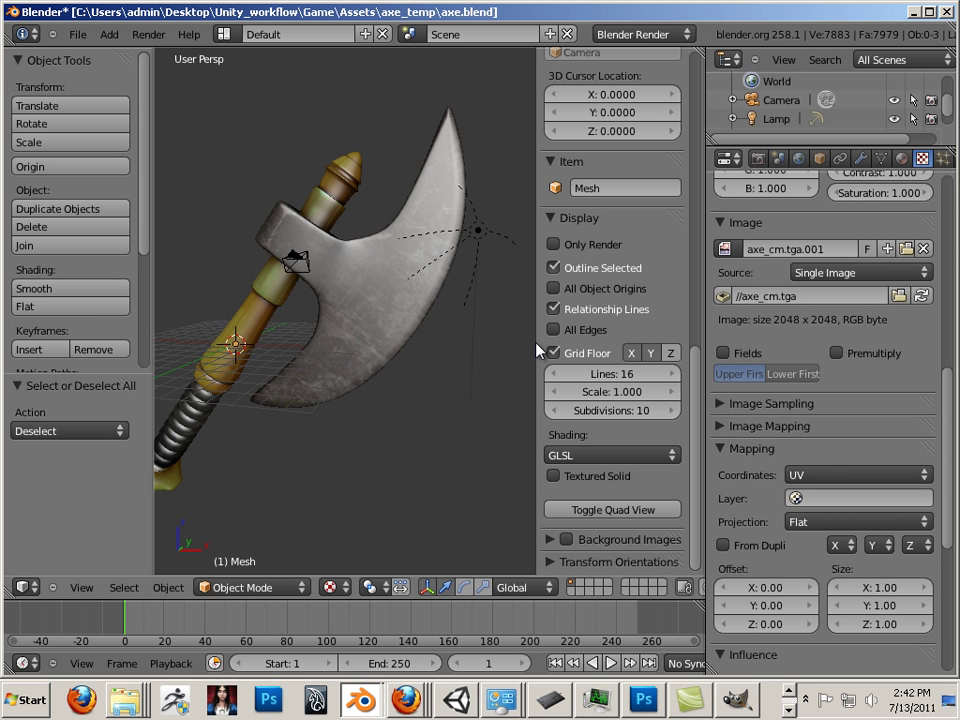
key("n")
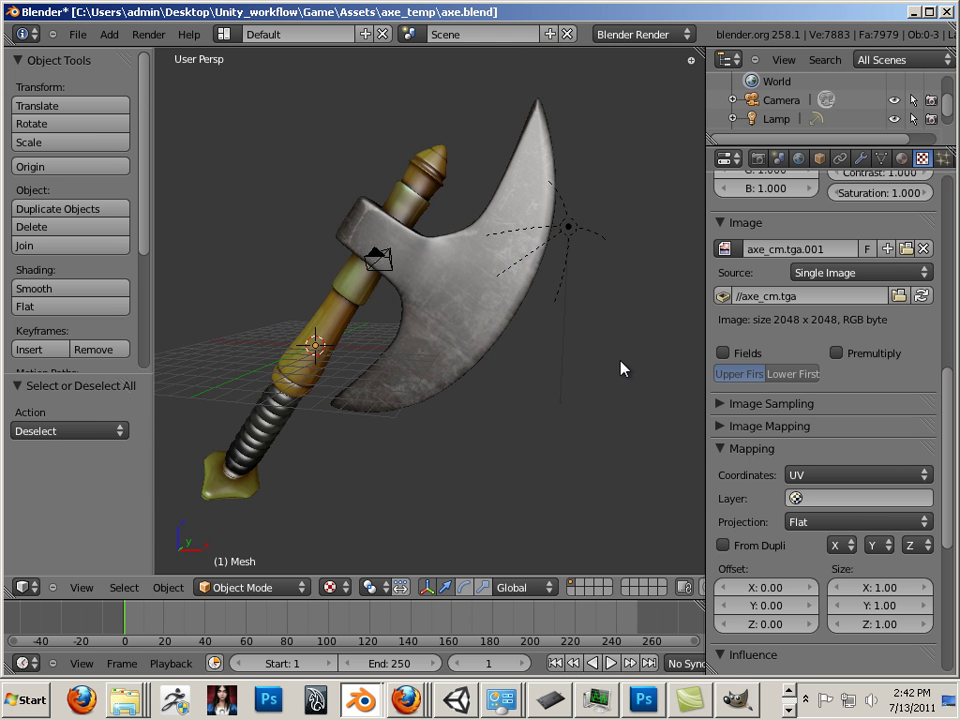
scroll(568, 363, "up", 4)
scroll(516, 358, "down", 4)
left_click_drag(516, 358, 453, 363)
scroll(470, 365, "up", 2)
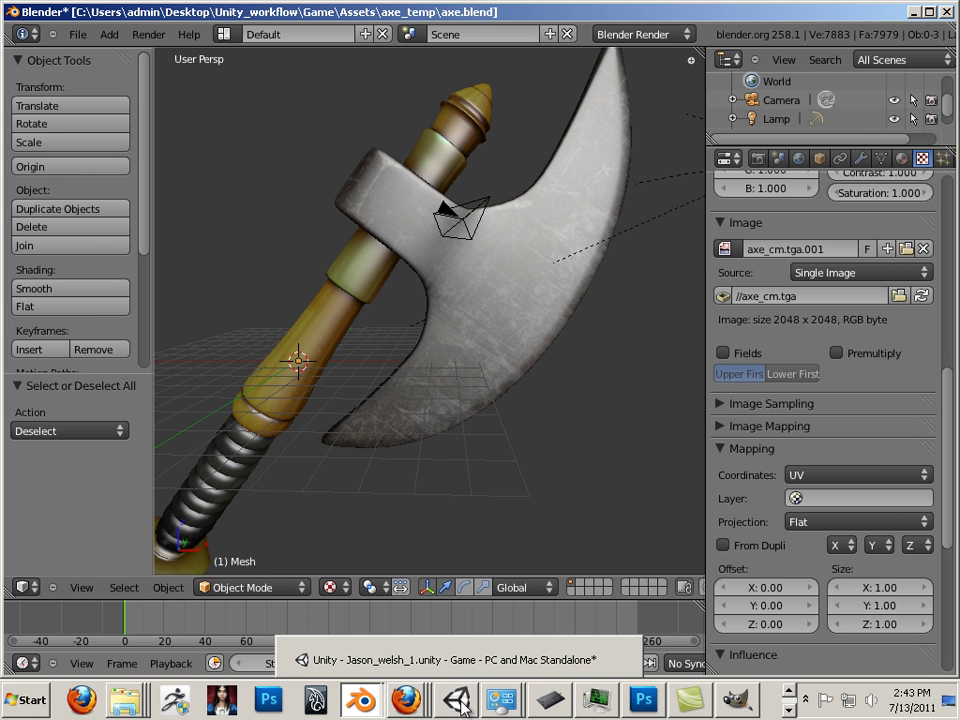
Step: Switch to GIMP and open axe_cm.tga from the Game\Assets\axe_temp folder
left_click(748, 703)
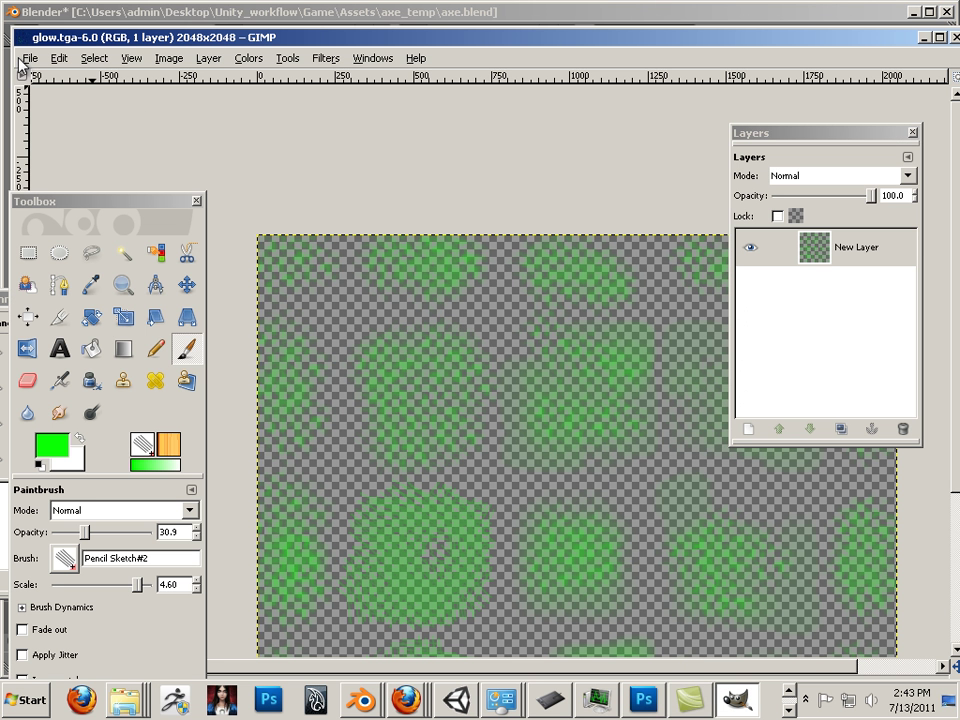
left_click(29, 59)
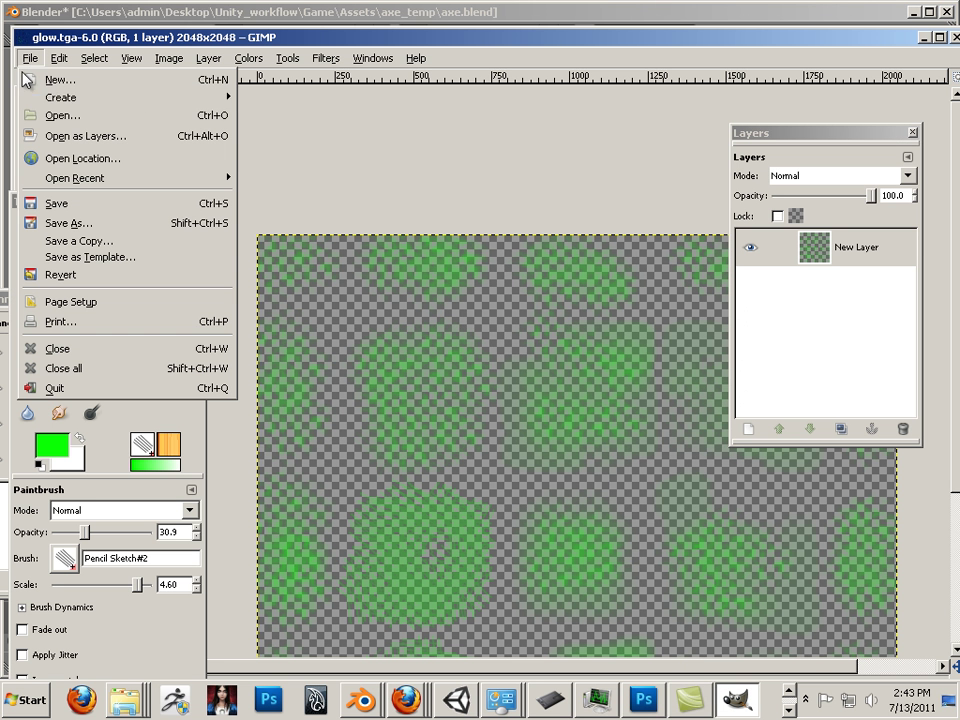
left_click(69, 117)
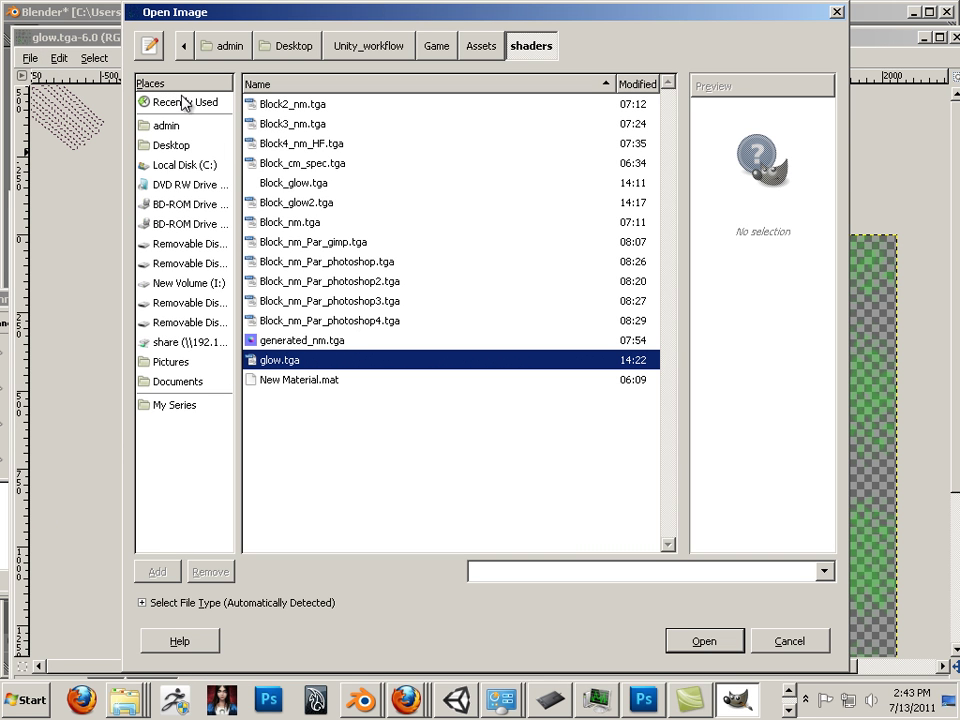
left_click(186, 48)
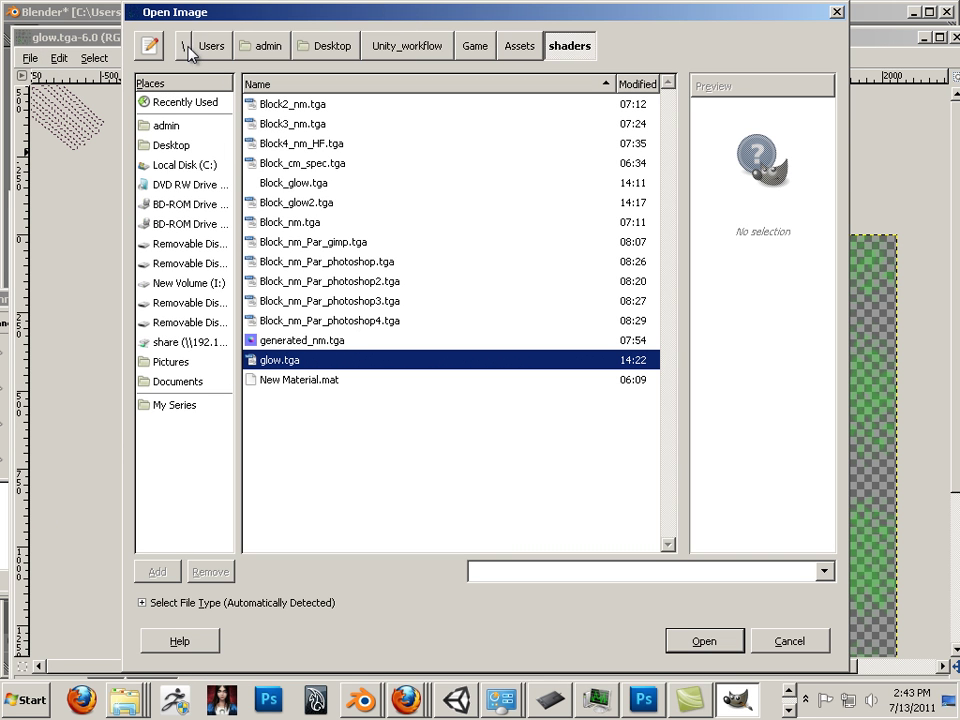
left_click(474, 46)
left_click(270, 143)
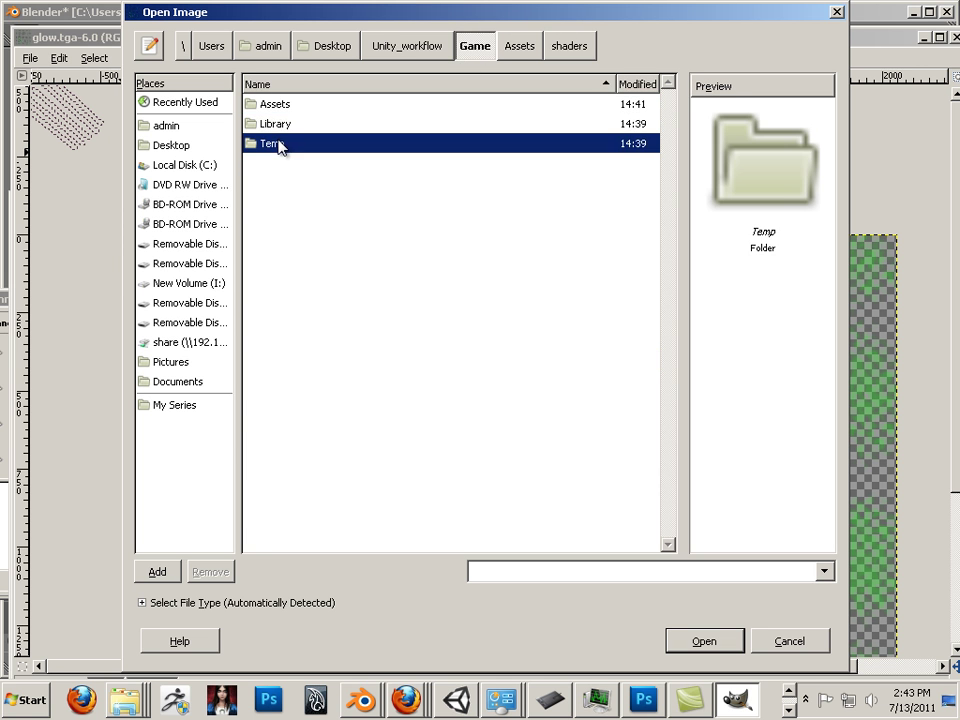
double_click(266, 103)
double_click(268, 103)
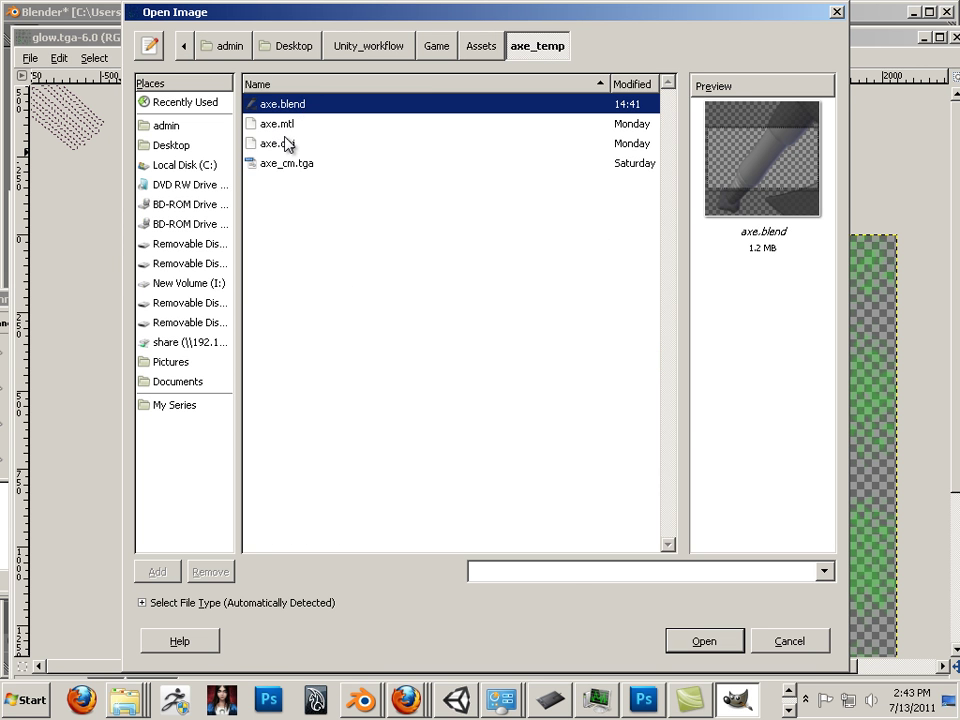
left_click(283, 163)
left_click(702, 640)
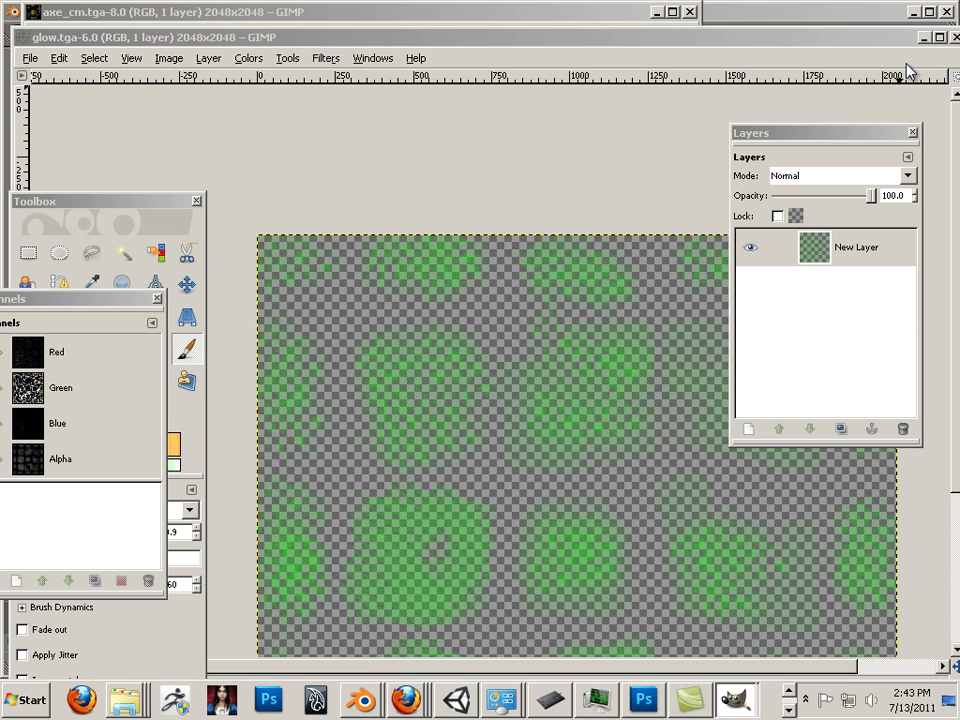
Step: Close the glow.tga image and rearrange the axe_cm.tga window and the Toolbox so the texture is in clear view
left_click_drag(474, 283, 403, 381)
left_click(422, 343)
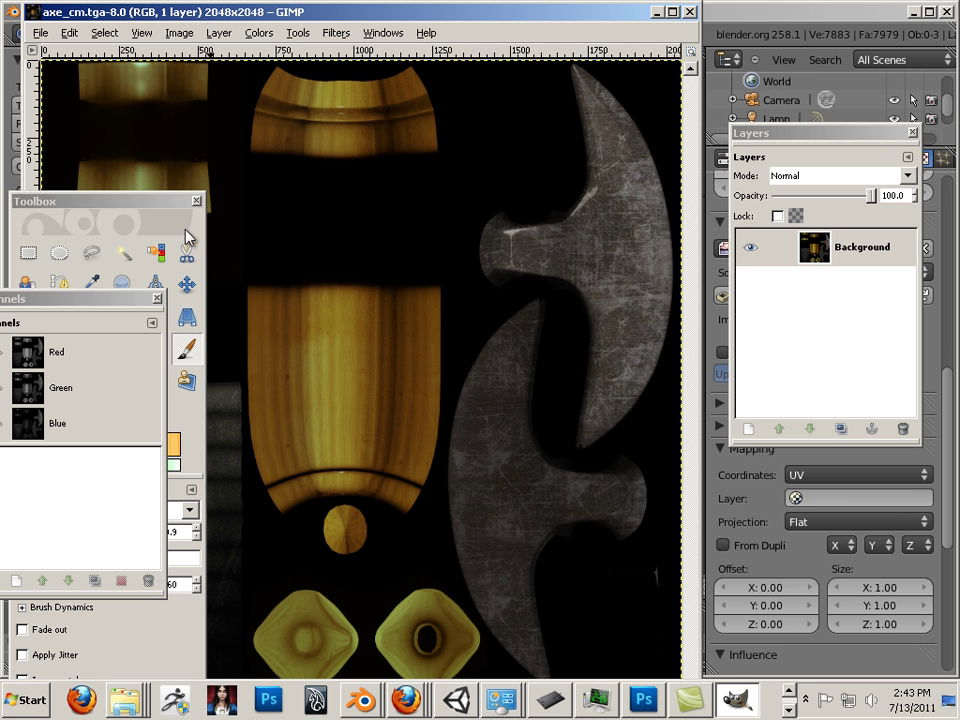
left_click_drag(153, 205, 148, 231)
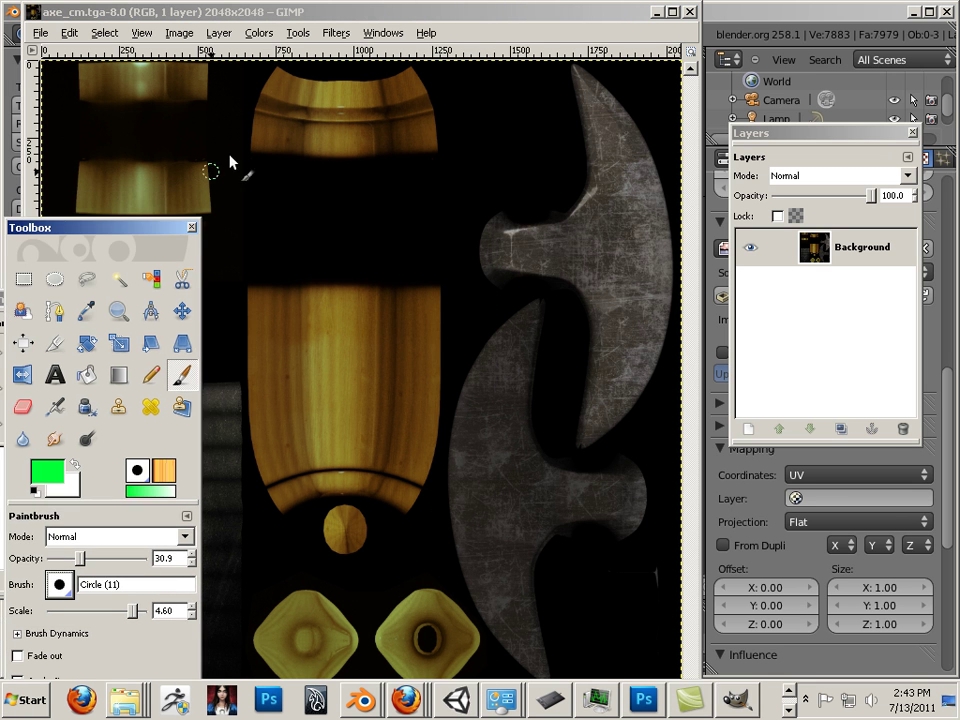
left_click_drag(276, 14, 414, 14)
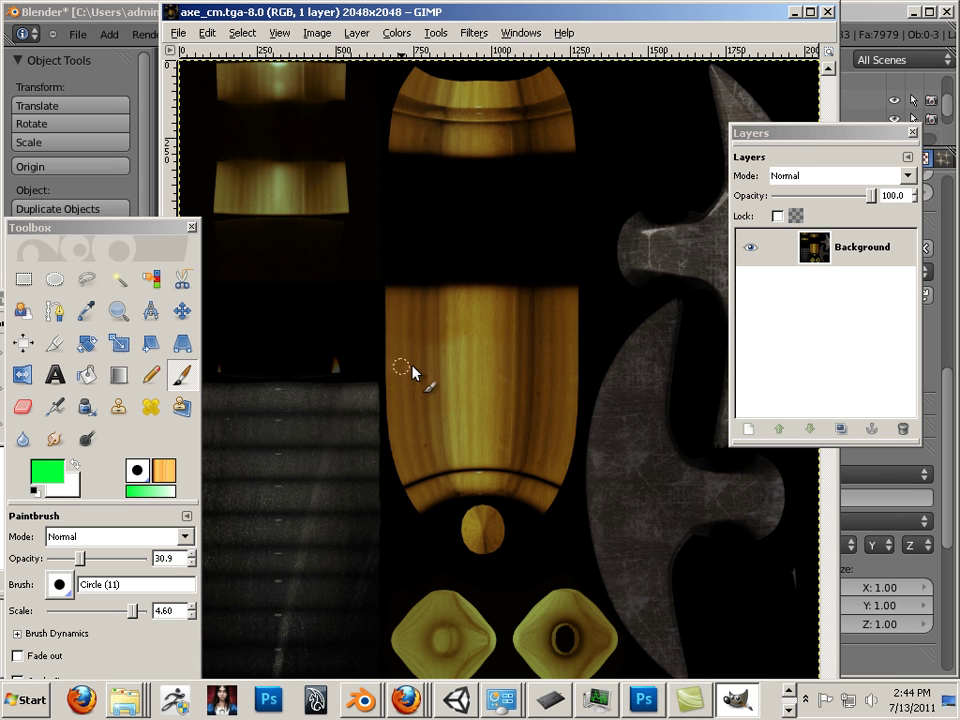
Step: Add an alpha channel to the Background layer of axe_cm.tga
right_click(778, 278)
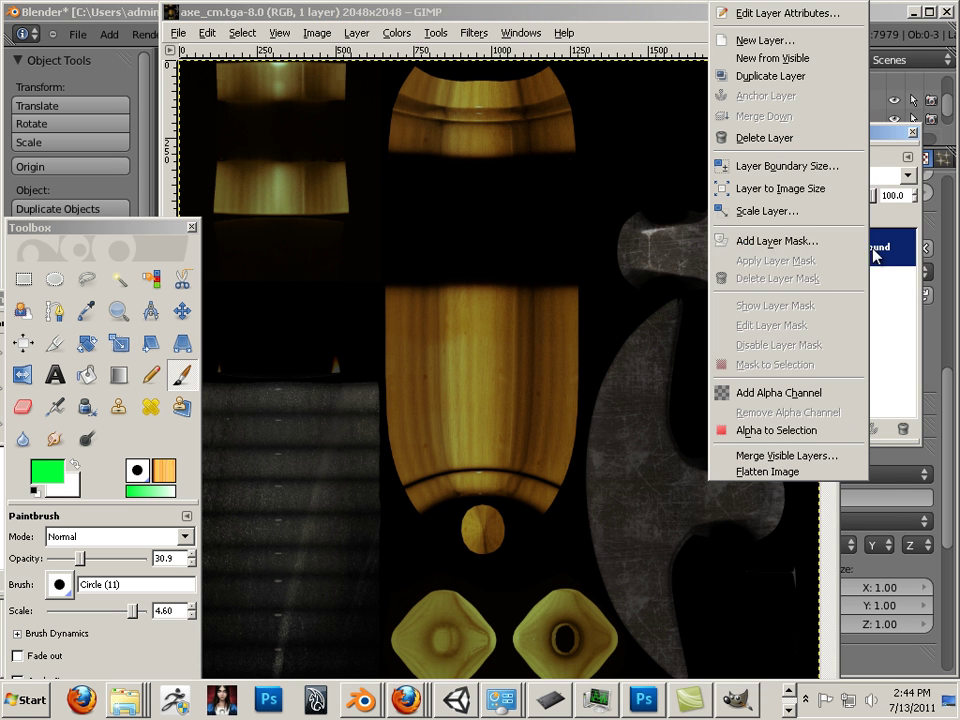
left_click(770, 395)
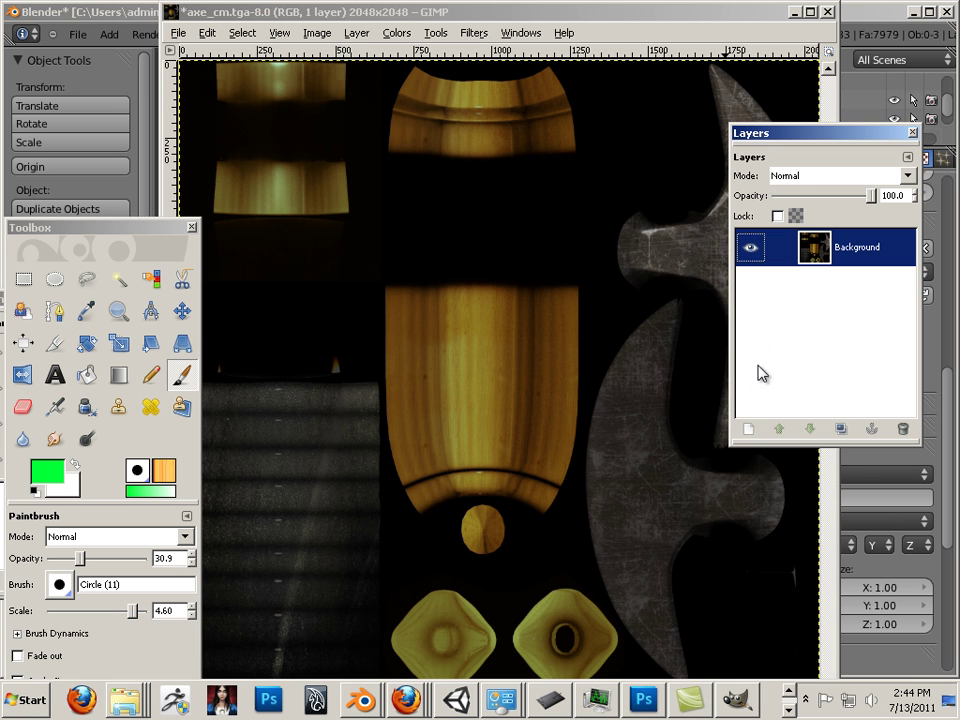
Step: Create a transparent 2048 × 2048 px layer and move the Background layer above it
left_click(749, 430)
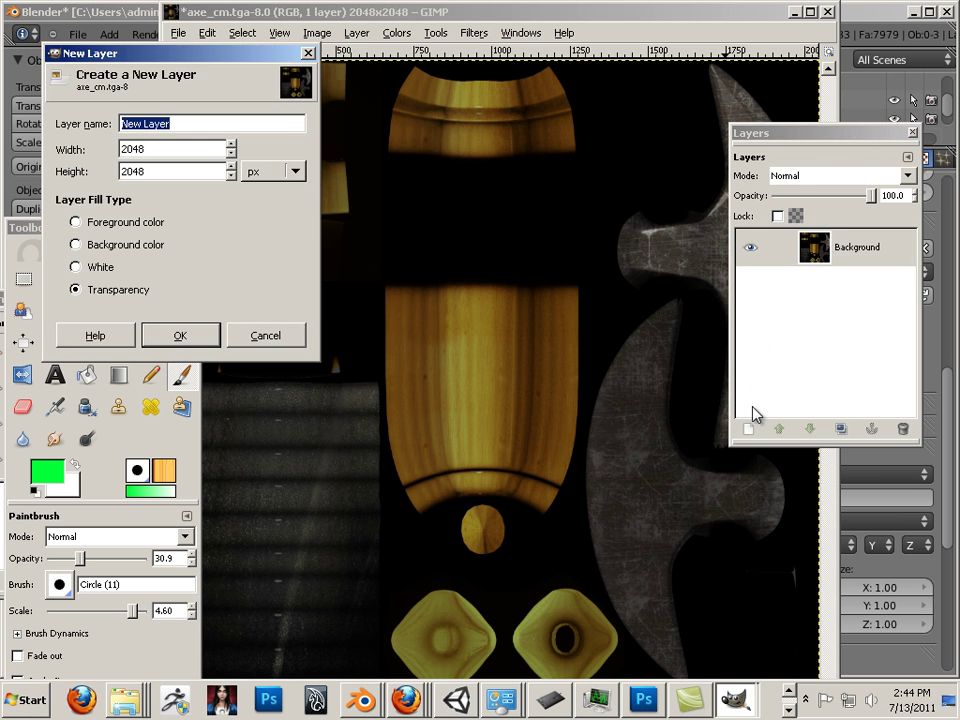
left_click(203, 334)
left_click(826, 285)
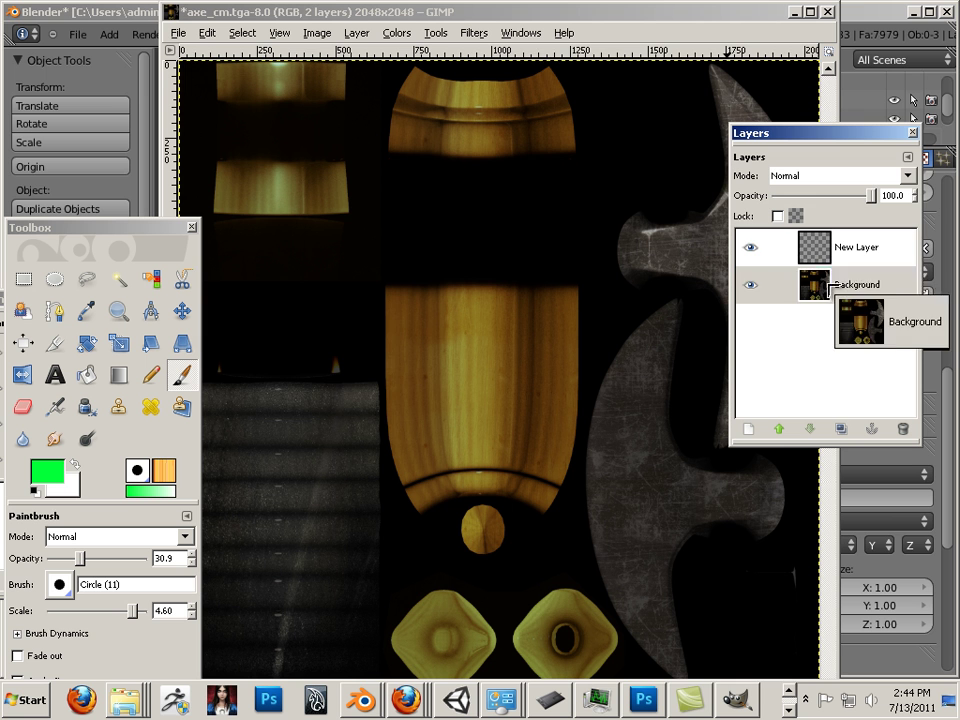
left_click_drag(828, 285, 835, 242)
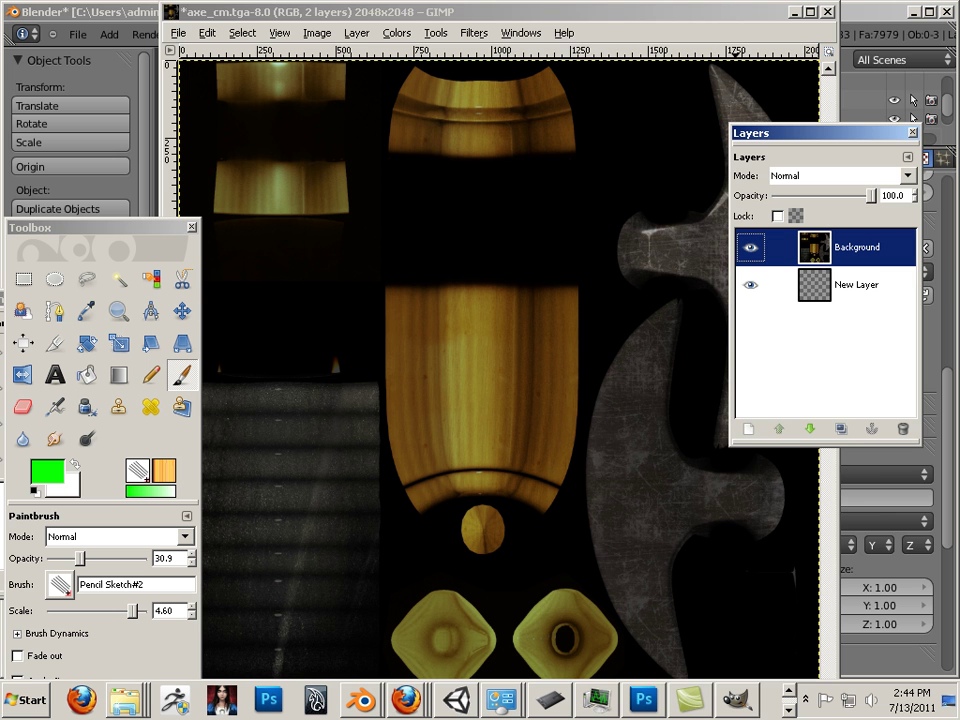
Step: Bring up the Channels dialog and move it clear so its full channel list can be seen
left_click(521, 33)
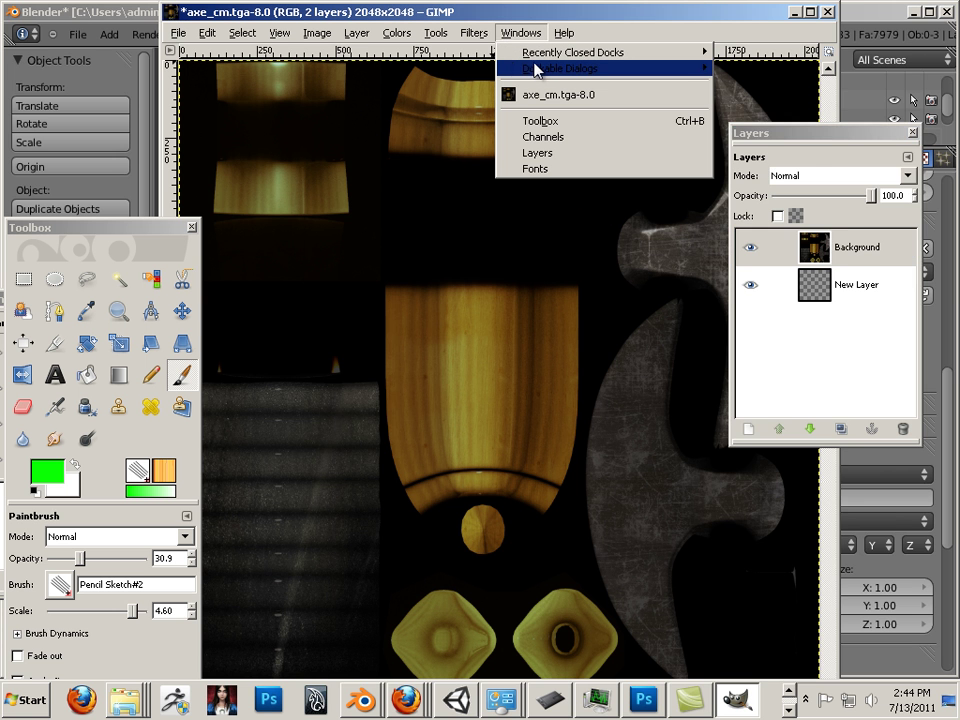
mouse_move(563, 70)
left_click(770, 124)
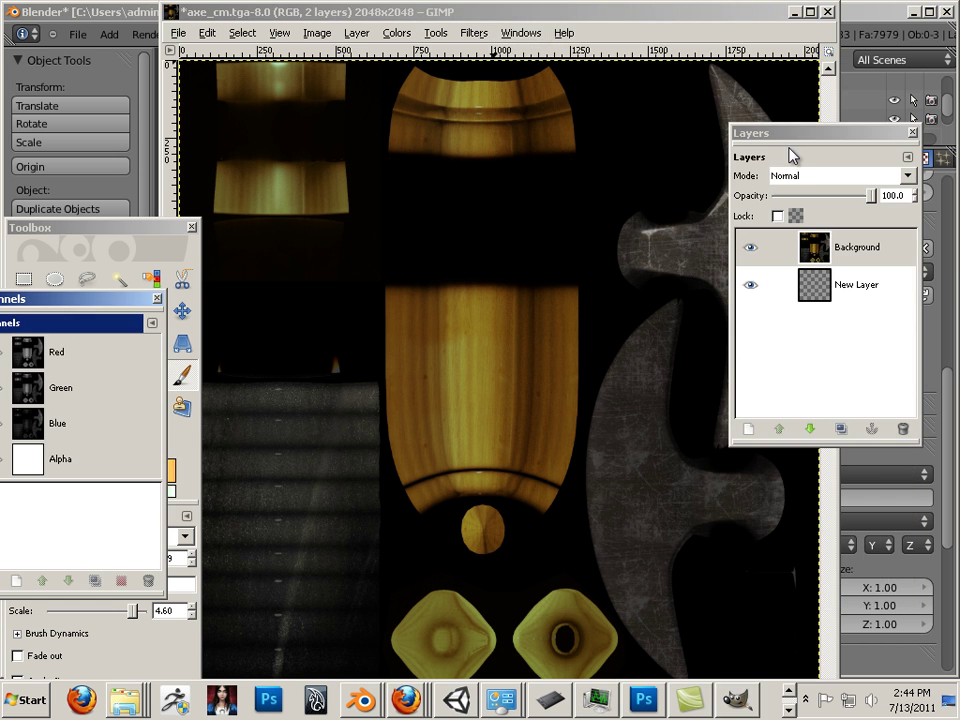
left_click_drag(79, 304, 160, 118)
Step: Choose the Galaxy, Big brush, switch to the Eraser, and move the Toolbox off the texture
left_click_drag(33, 236, 110, 215)
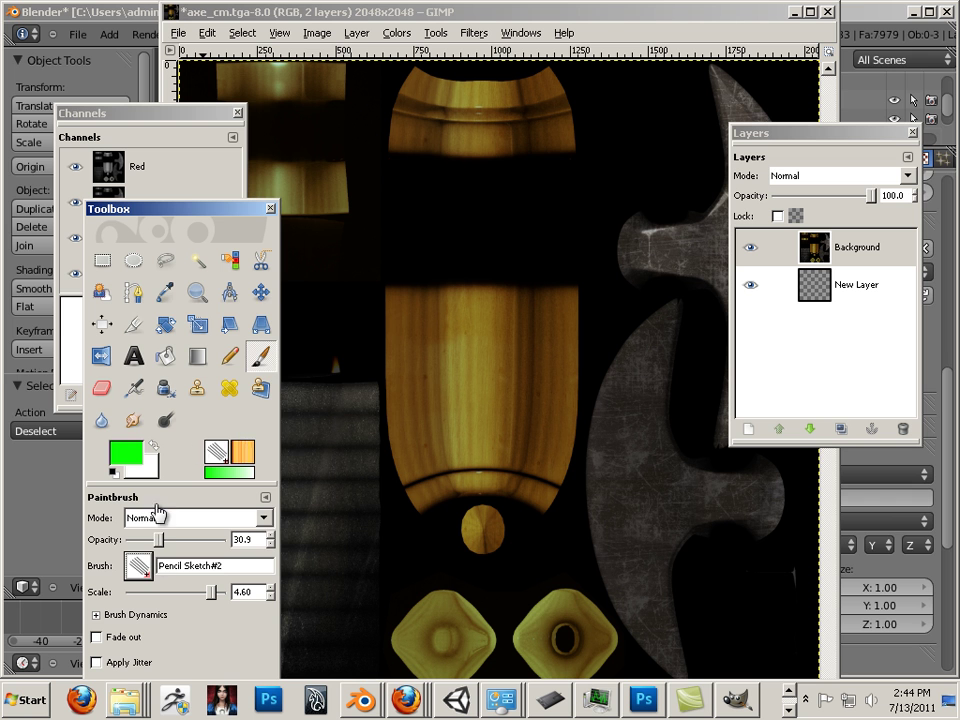
left_click(139, 567)
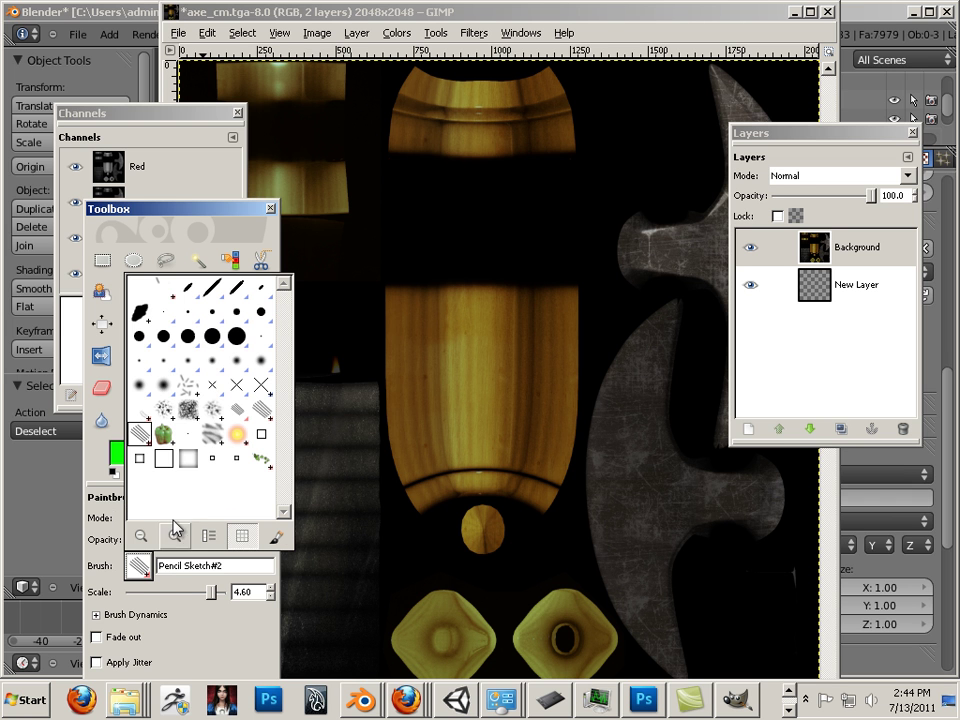
left_click(190, 413)
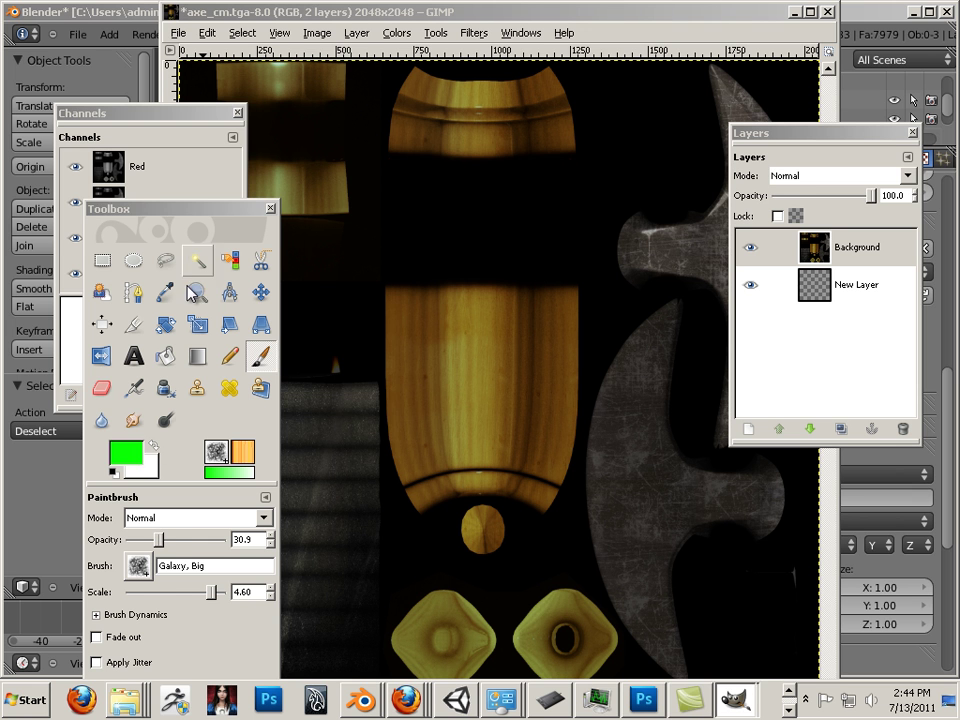
left_click(101, 387)
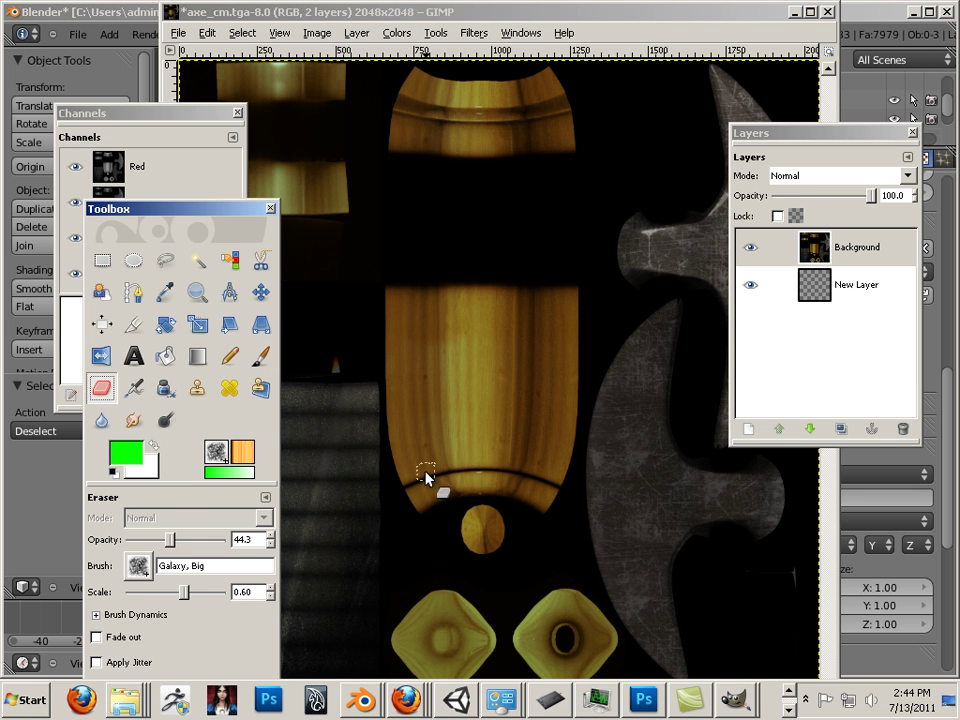
left_click_drag(243, 213, 101, 335)
Step: Partly erase the wooden handle pieces and the dark ribbed strip on the Background layer with the Eraser at 44.3 opacity
left_click_drag(498, 390, 503, 430)
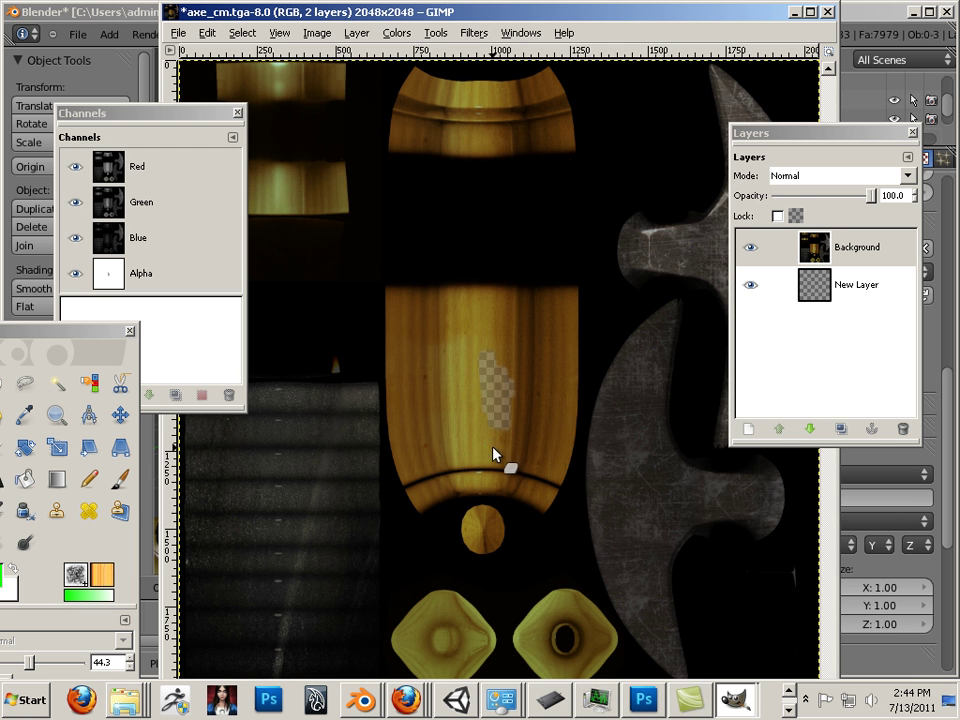
mouse_move(498, 456)
left_mouse_down()
mouse_move(535, 477)
mouse_move(559, 456)
mouse_move(551, 470)
left_mouse_up()
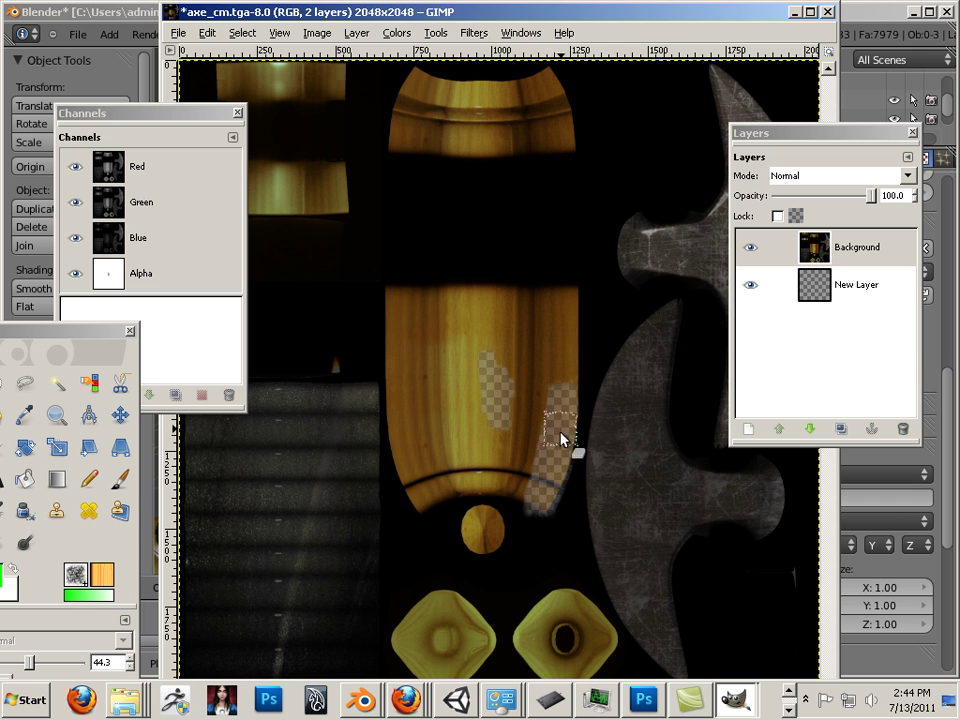
mouse_move(563, 321)
left_mouse_down()
mouse_move(521, 454)
mouse_move(531, 471)
mouse_move(501, 462)
mouse_move(483, 476)
left_mouse_up()
mouse_move(483, 545)
left_mouse_down()
mouse_move(446, 493)
mouse_move(425, 498)
mouse_move(407, 452)
mouse_move(451, 415)
mouse_move(442, 452)
mouse_move(496, 350)
mouse_move(501, 404)
mouse_move(529, 256)
mouse_move(475, 326)
mouse_move(440, 236)
mouse_move(427, 228)
mouse_move(383, 316)
mouse_move(415, 109)
mouse_move(402, 134)
mouse_move(422, 153)
mouse_move(409, 125)
mouse_move(393, 173)
mouse_move(458, 66)
mouse_move(470, 118)
mouse_move(514, 76)
mouse_move(541, 110)
mouse_move(551, 70)
mouse_move(550, 281)
mouse_move(571, 225)
mouse_move(565, 240)
mouse_move(515, 257)
mouse_move(486, 163)
left_mouse_up()
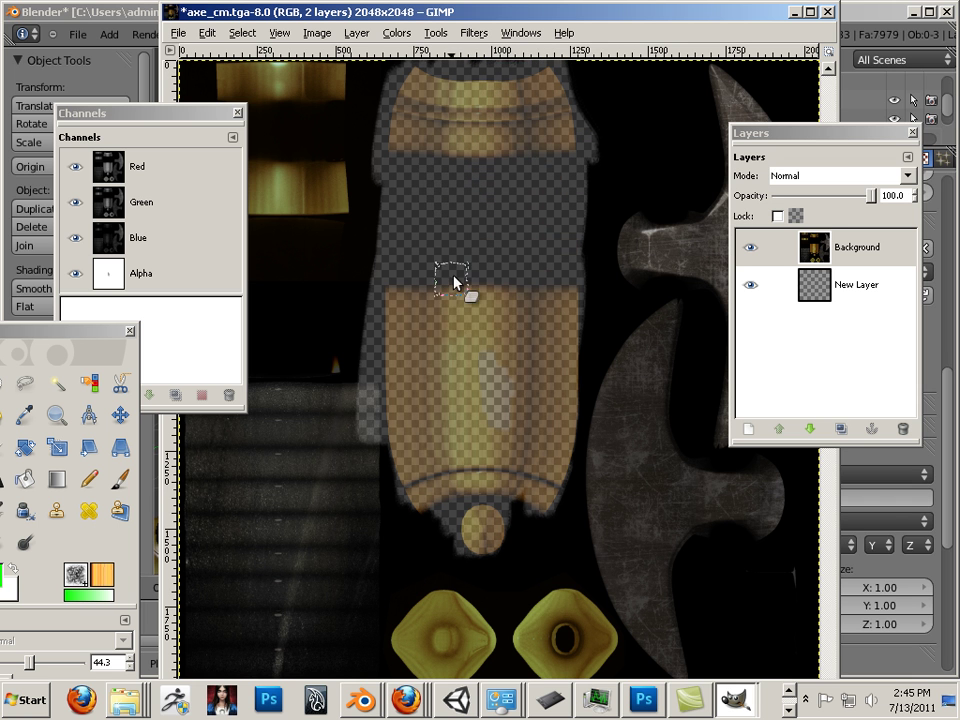
mouse_move(373, 446)
left_mouse_down()
mouse_move(350, 539)
mouse_move(351, 591)
mouse_move(362, 566)
mouse_move(362, 668)
mouse_move(341, 621)
mouse_move(321, 639)
mouse_move(312, 576)
mouse_move(268, 659)
mouse_move(246, 648)
mouse_move(290, 671)
mouse_move(215, 544)
mouse_move(194, 643)
mouse_move(170, 582)
mouse_move(192, 562)
mouse_move(185, 483)
mouse_move(227, 426)
mouse_move(223, 496)
mouse_move(268, 364)
mouse_move(297, 462)
mouse_move(292, 361)
mouse_move(314, 370)
mouse_move(323, 511)
left_mouse_up()
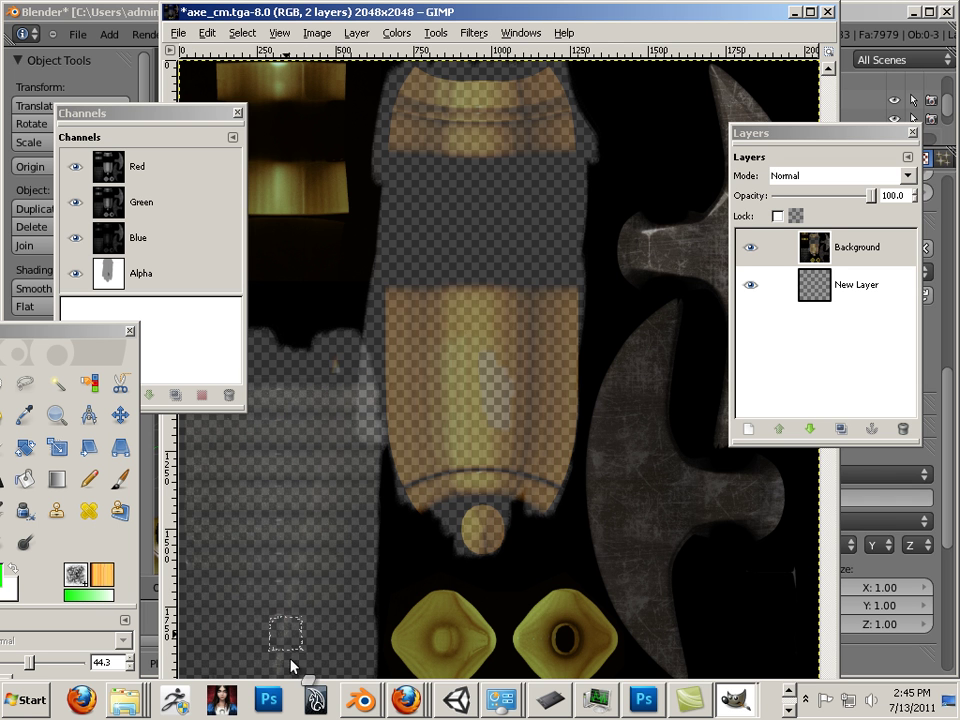
mouse_move(388, 466)
left_mouse_down()
mouse_move(486, 512)
mouse_move(494, 540)
mouse_move(542, 494)
mouse_move(547, 456)
mouse_move(486, 370)
mouse_move(517, 450)
mouse_move(548, 405)
mouse_move(548, 437)
mouse_move(557, 338)
mouse_move(539, 264)
mouse_move(554, 168)
mouse_move(518, 212)
mouse_move(514, 111)
mouse_move(495, 168)
mouse_move(449, 72)
mouse_move(398, 118)
mouse_move(446, 381)
mouse_move(471, 334)
mouse_move(509, 408)
mouse_move(499, 416)
mouse_move(491, 483)
mouse_move(434, 498)
mouse_move(452, 332)
mouse_move(421, 410)
mouse_move(410, 247)
mouse_move(402, 322)
mouse_move(417, 314)
mouse_move(441, 392)
mouse_move(419, 363)
left_mouse_up()
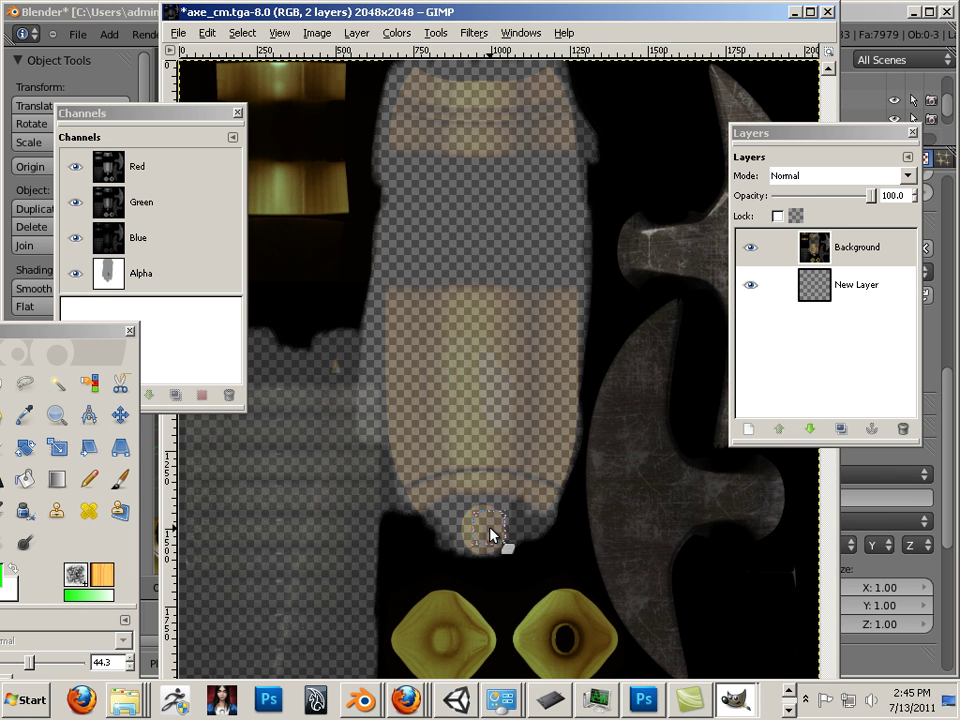
Step: Rearrange the Channels dialog and the Toolbox, and set the Paintbrush opacity to 100
key("p")
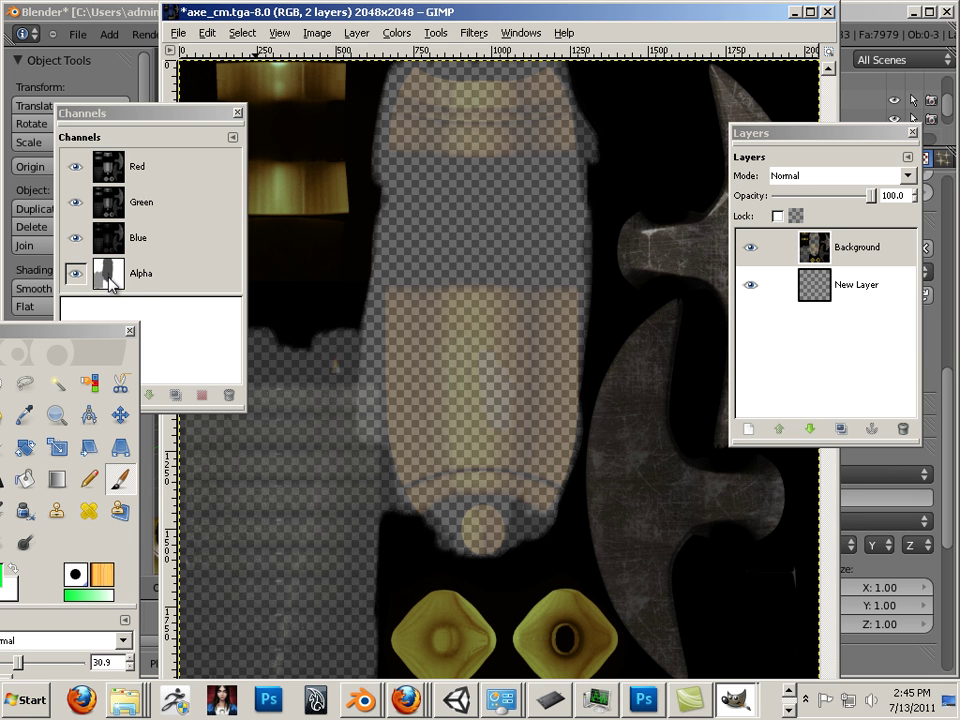
left_click_drag(150, 114, 150, 60)
left_click_drag(24, 334, 145, 229)
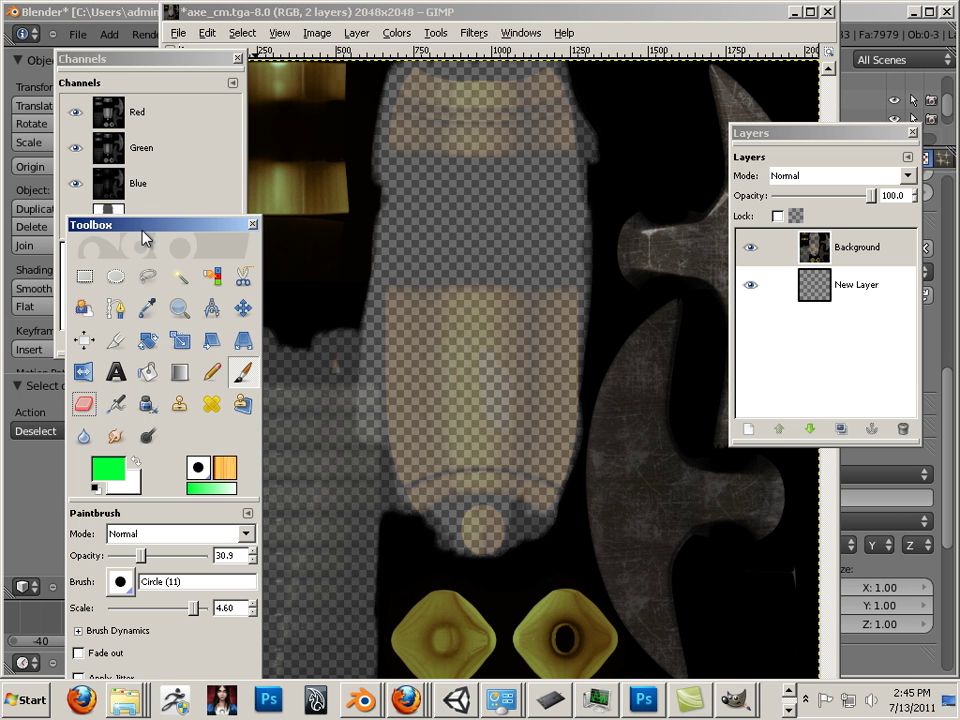
left_click_drag(141, 555, 197, 555)
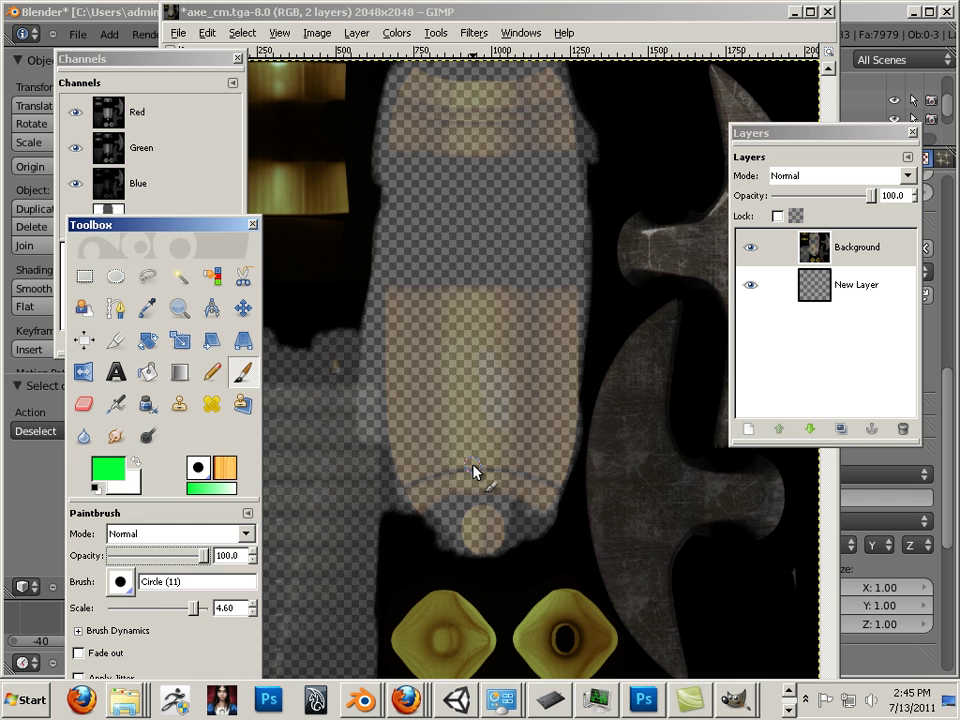
Step: Erase another pass over the wooden handle pieces and the dark ribbed strip with the Galaxy, Big brush at 44.3 opacity
key("shift+e")
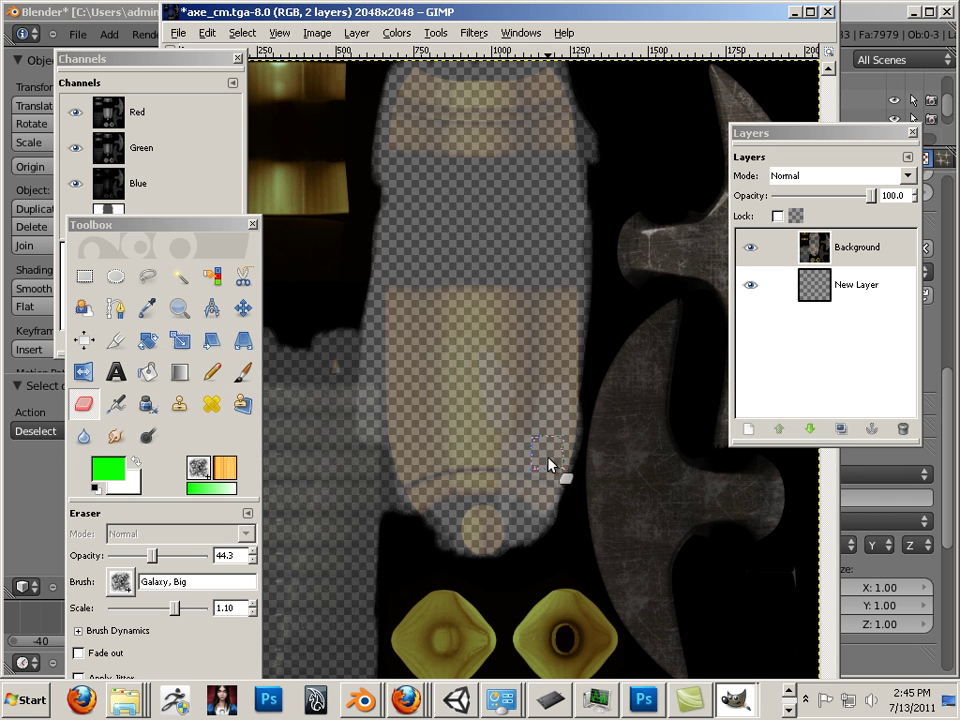
mouse_move(529, 207)
left_mouse_down()
mouse_move(503, 228)
mouse_move(461, 237)
mouse_move(462, 126)
mouse_move(443, 183)
mouse_move(420, 69)
mouse_move(418, 228)
mouse_move(450, 213)
mouse_move(489, 431)
mouse_move(523, 285)
mouse_move(490, 262)
mouse_move(486, 462)
mouse_move(498, 455)
mouse_move(484, 545)
mouse_move(423, 488)
mouse_move(442, 462)
mouse_move(388, 455)
mouse_move(348, 358)
left_mouse_up()
left_click_drag(155, 227, 0, 372)
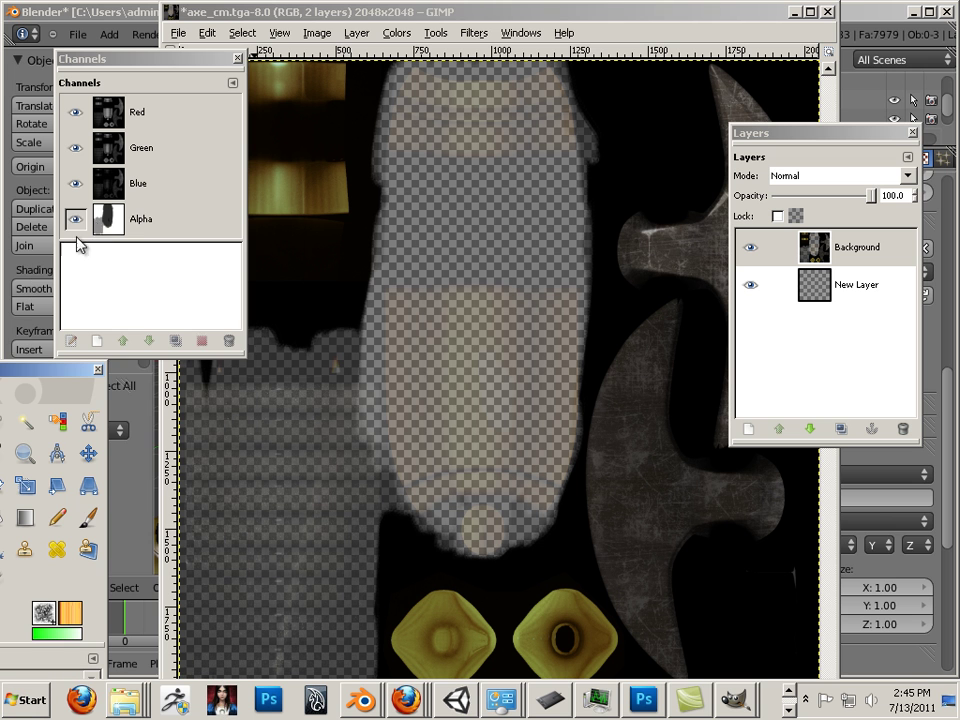
mouse_move(362, 404)
left_mouse_down()
mouse_move(345, 536)
mouse_move(364, 495)
mouse_move(358, 582)
mouse_move(339, 516)
mouse_move(302, 468)
mouse_move(331, 367)
mouse_move(287, 526)
mouse_move(276, 431)
mouse_move(268, 602)
mouse_move(240, 592)
mouse_move(226, 554)
mouse_move(251, 622)
left_mouse_up()
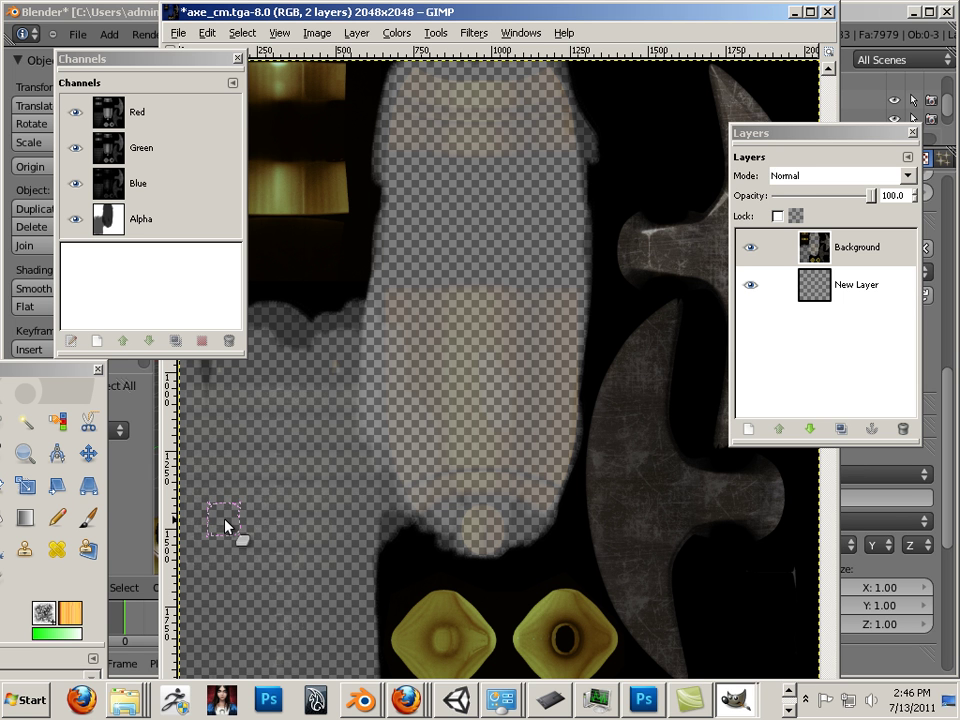
Step: Switch to the Paintbrush, move the Layers dialog off the axe blades and bring the whole Toolbox into view
key("p")
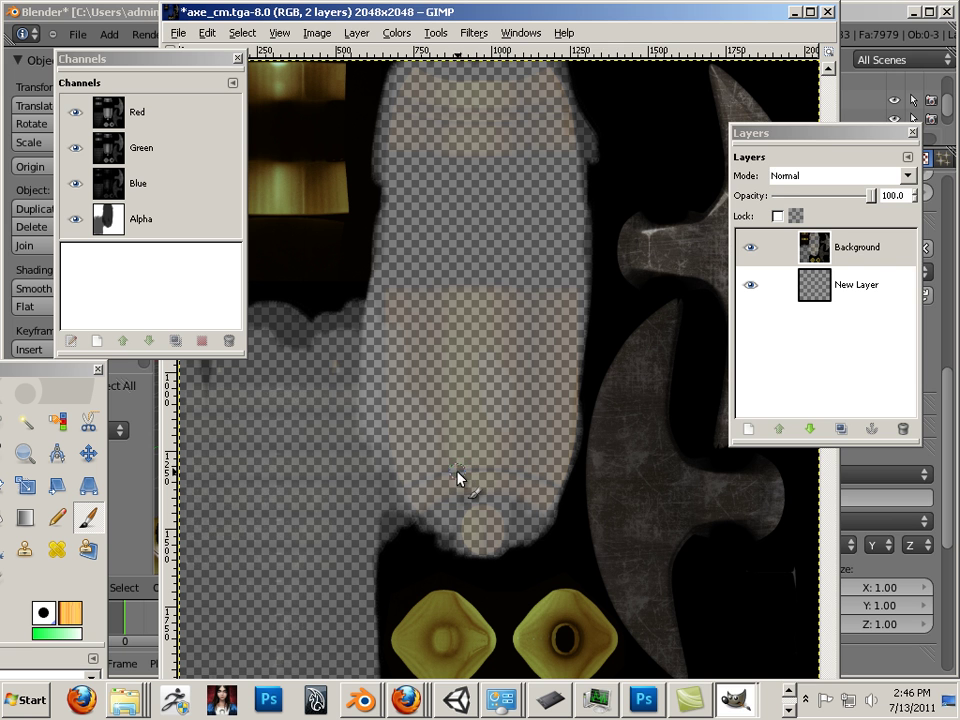
left_click_drag(822, 136, 896, 158)
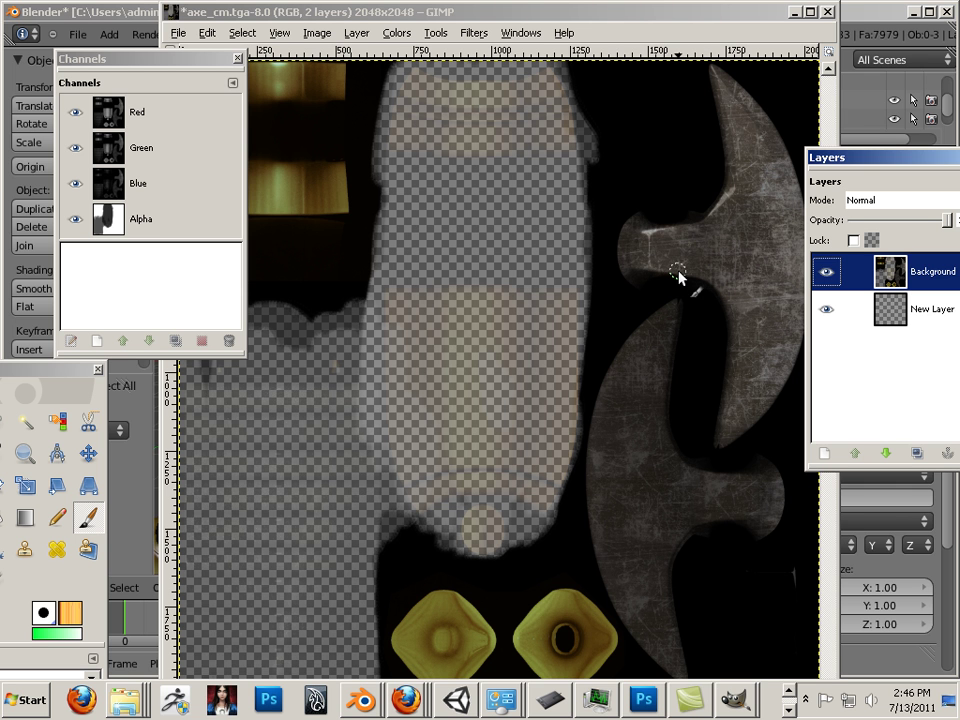
left_click_drag(57, 372, 267, 96)
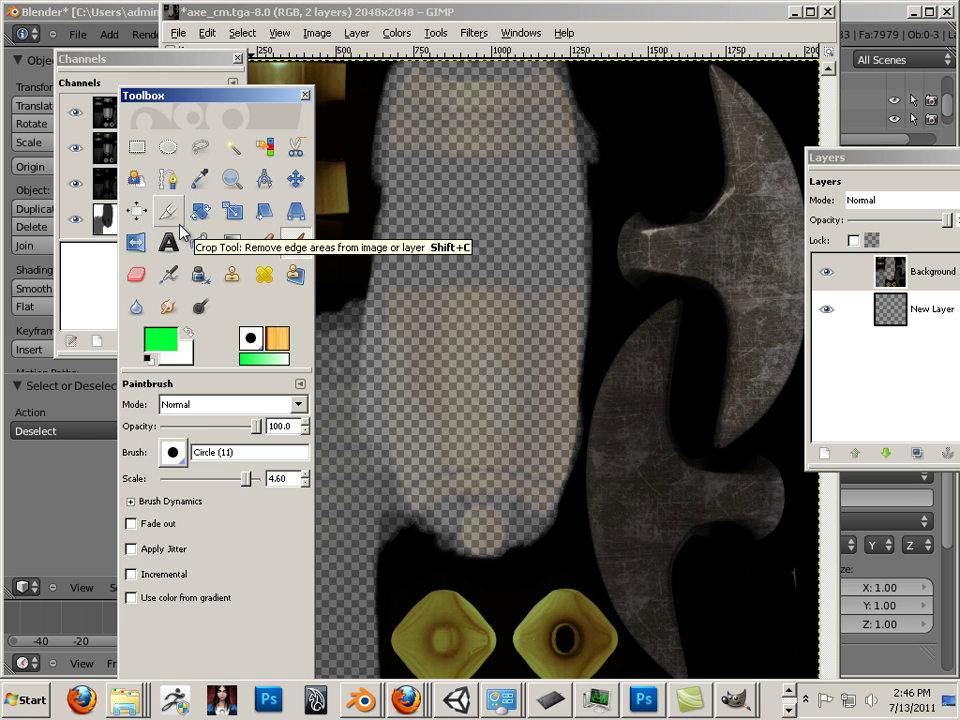
key("shift+e")
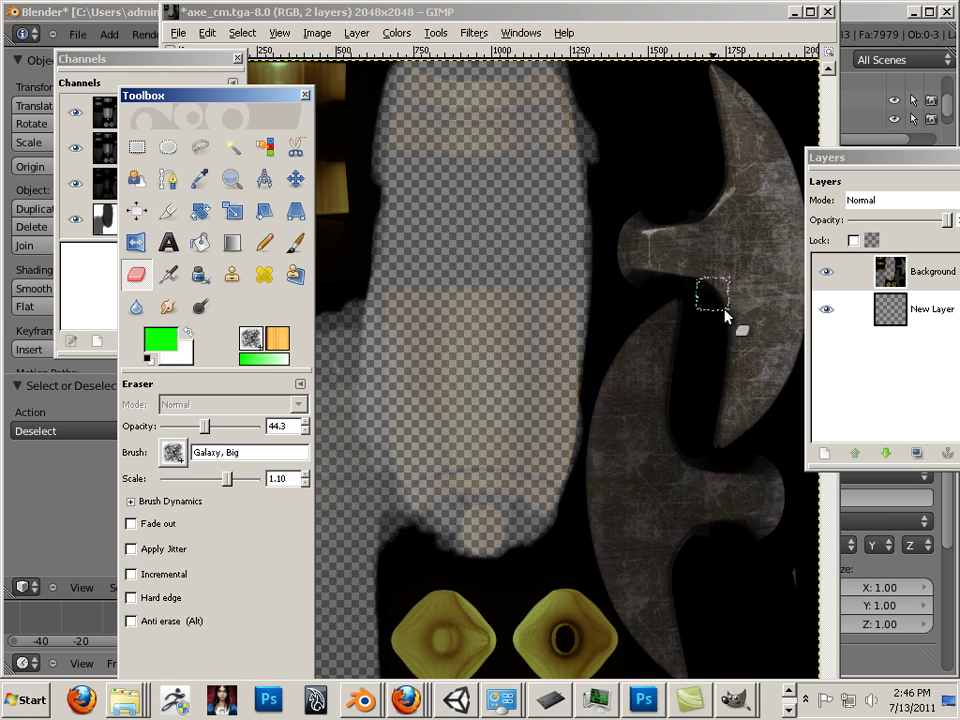
left_click(199, 147)
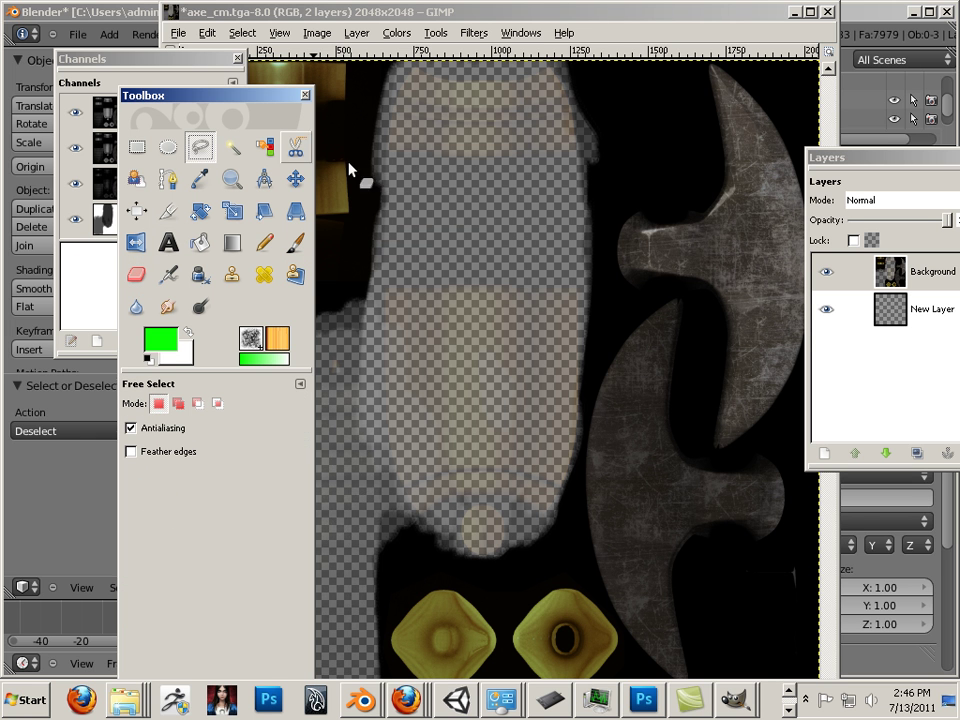
left_click(618, 145)
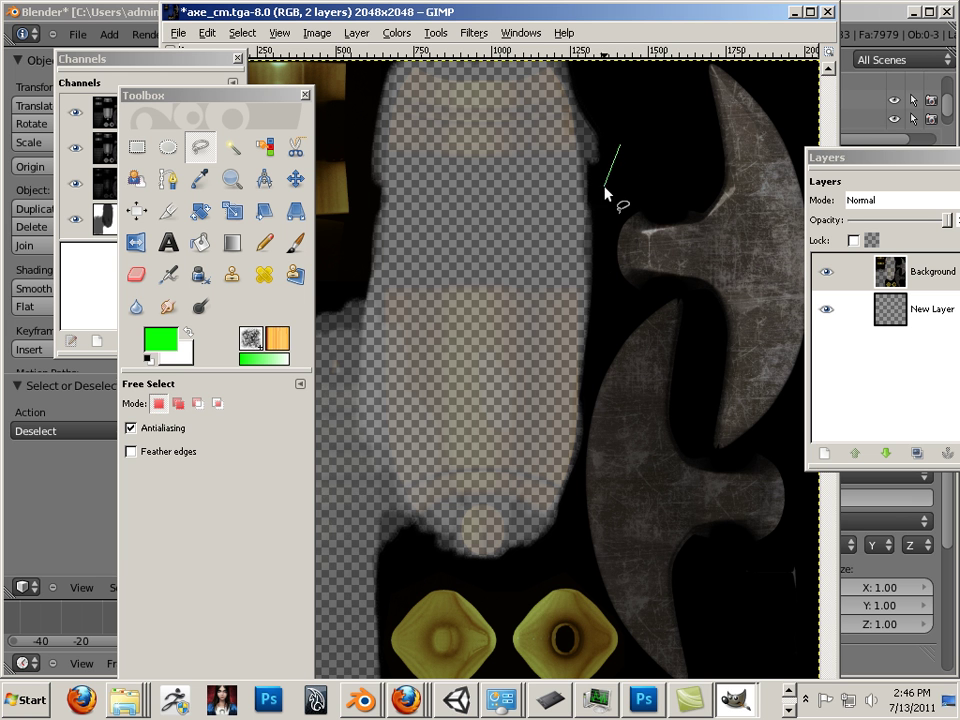
left_click(606, 187)
left_click(580, 428)
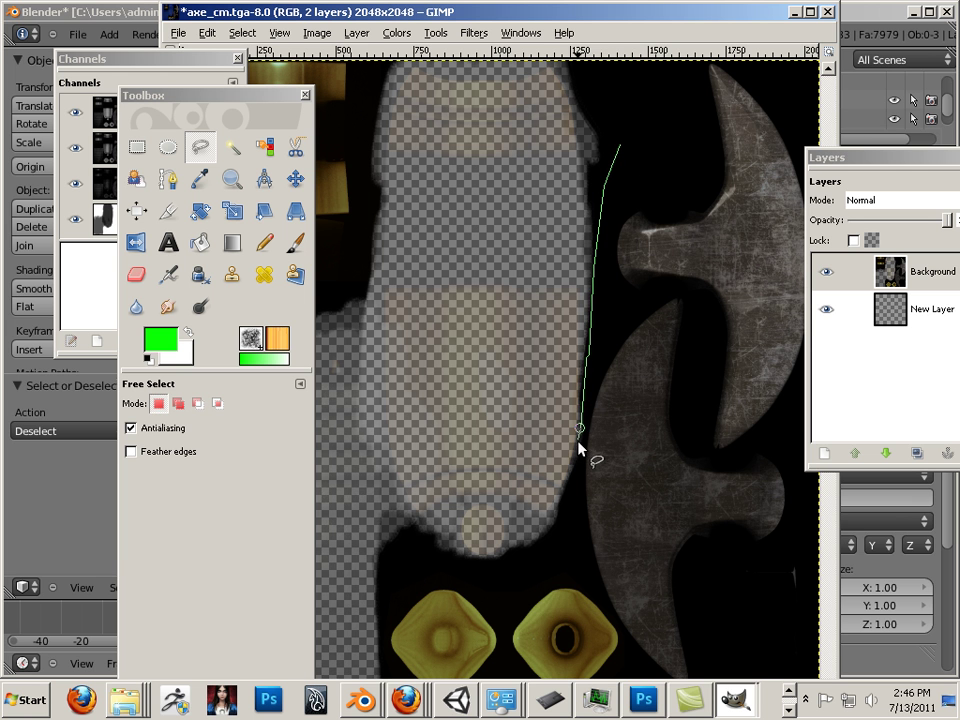
left_click(588, 574)
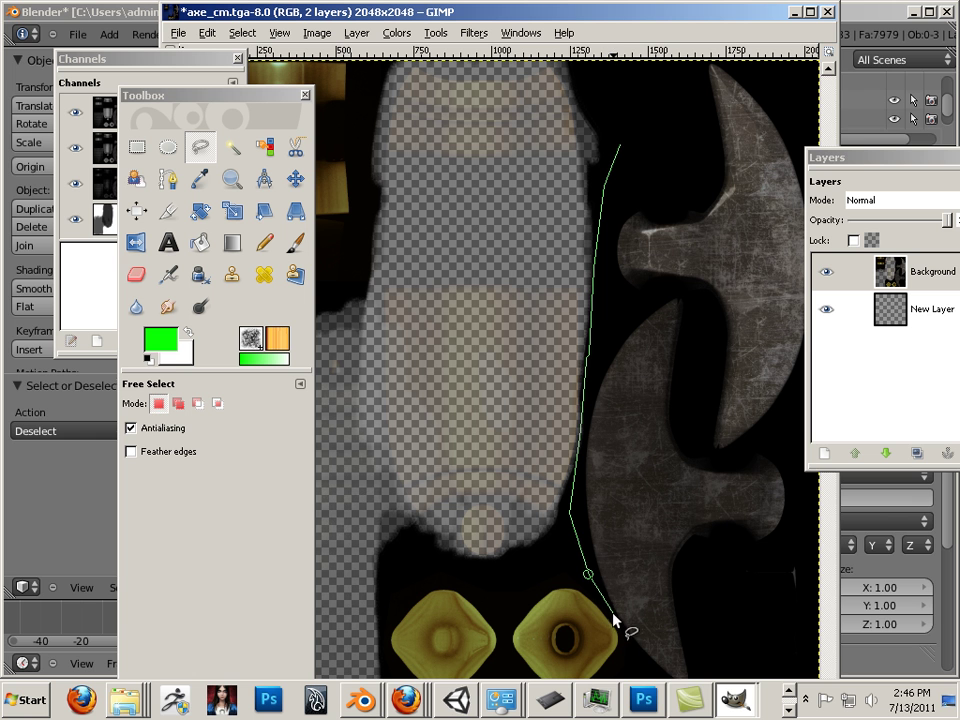
left_click(619, 622)
left_click(643, 660)
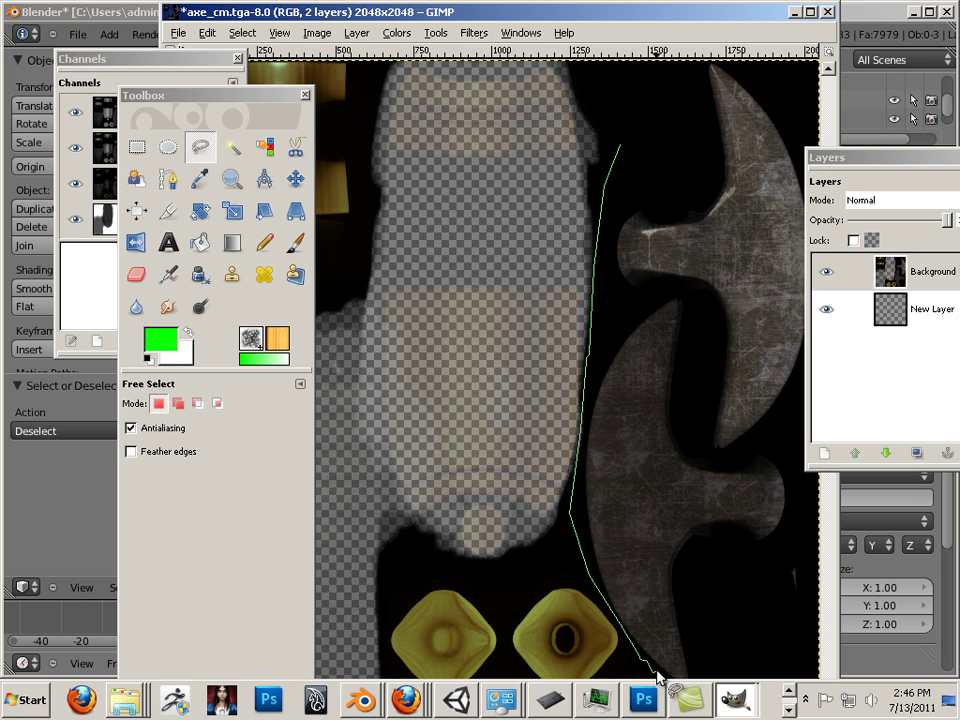
key("p")
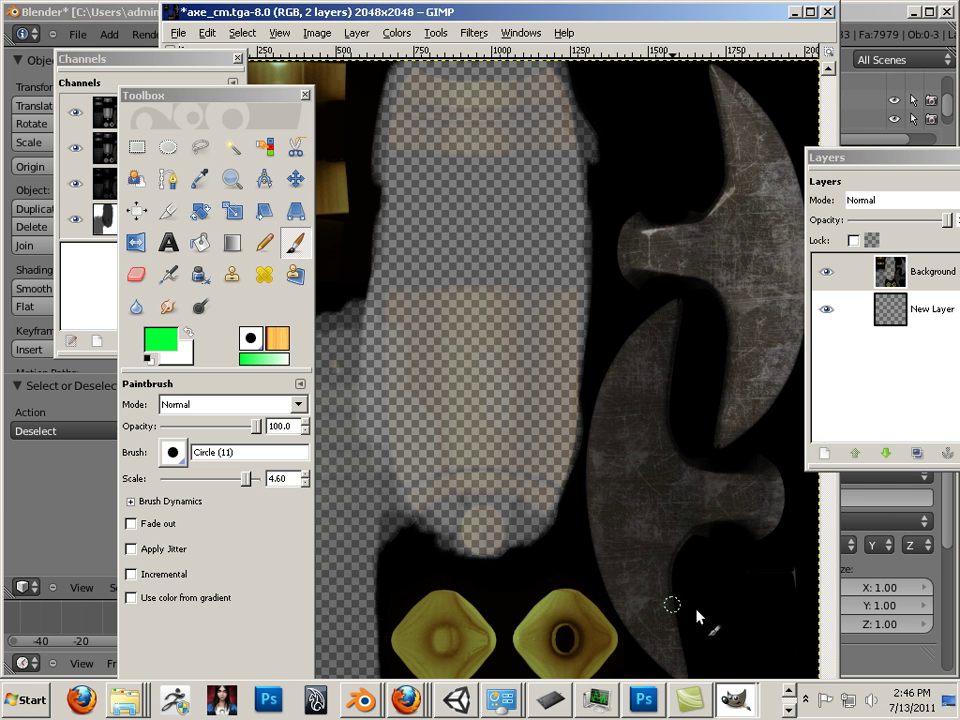
key("less")
key("less")
key("less")
key("less")
key("less")
key("less")
key("less")
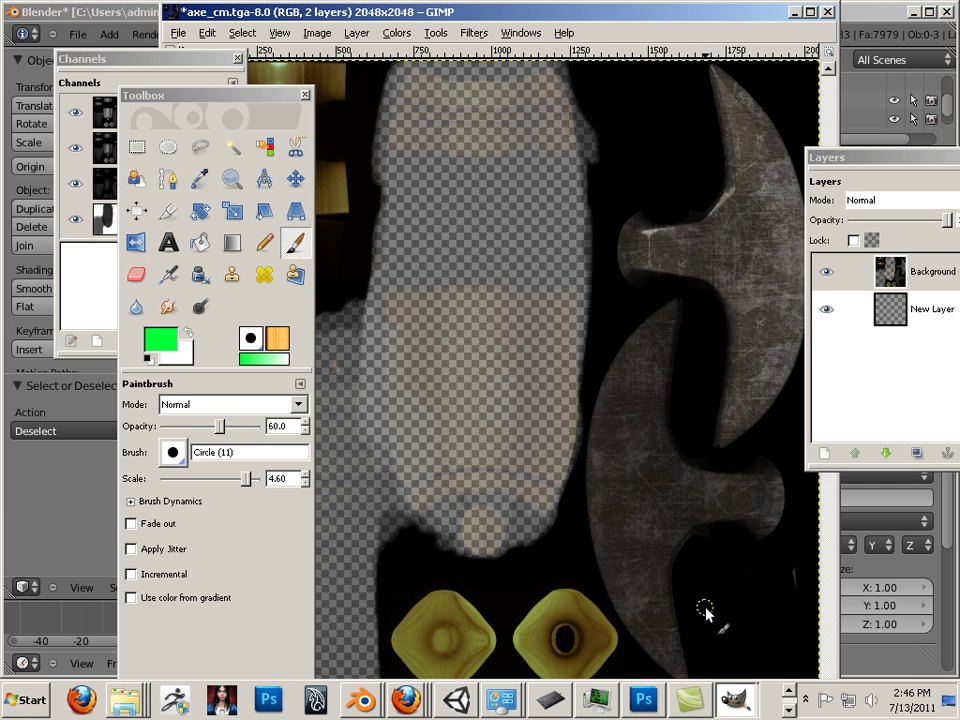
left_click(249, 425)
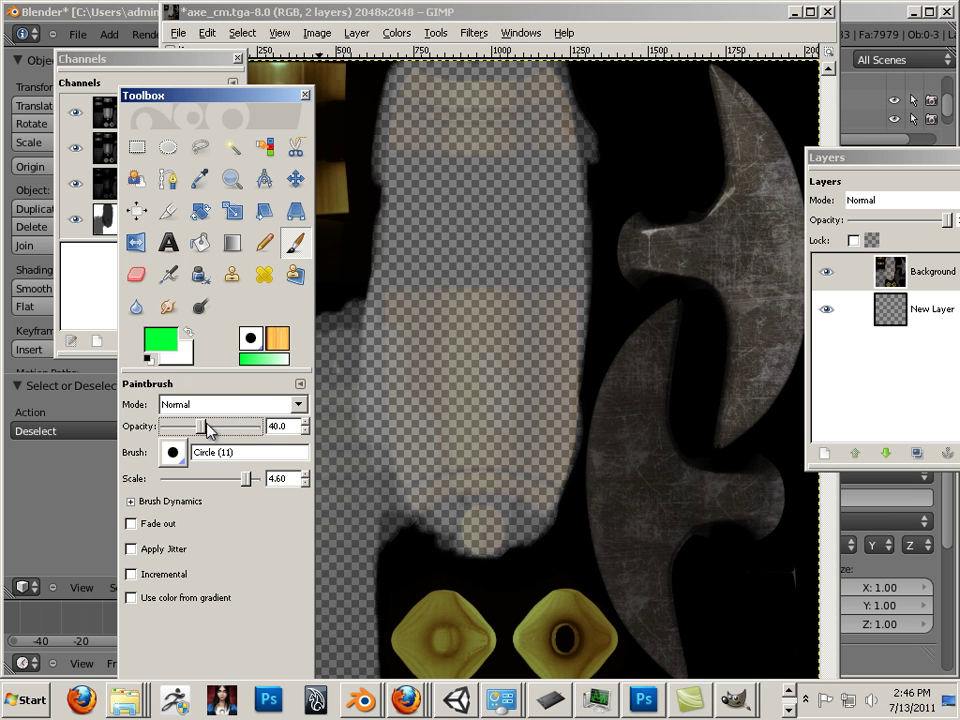
left_click(248, 428)
left_click(247, 431)
left_click_drag(232, 430, 268, 428)
Step: Open the Navigation dialog, zoom out until the whole texture is visible, and move the dialog clear of the image
left_click(511, 35)
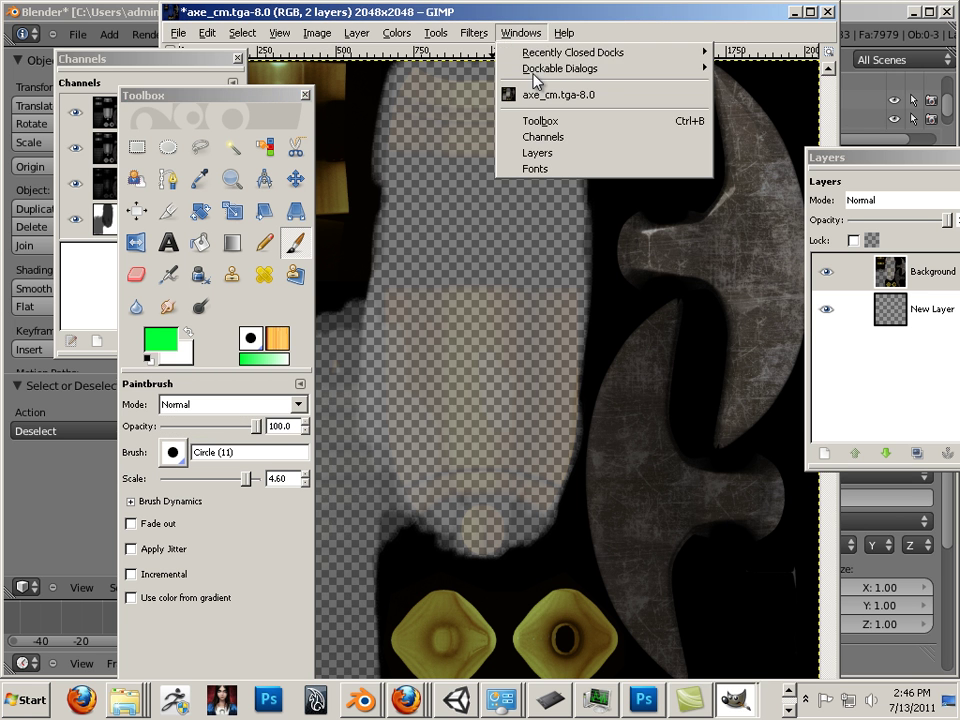
mouse_move(537, 68)
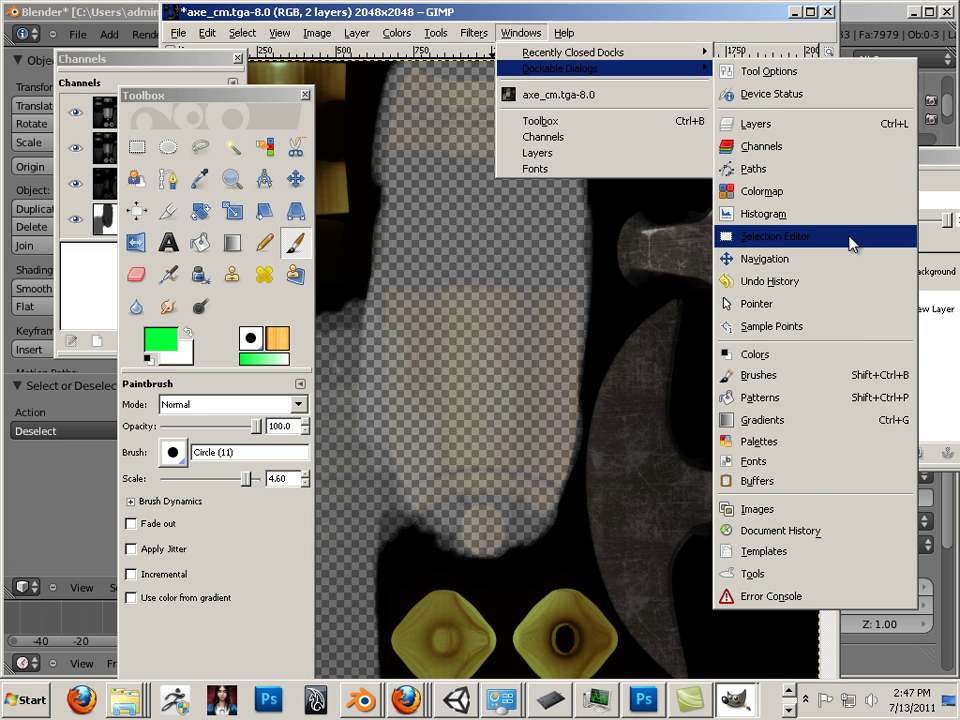
left_click(788, 258)
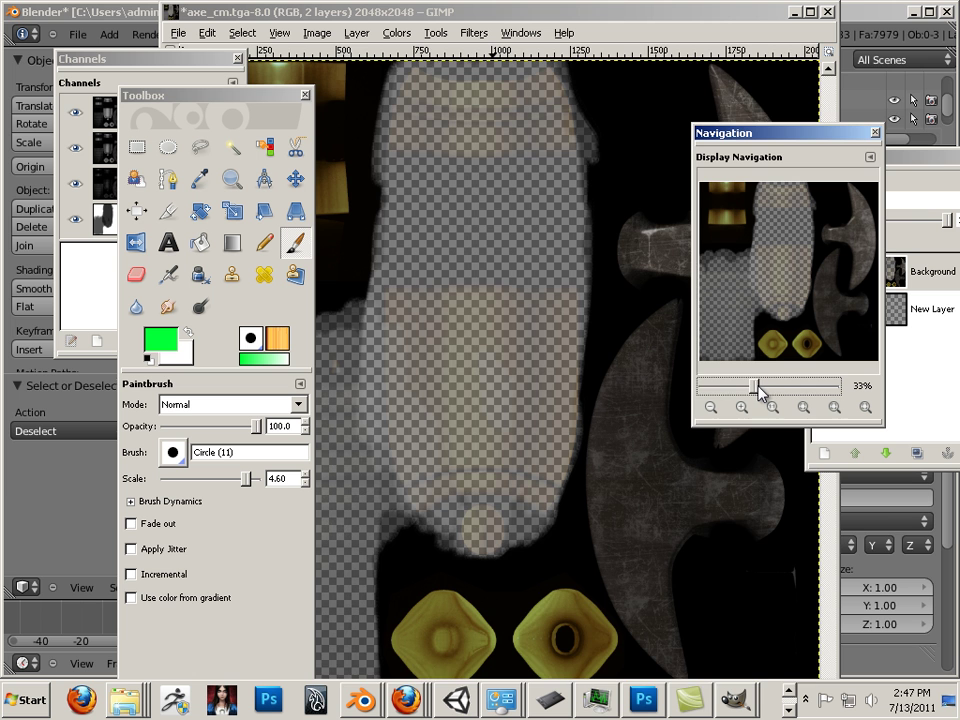
scroll(758, 388, "down", 1)
left_click_drag(770, 136, 925, 145)
Step: Outline both axe blades with a freehand selection and paste a copy of them into the image
left_click(200, 147)
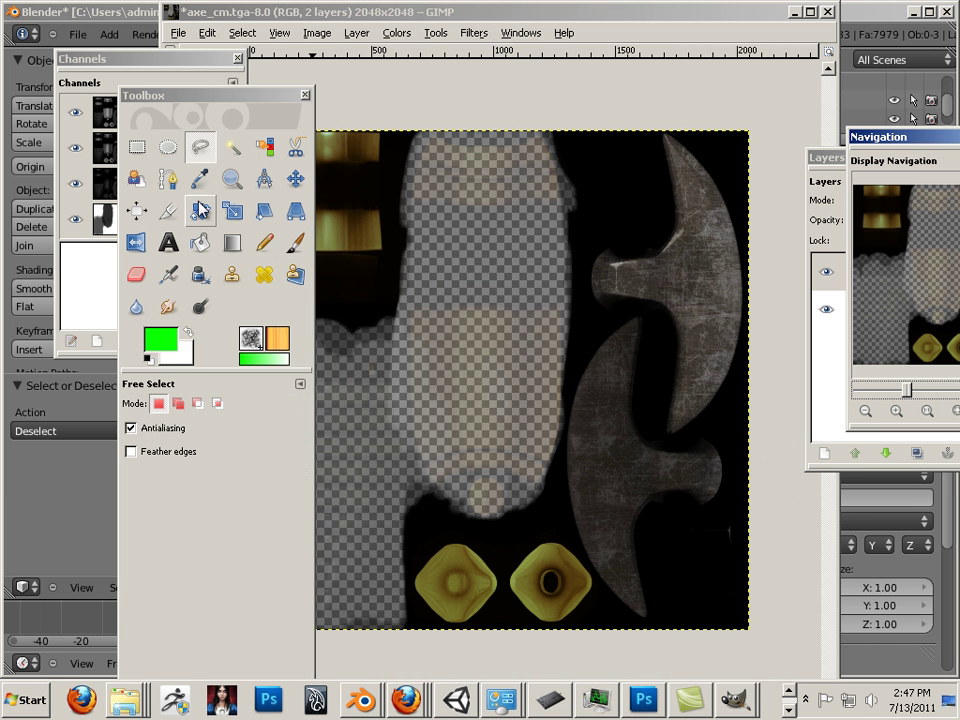
mouse_move(621, 117)
left_mouse_down()
mouse_move(583, 170)
mouse_move(578, 317)
mouse_move(545, 452)
mouse_move(560, 515)
mouse_move(618, 617)
mouse_move(666, 643)
mouse_move(720, 630)
mouse_move(772, 572)
mouse_move(786, 515)
mouse_move(802, 213)
mouse_move(784, 147)
mouse_move(746, 105)
mouse_move(621, 120)
left_mouse_up()
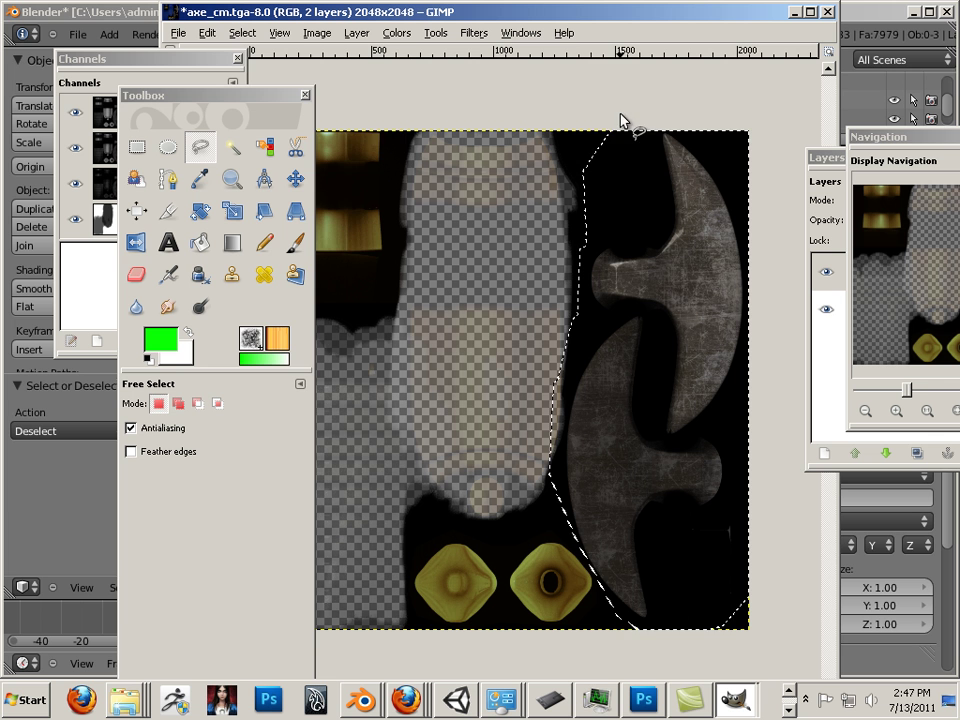
left_click(207, 33)
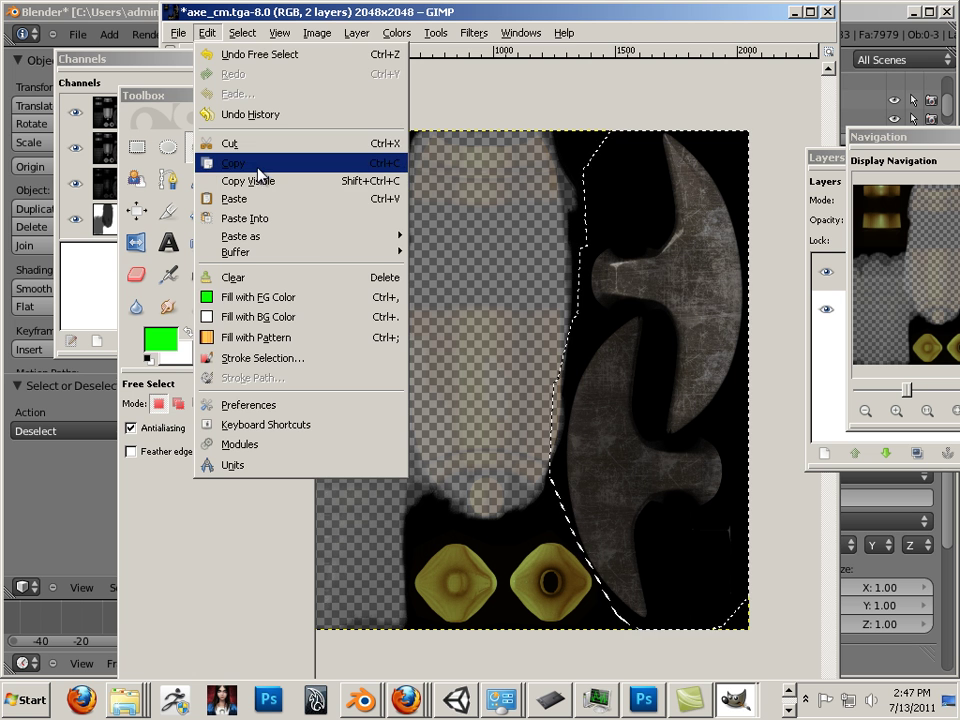
left_click(259, 163)
left_click(219, 36)
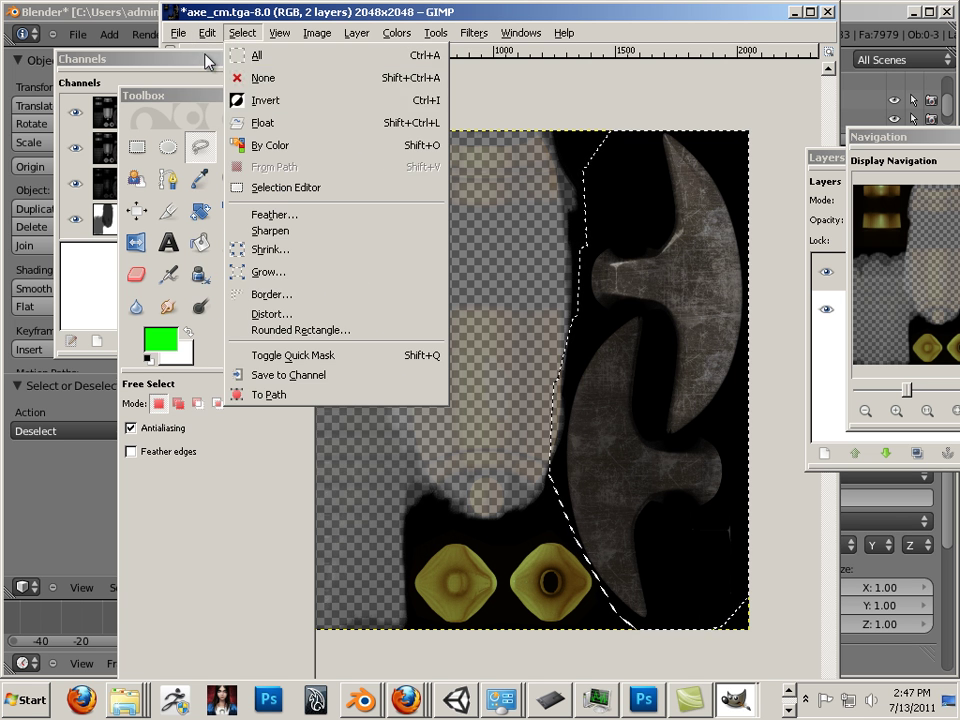
left_click(233, 200)
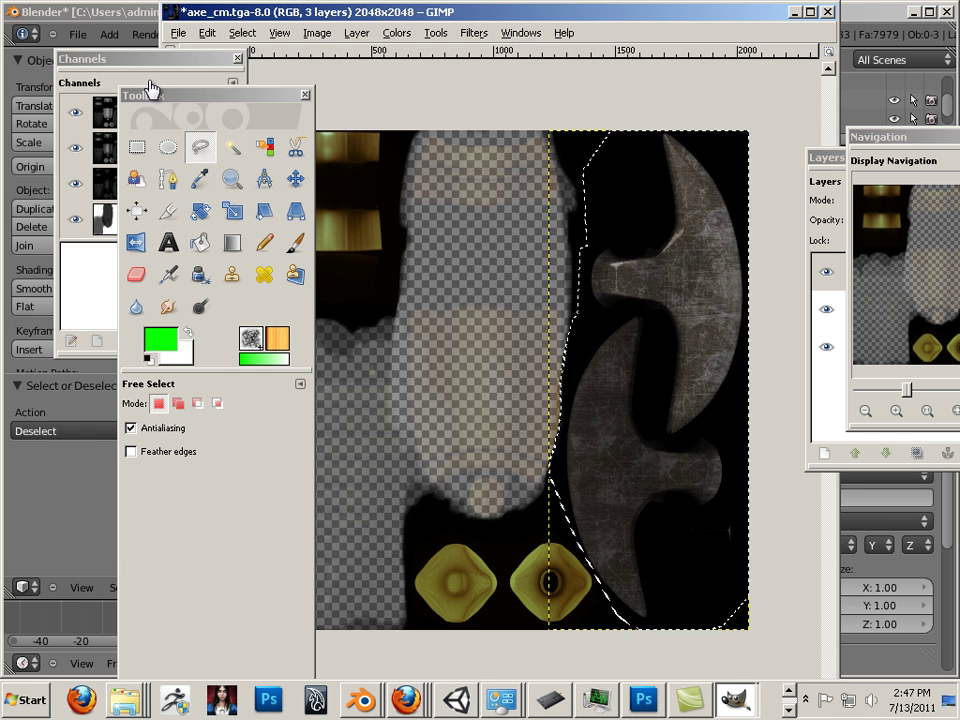
Step: Turn the floating copy of the axe blades into its own layer and move the Layers dialog fully into view
left_click(827, 160)
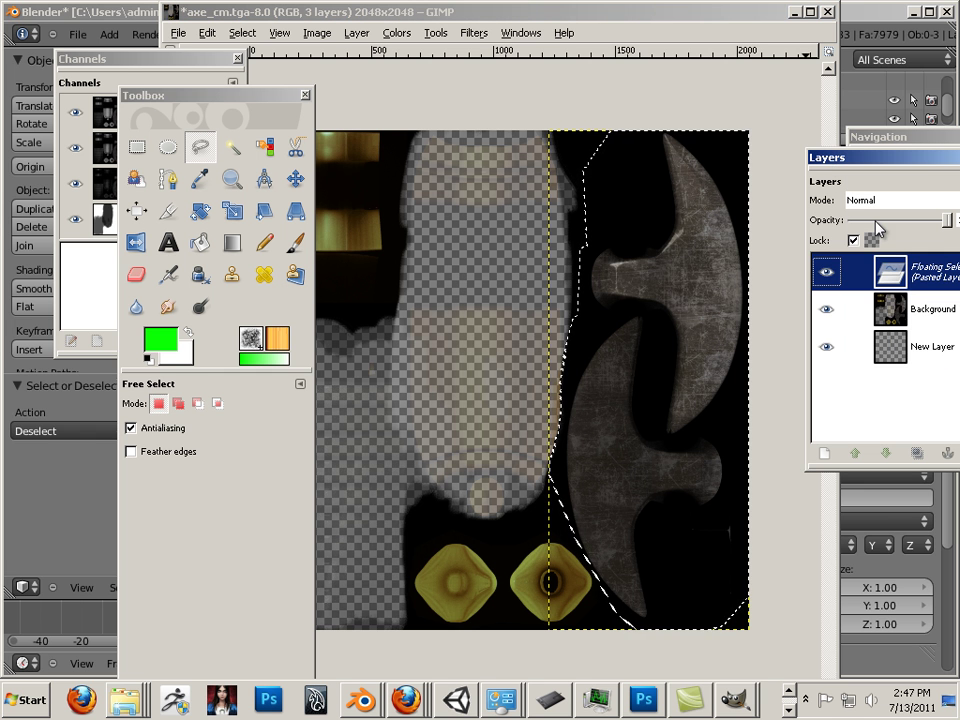
left_click(824, 454)
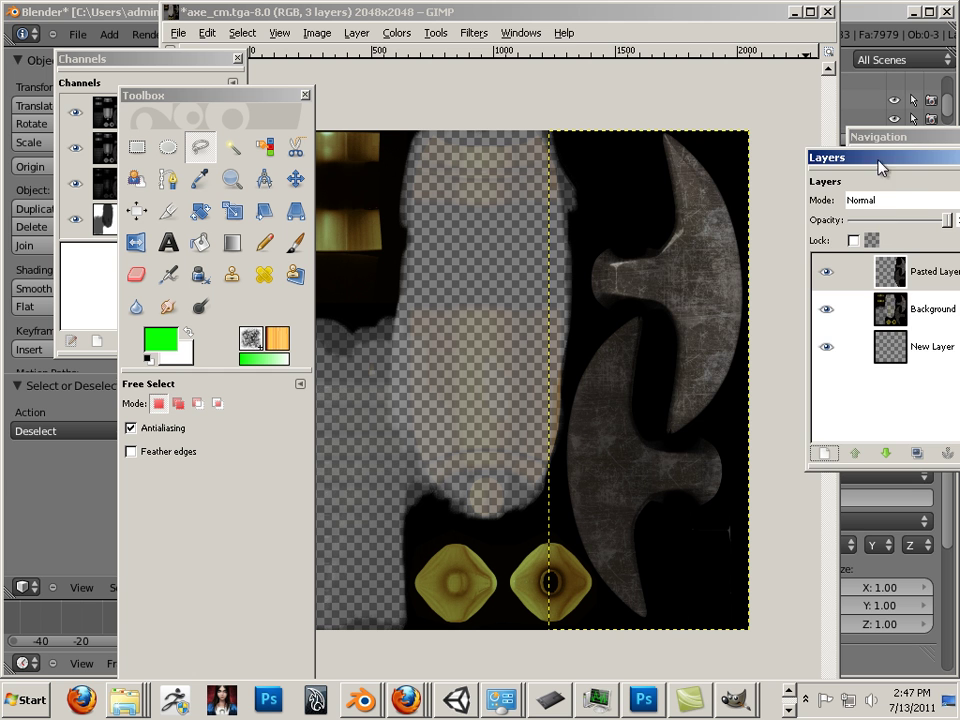
left_click_drag(880, 167, 860, 108)
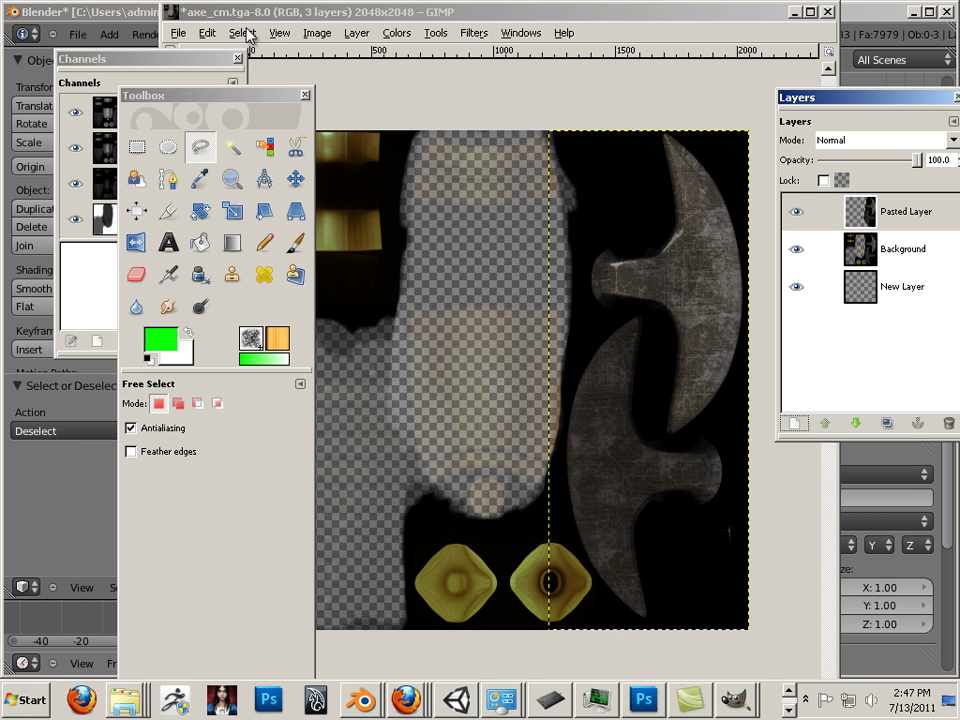
Step: Boost the pasted blade layer's contrast with Levels, using input black about 28, gamma 1.11 and input white 96
left_click(392, 36)
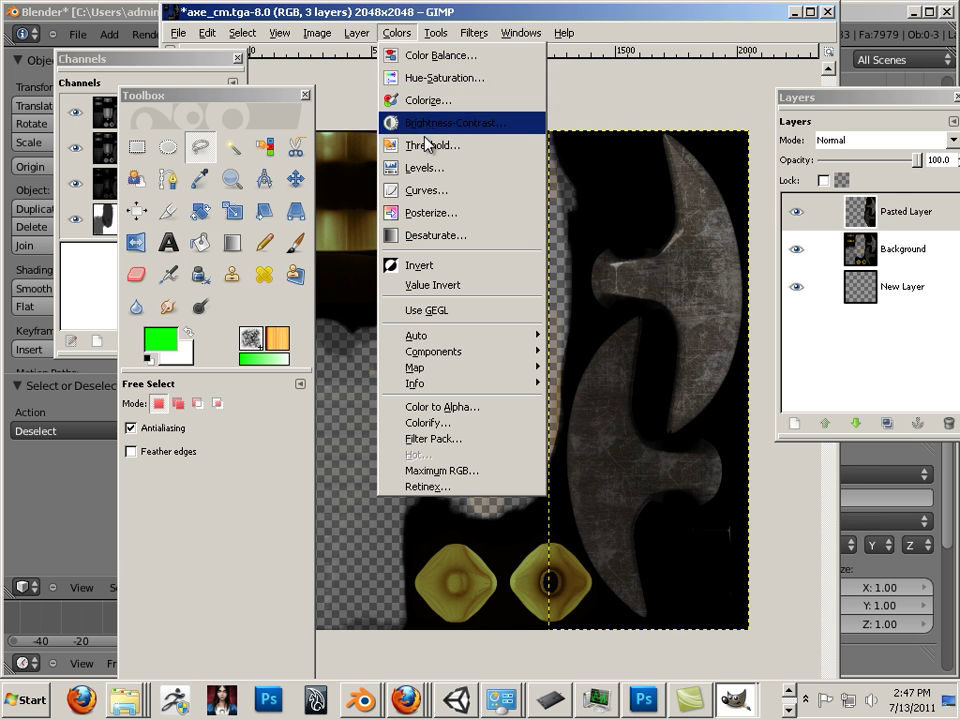
left_click(430, 172)
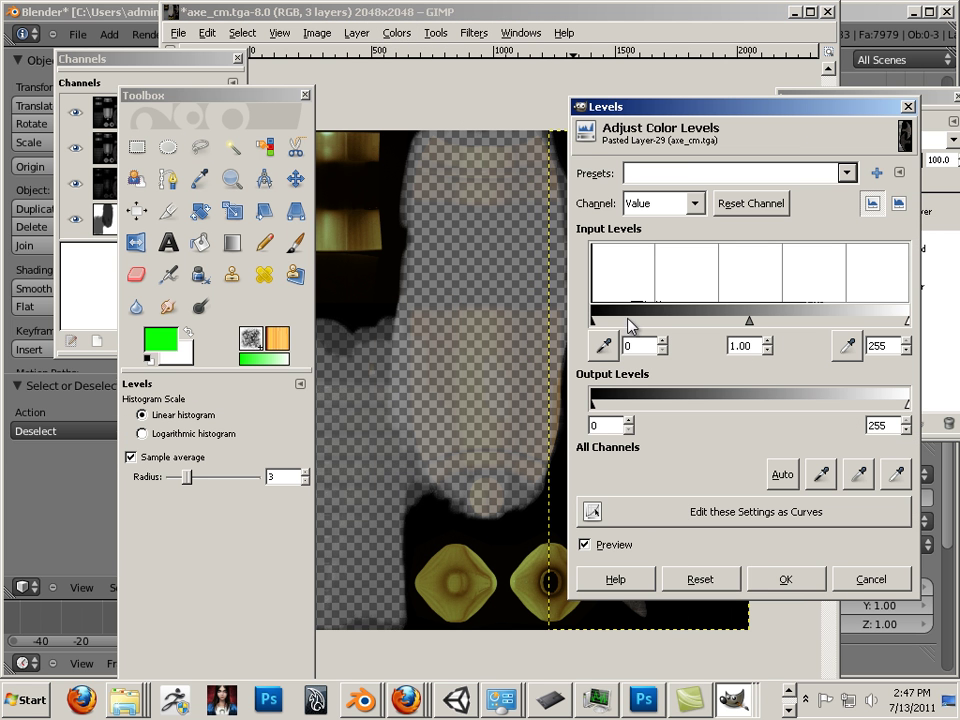
left_click_drag(676, 130, 216, 130)
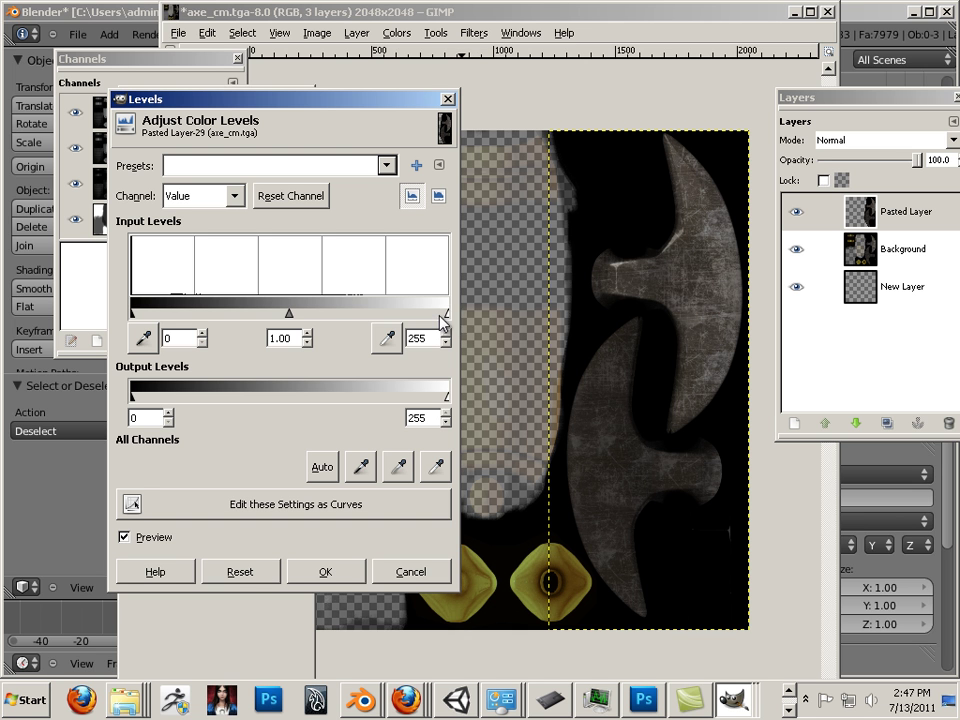
left_click_drag(446, 318, 311, 318)
left_click_drag(133, 316, 178, 322)
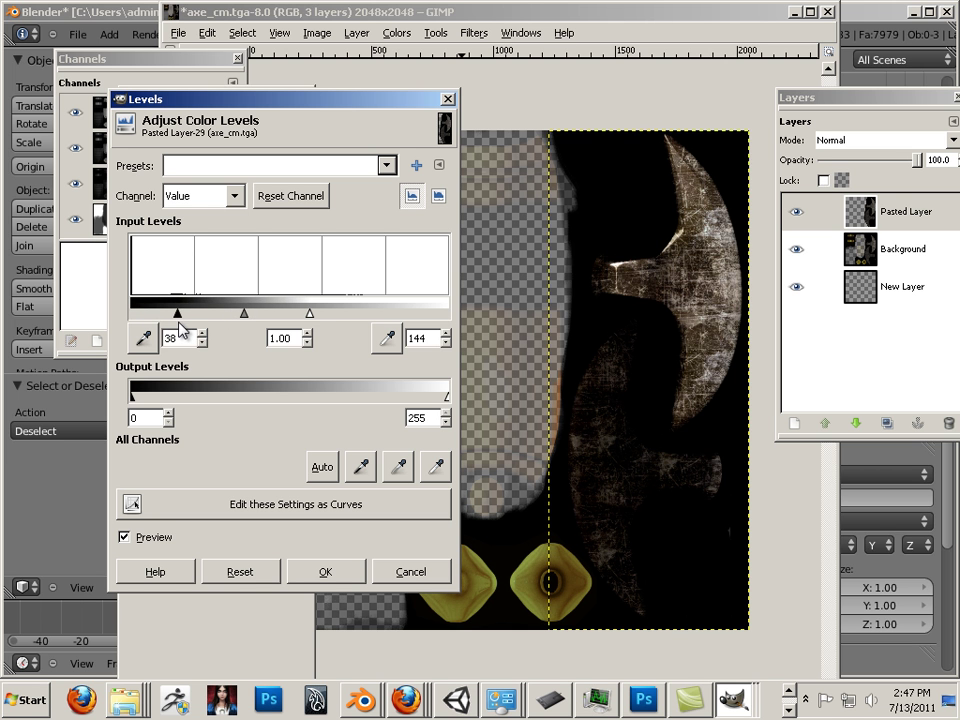
left_click_drag(309, 316, 245, 331)
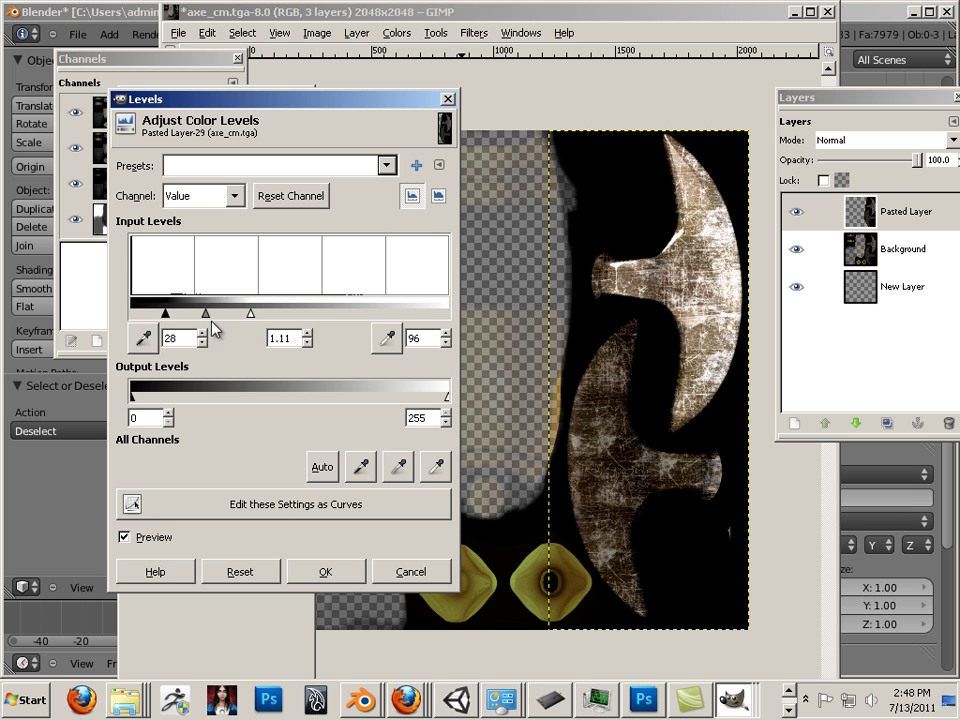
left_click_drag(168, 320, 170, 322)
left_click(324, 572)
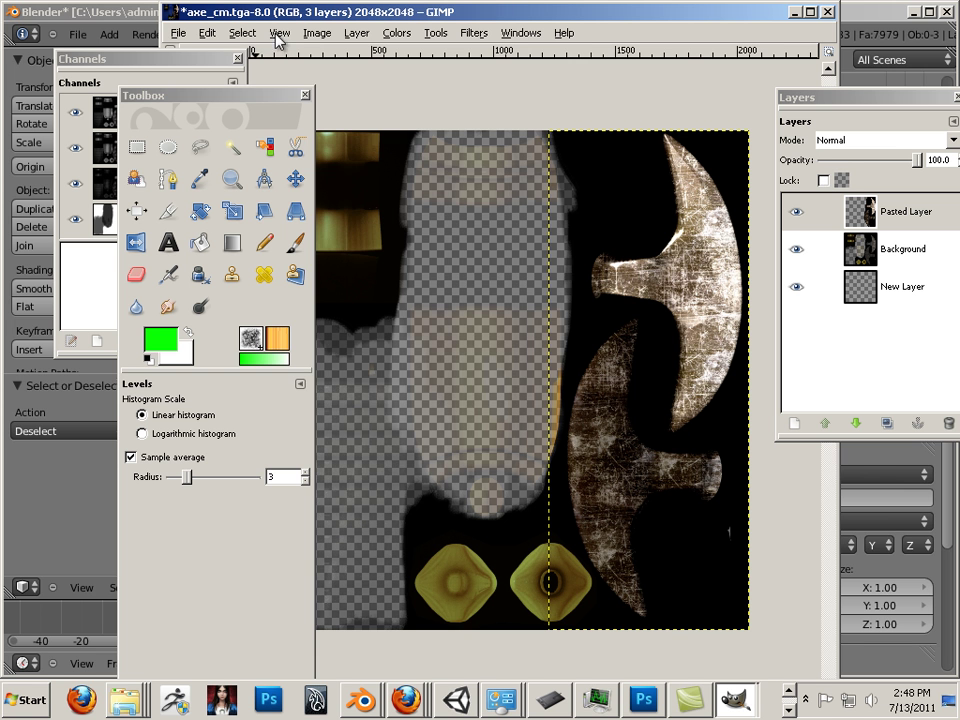
Step: Remove all color from the pasted blade layer with Hue-Saturation by setting Saturation to -100
left_click(312, 34)
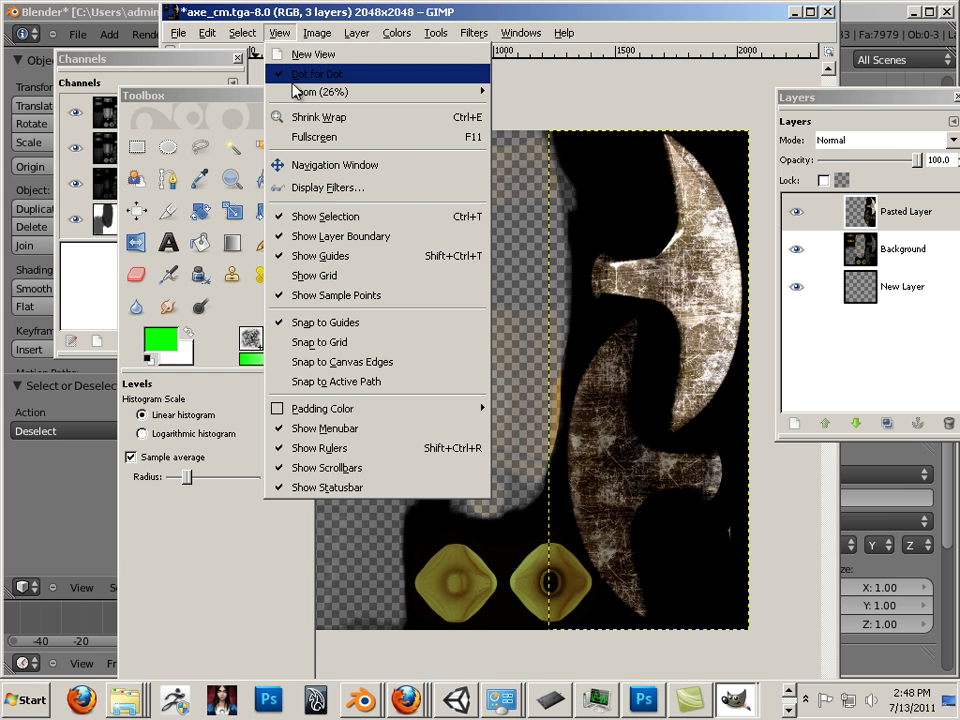
mouse_move(398, 32)
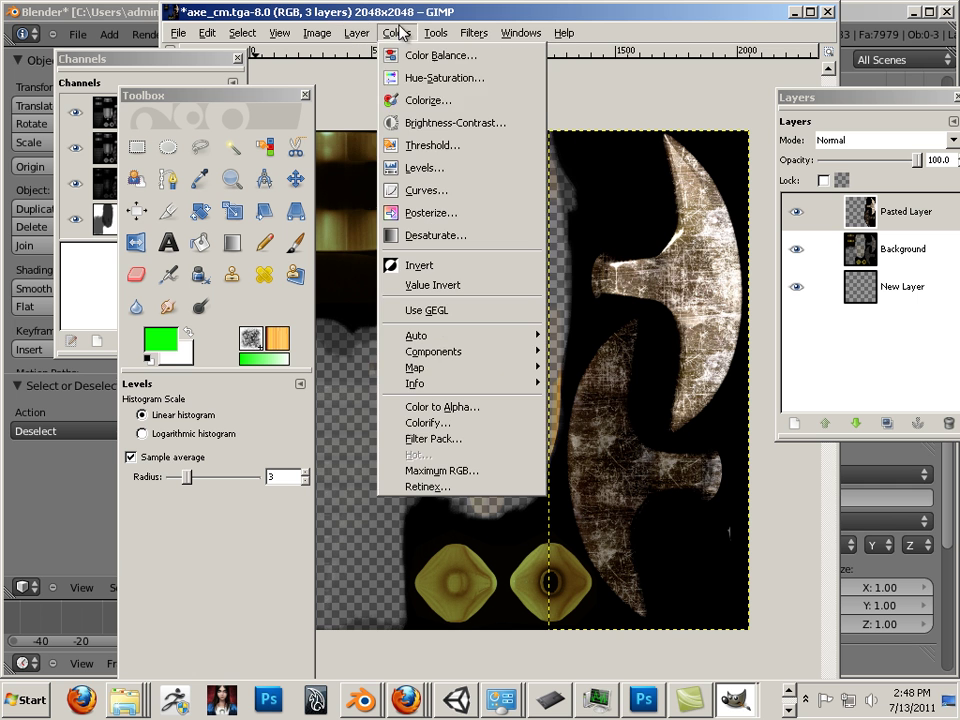
left_click(459, 80)
left_click_drag(690, 442, 617, 442)
left_click_drag(528, 443, 466, 446)
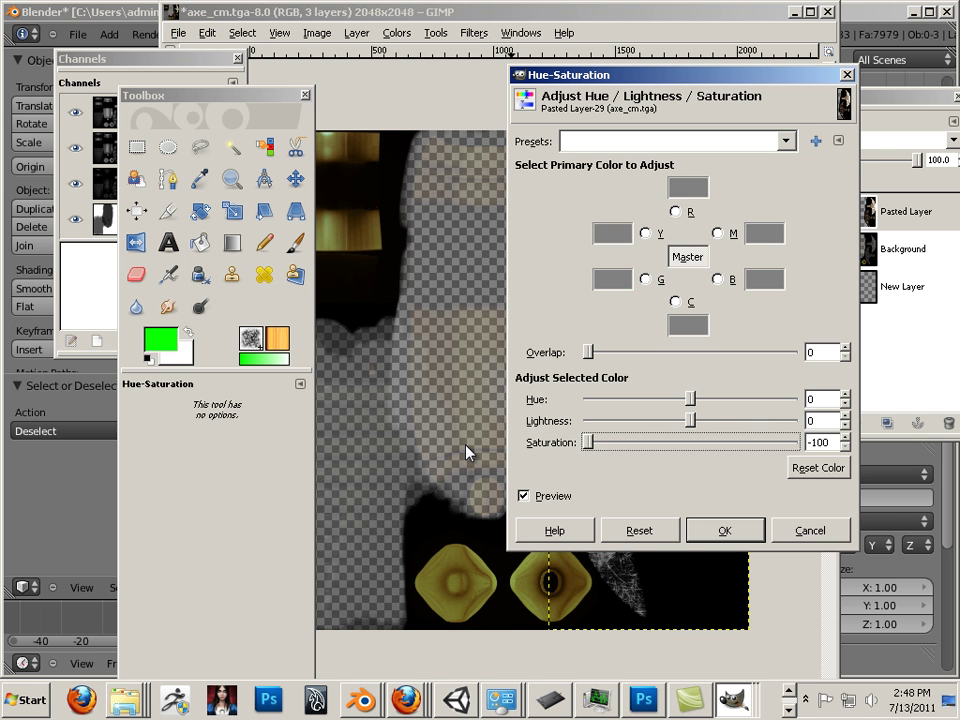
left_click(705, 537)
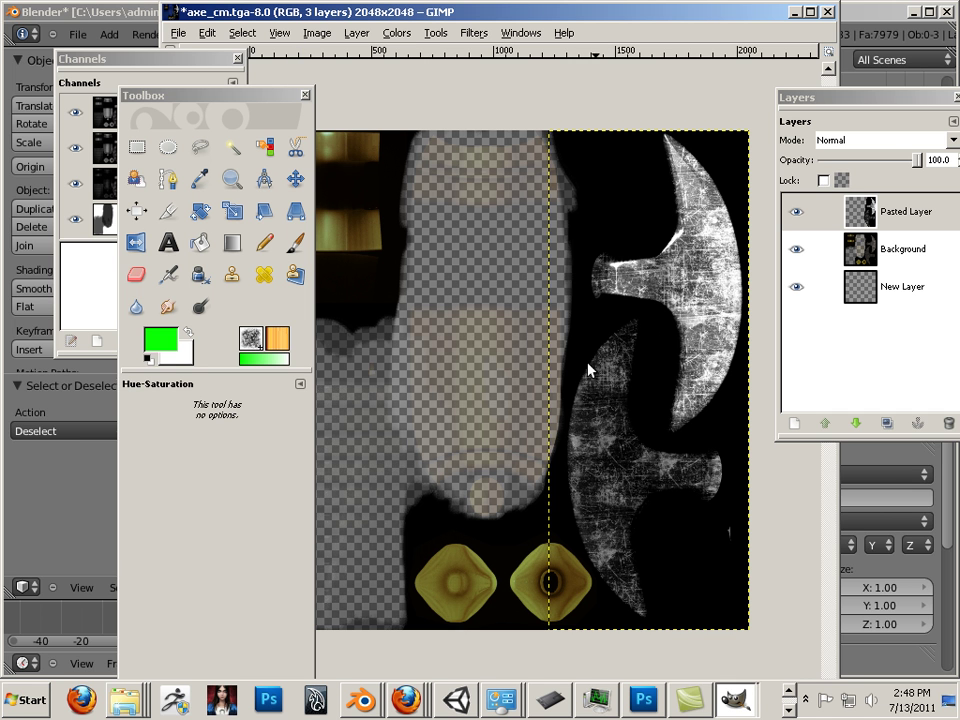
left_click(396, 33)
left_click(420, 77)
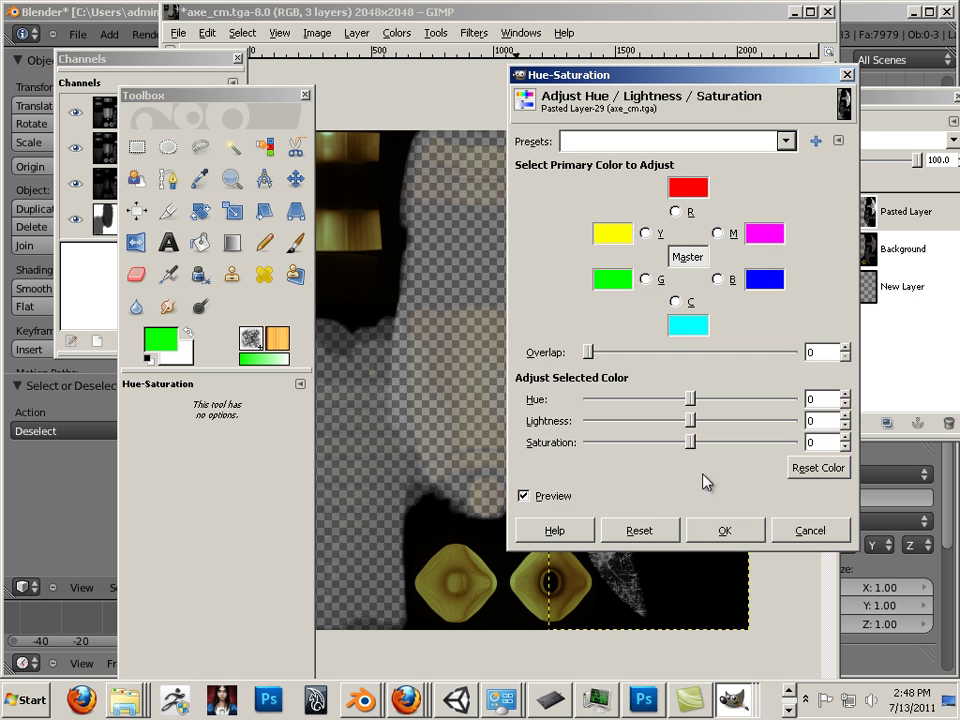
left_click(774, 534)
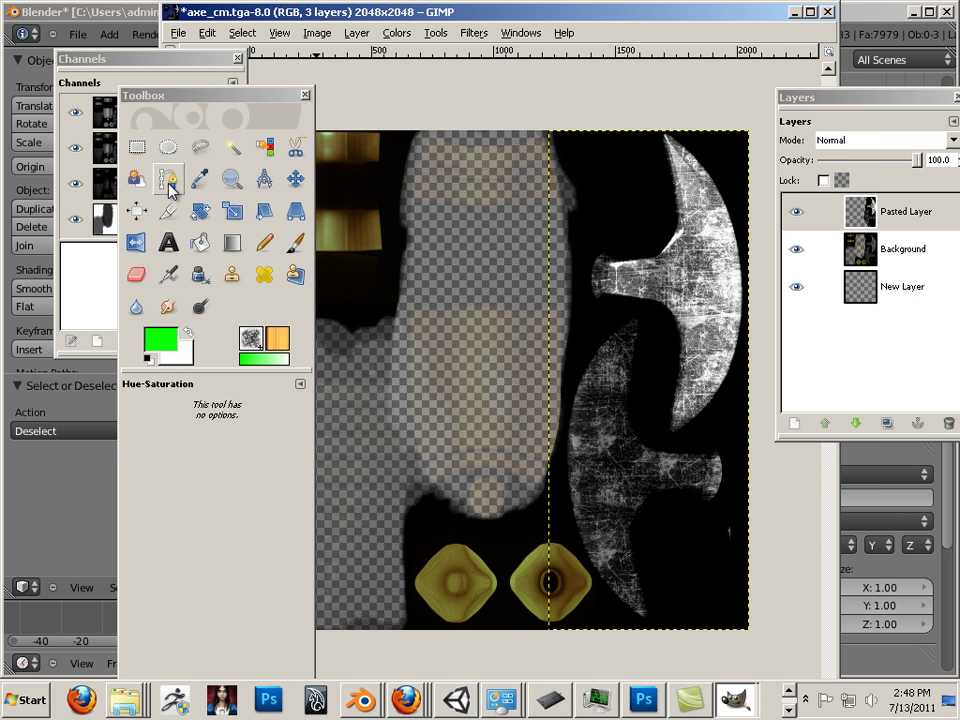
Step: Outline only the lower, darker axe blade on the pasted layer with a freehand selection
left_click(200, 150)
left_click(468, 101)
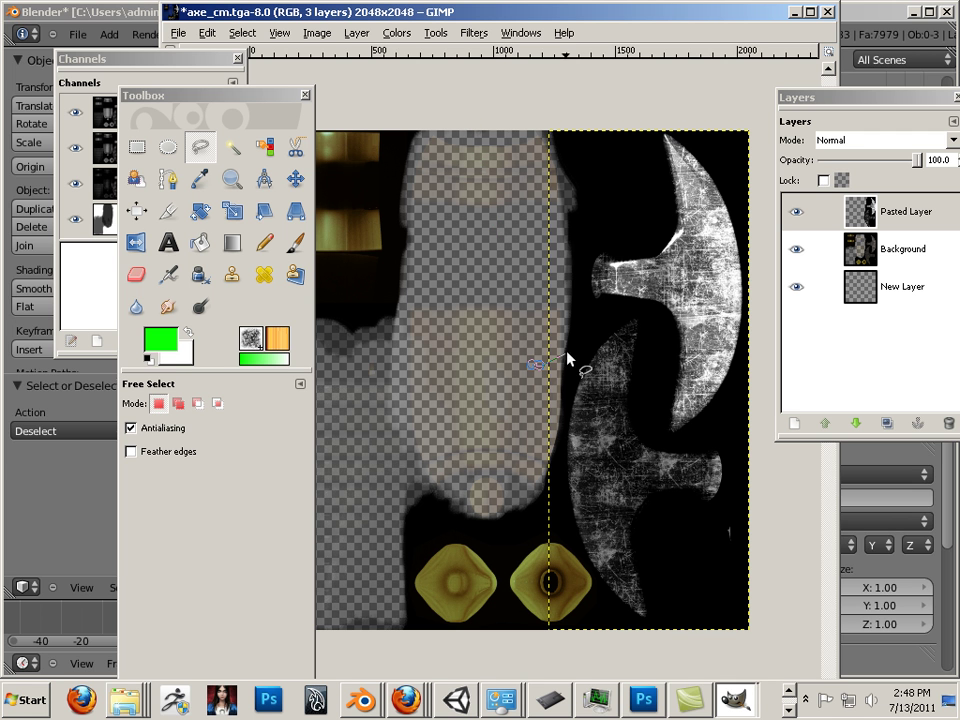
left_click(638, 309)
left_click(653, 330)
left_click(648, 377)
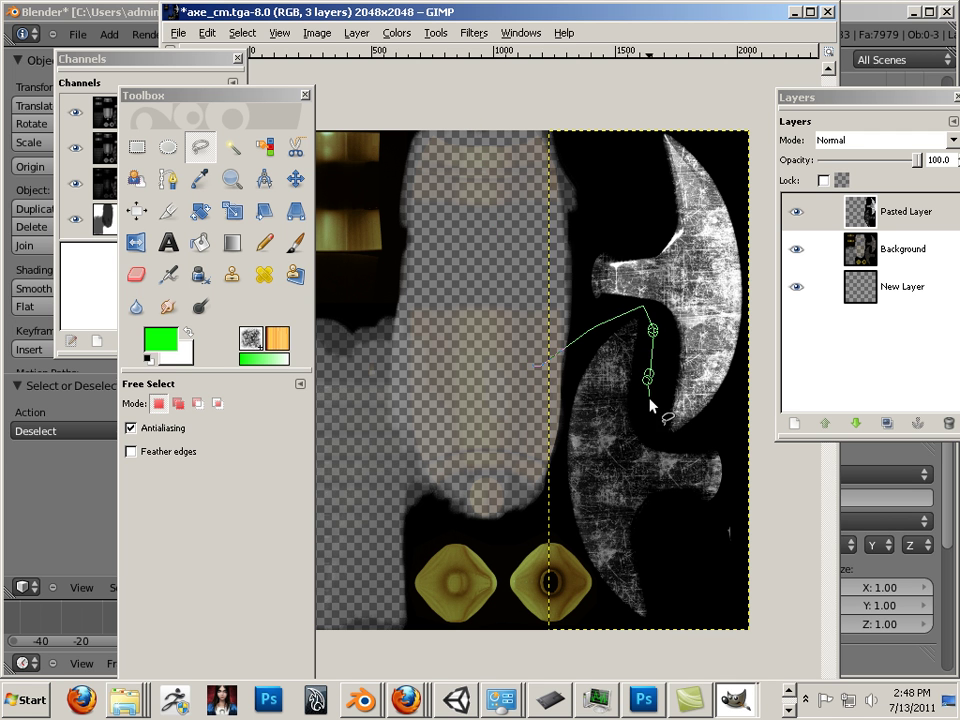
left_click(656, 424)
left_click(696, 445)
left_click_drag(744, 434, 746, 525)
left_click(705, 568)
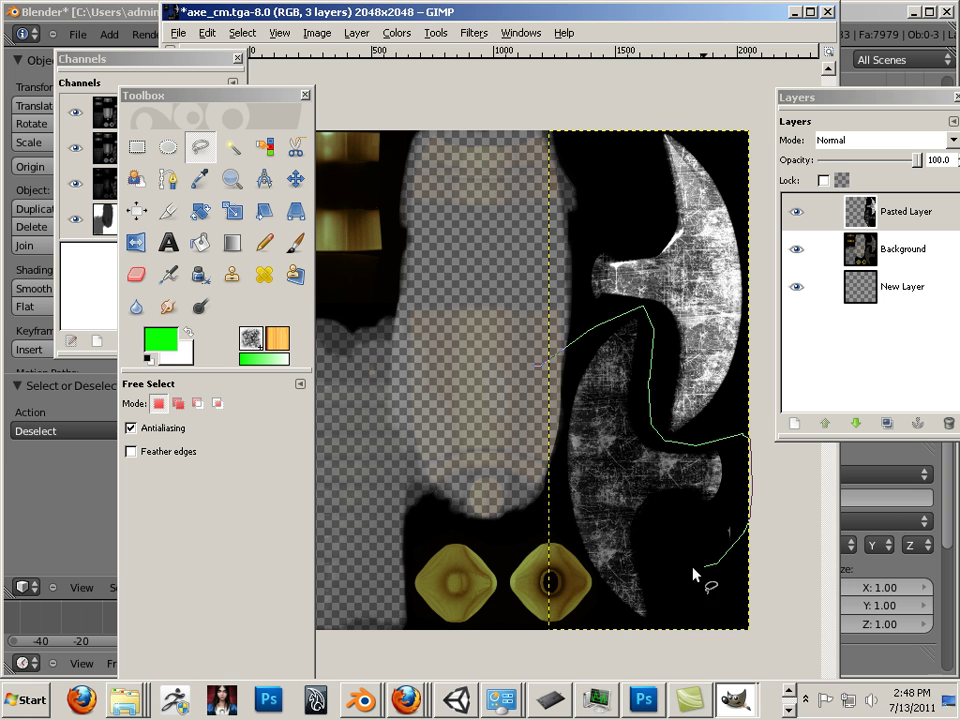
mouse_move(657, 637)
left_mouse_down()
mouse_move(591, 621)
mouse_move(574, 591)
mouse_move(553, 527)
mouse_move(542, 407)
mouse_move(553, 347)
left_mouse_up()
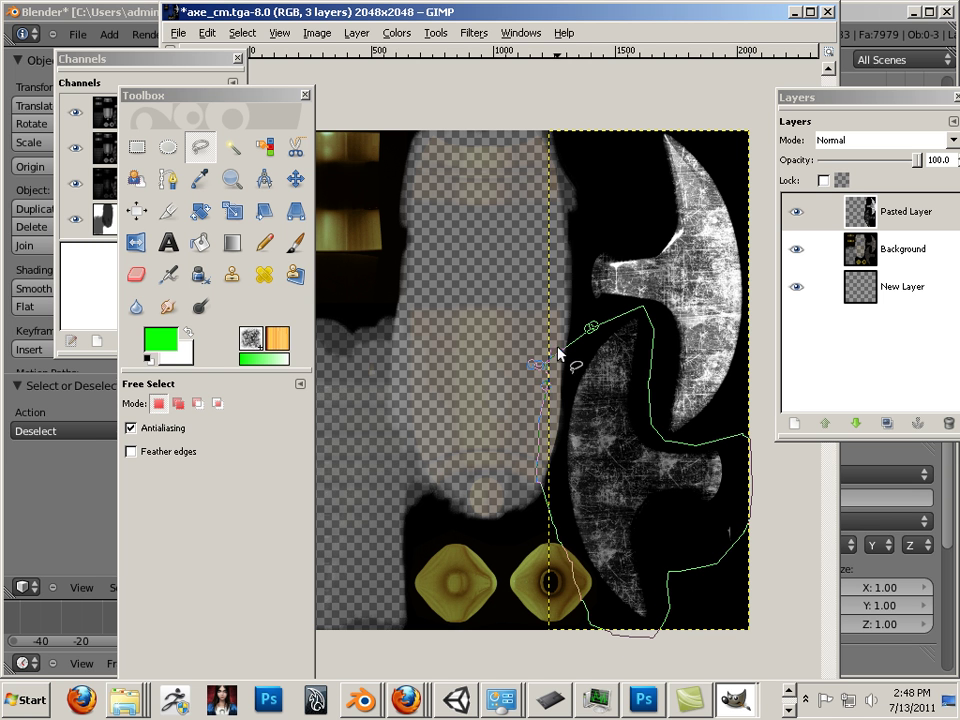
left_click(560, 350)
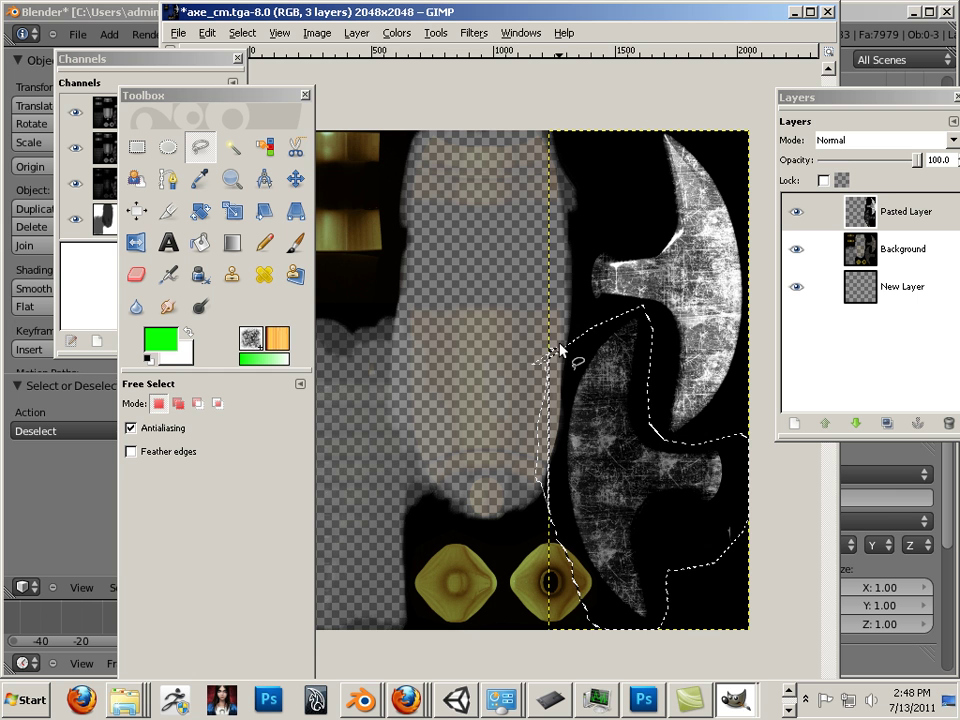
Step: Brighten the selected lower blade with Levels, using gamma 1.46 and input white 254
left_click(331, 35)
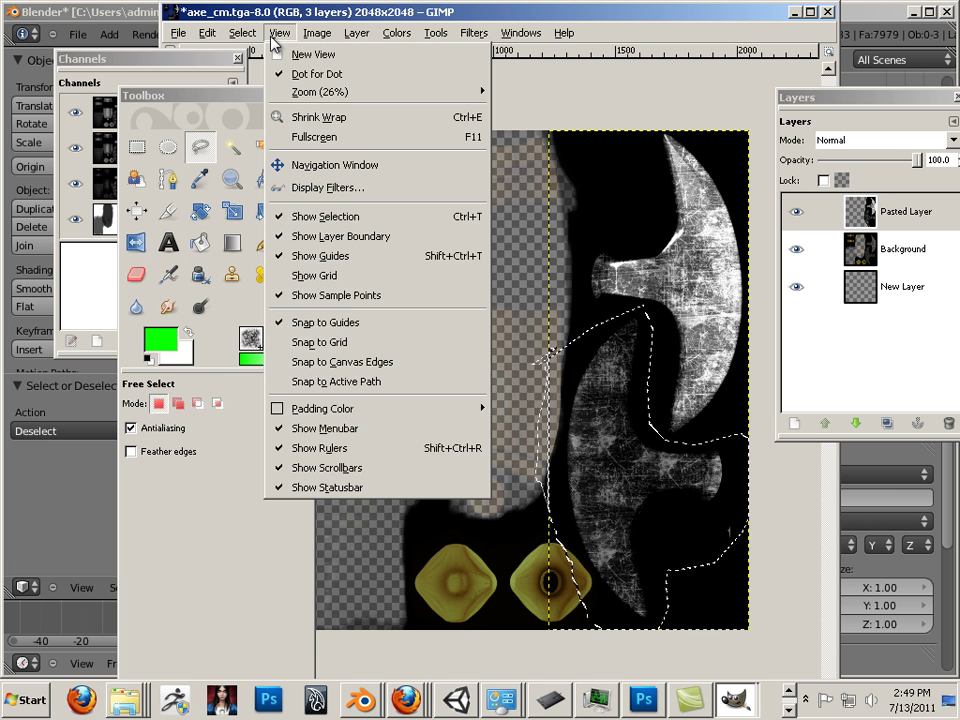
mouse_move(243, 35)
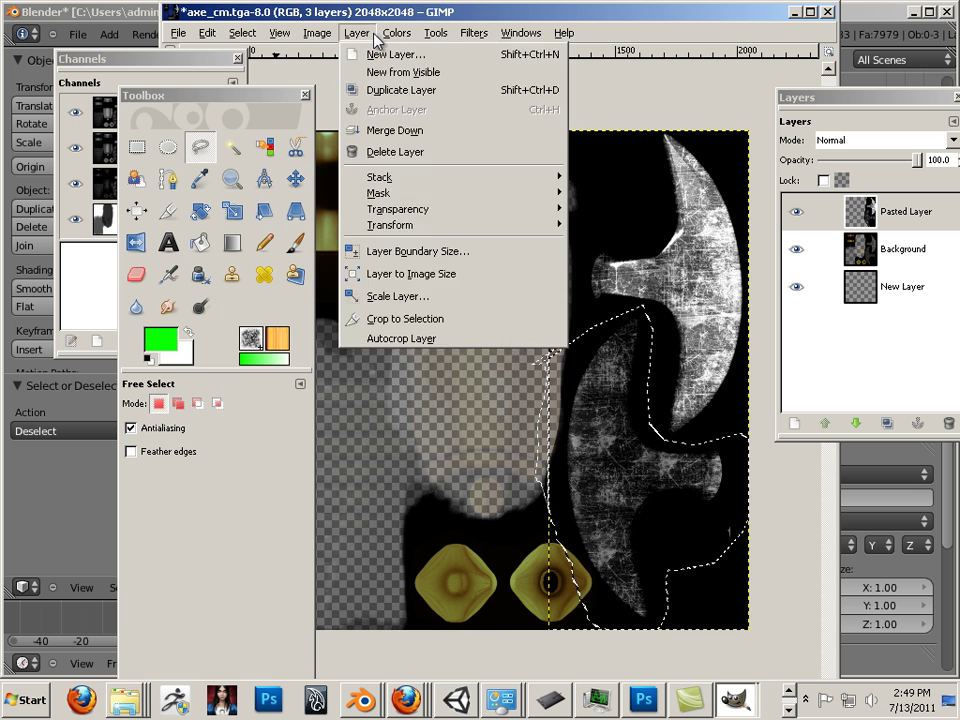
mouse_move(398, 38)
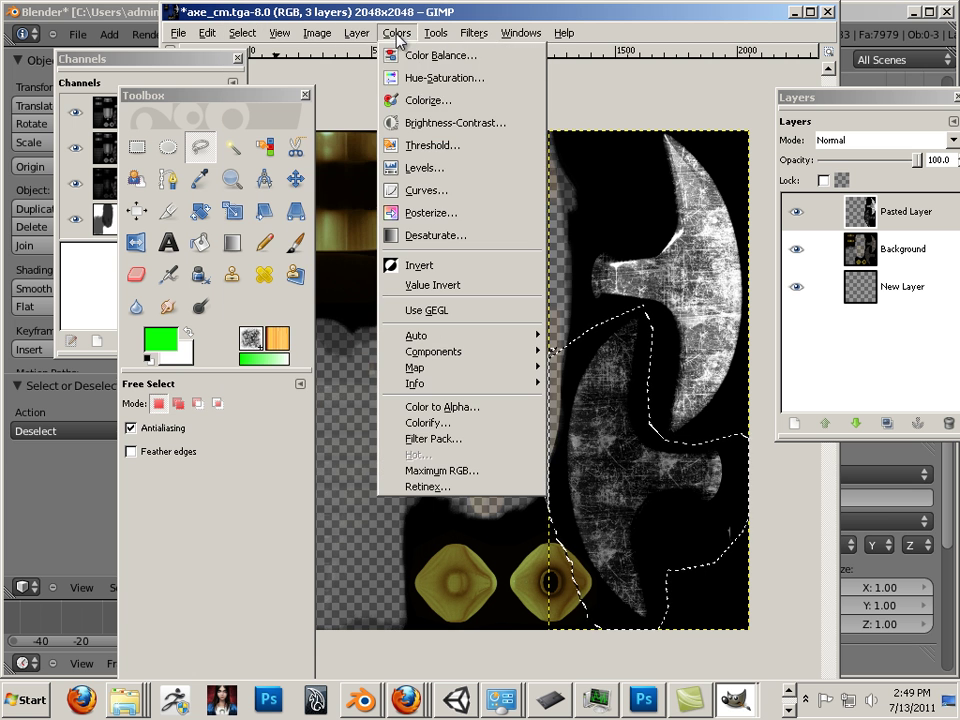
left_click(440, 177)
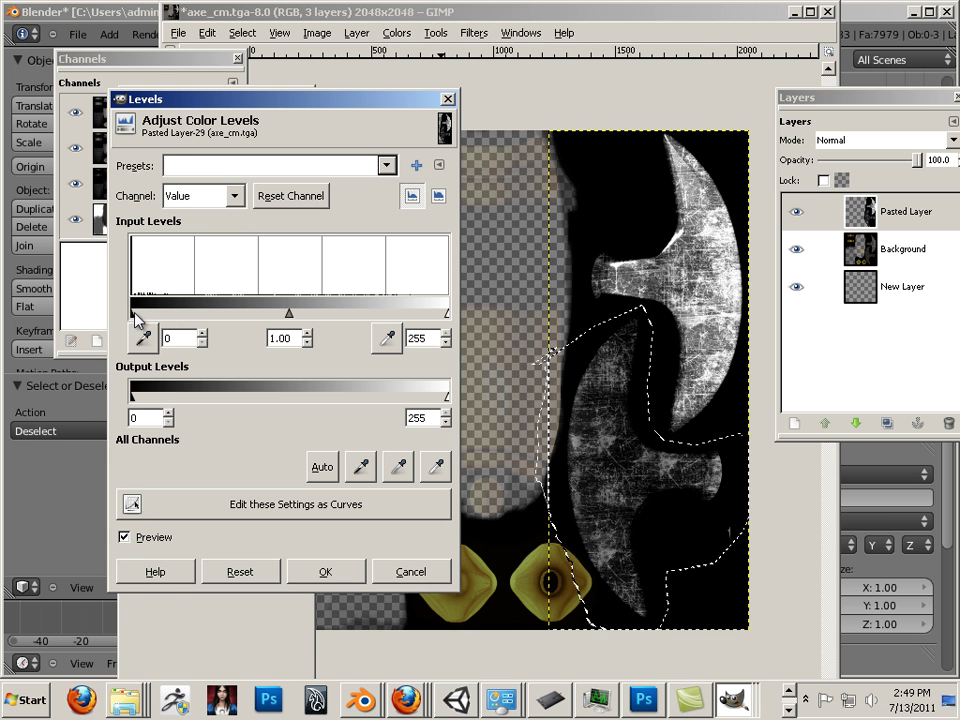
mouse_move(136, 314)
left_mouse_down()
mouse_move(161, 316)
mouse_move(132, 316)
left_mouse_up()
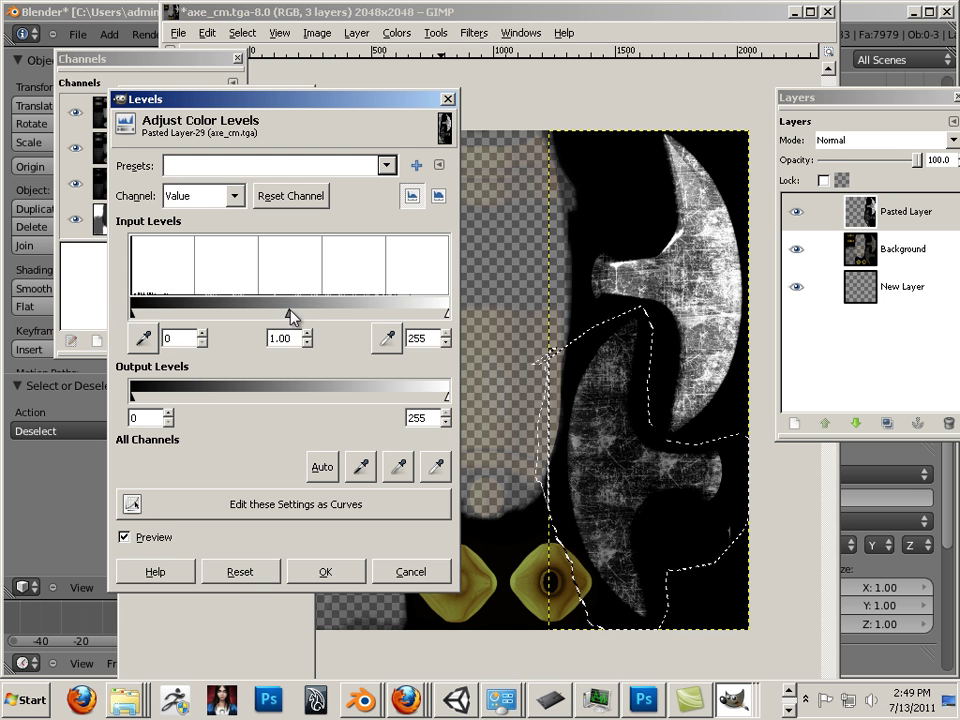
left_click_drag(289, 313, 227, 316)
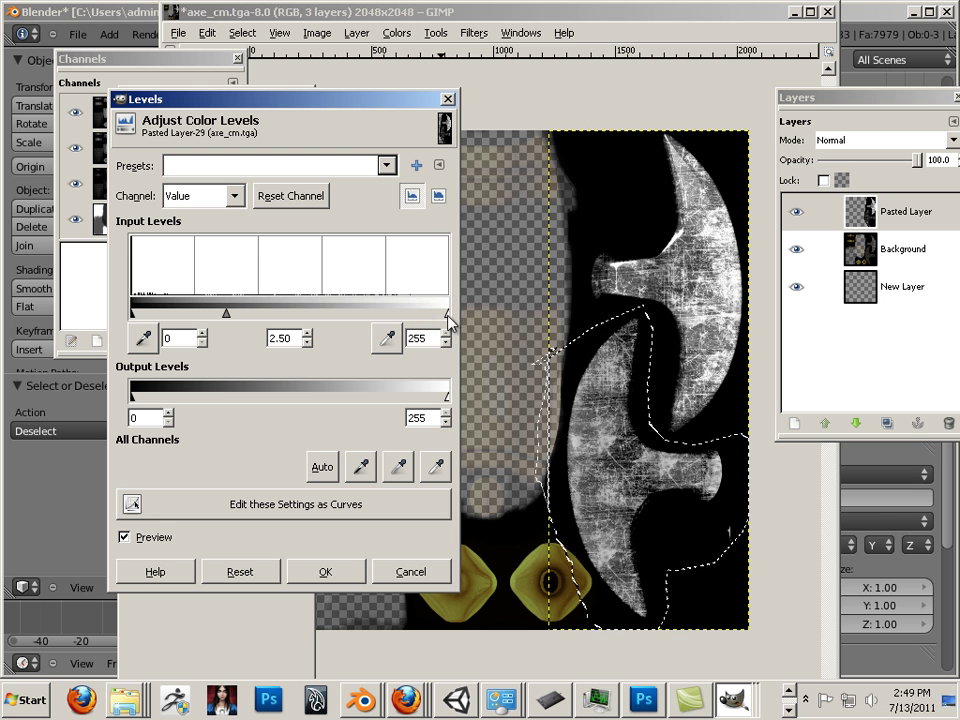
mouse_move(447, 315)
left_mouse_down()
mouse_move(422, 316)
mouse_move(447, 316)
left_mouse_up()
left_click_drag(227, 316, 265, 313)
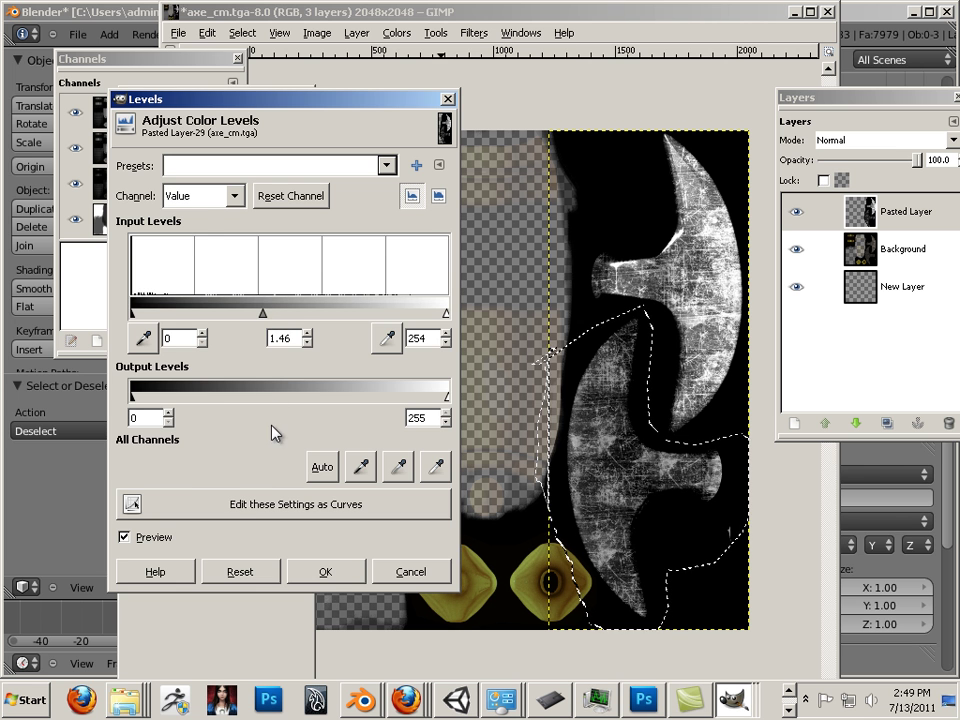
key("Return")
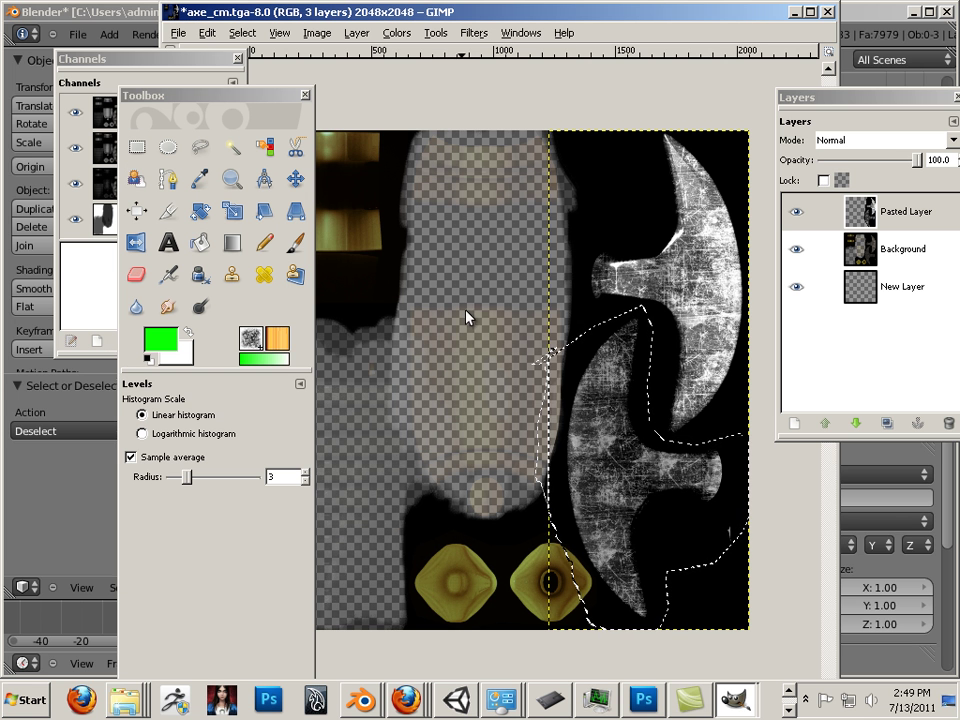
Step: Clear the selection around the lower blade and bring the Channels dialog in front of the Toolbox
left_click(242, 33)
left_click(240, 76)
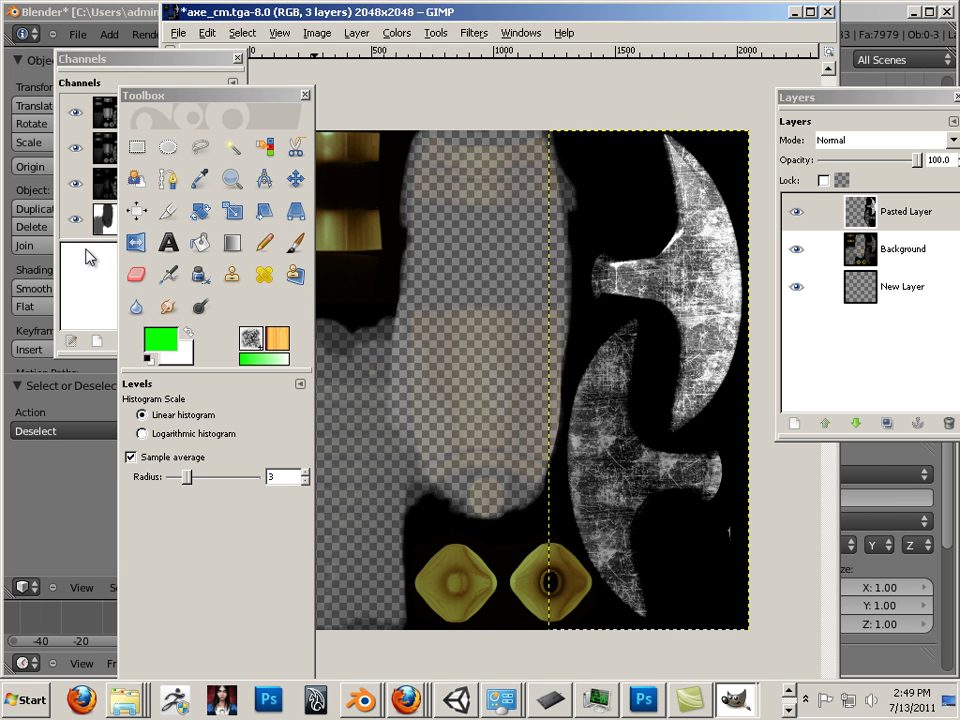
left_click(126, 65)
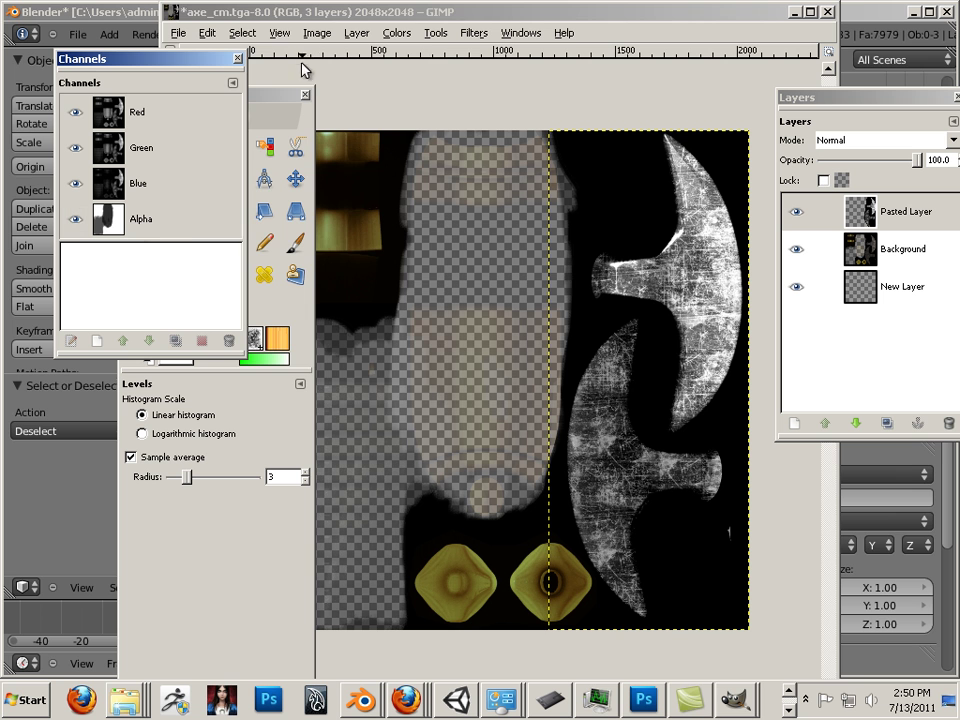
Step: Select the black areas on the pasted blade layer with Select by Color
left_click(244, 34)
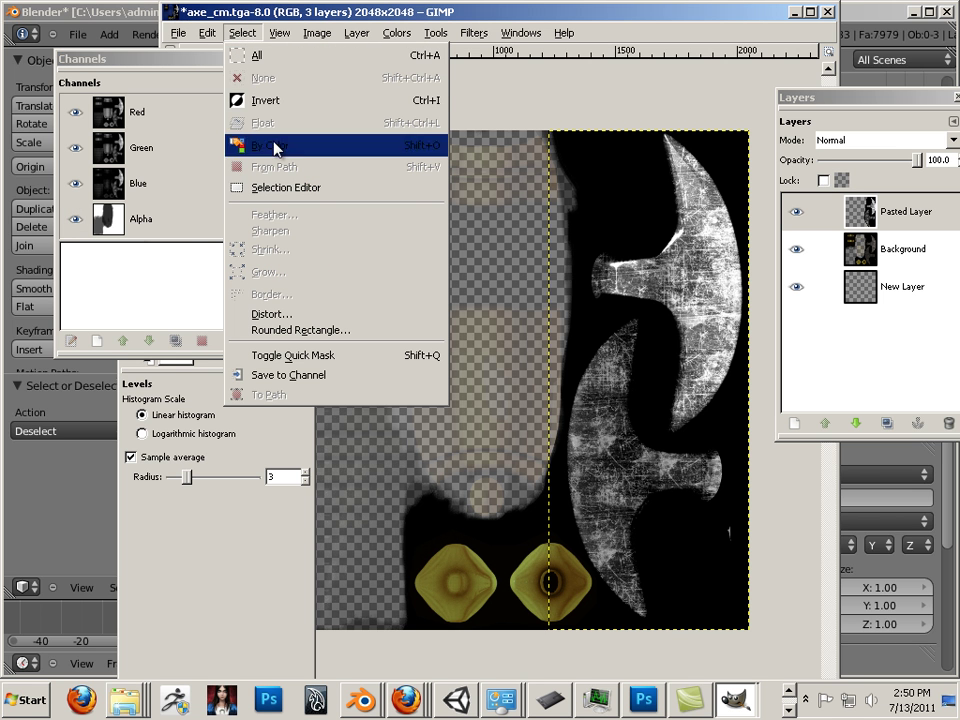
left_click(279, 144)
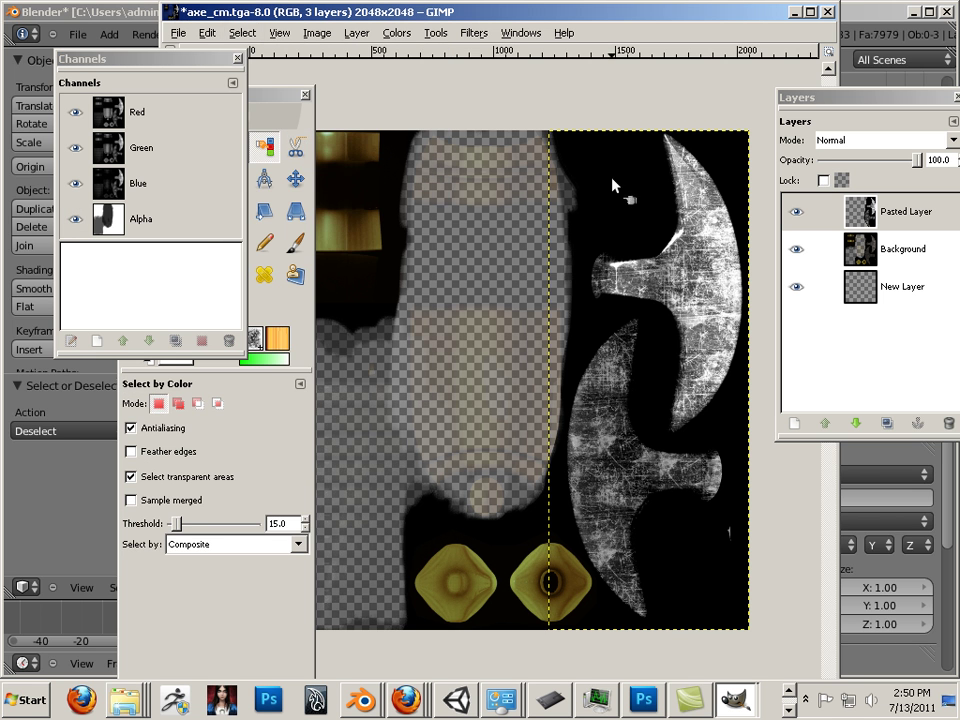
left_click(617, 199)
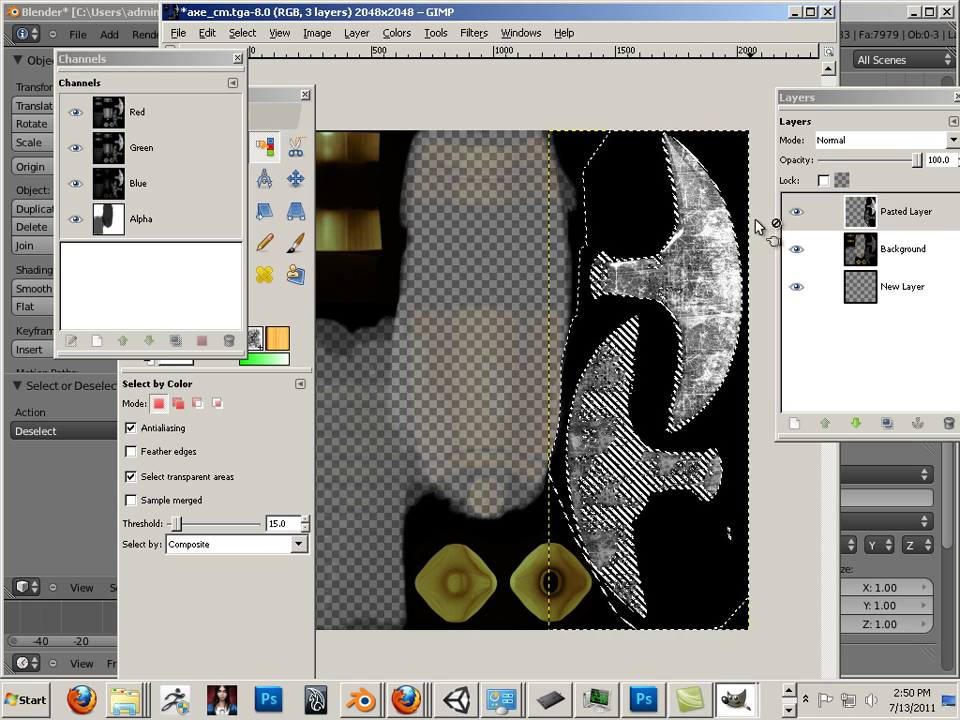
Step: Make the Background layer active and hide the pasted blade layer, keeping the color-based selection
left_click(870, 259)
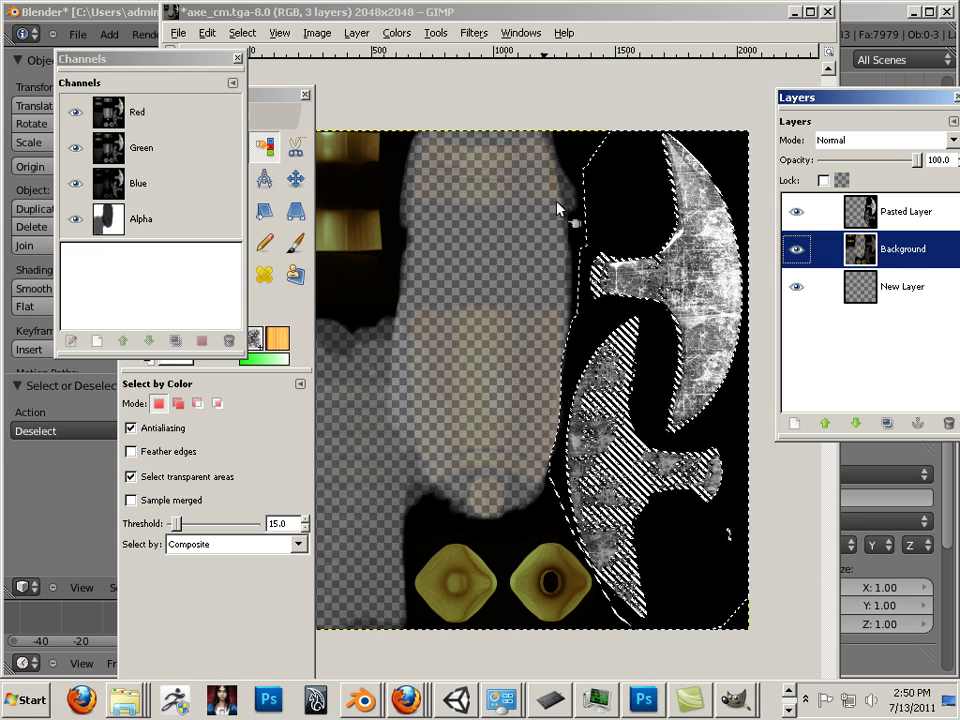
left_click(796, 212)
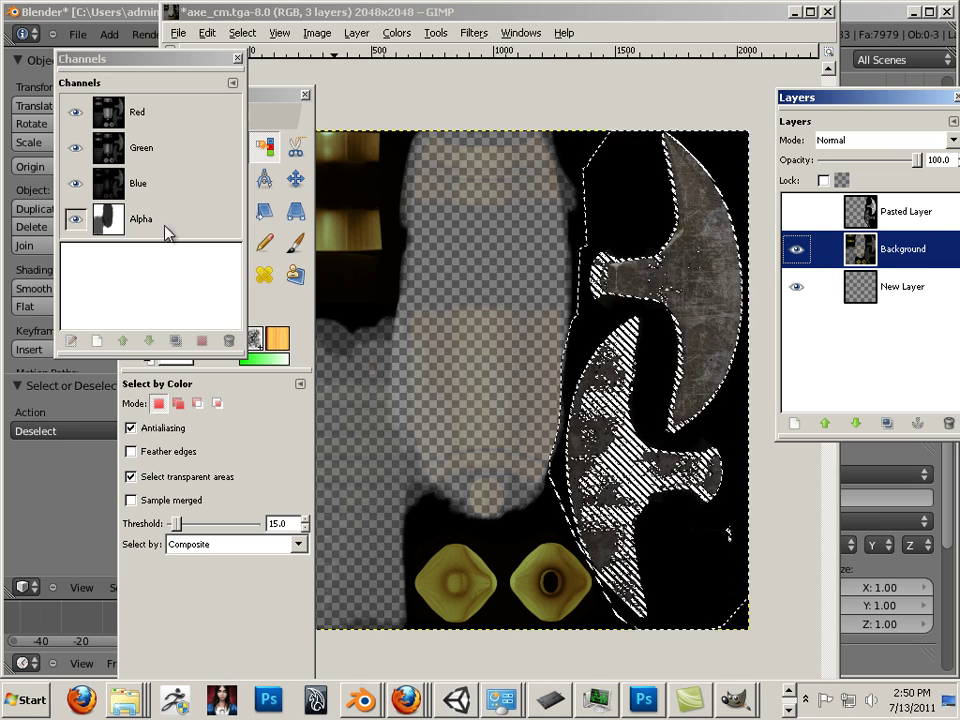
Step: Erase the color-selected areas around the blades from the Background layer to transparency and clear the selection
key("Delete")
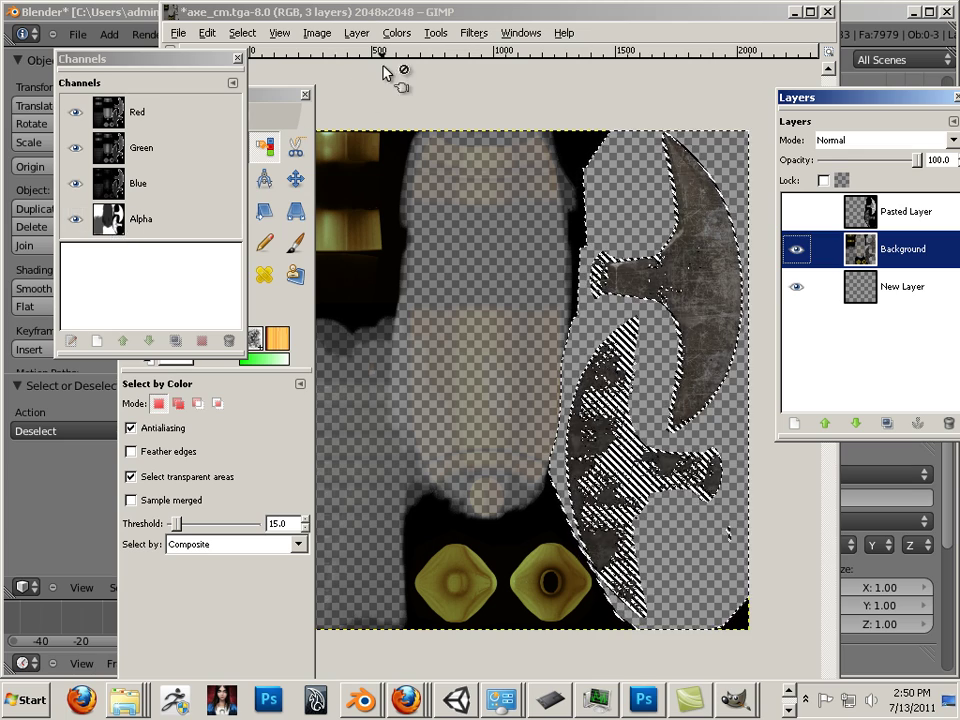
left_click(240, 34)
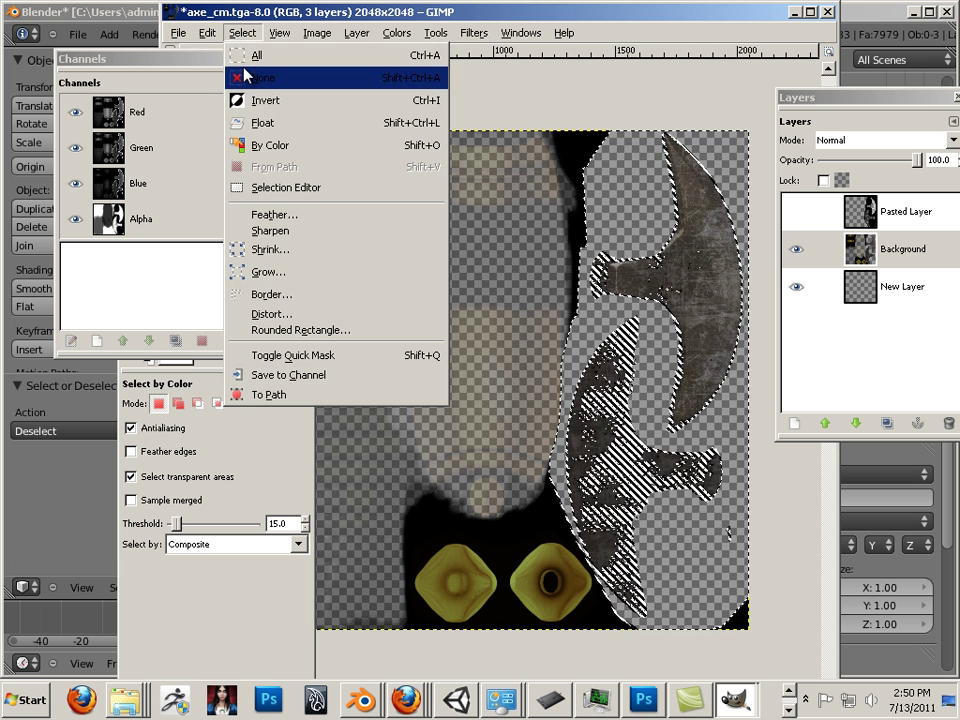
left_click(245, 76)
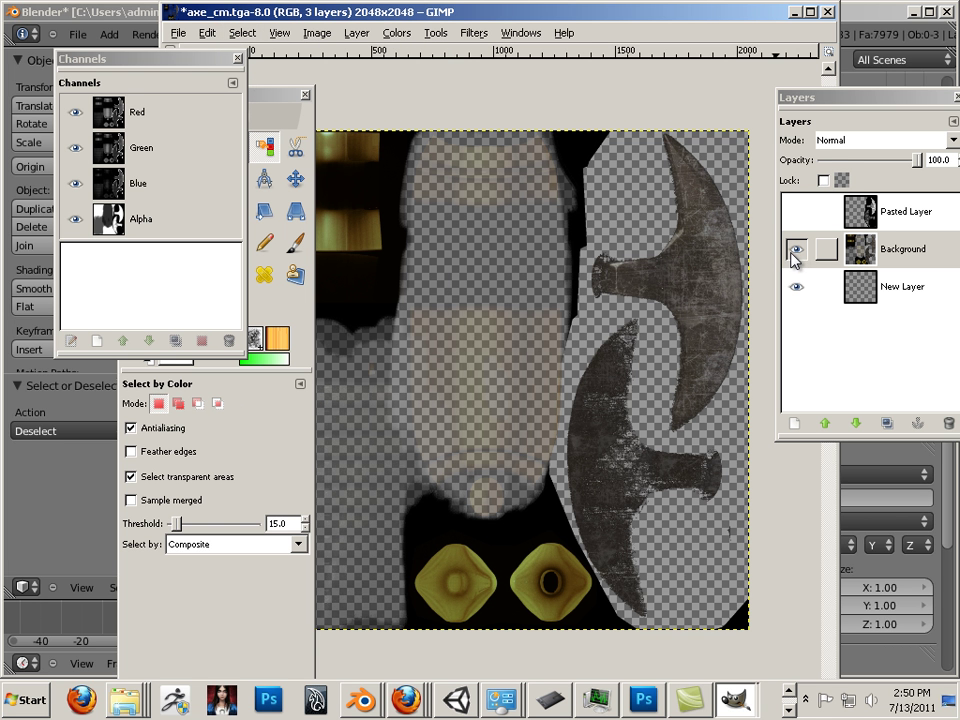
Step: Delete the pasted blade layer and the empty New Layer, leaving only the Background layer
left_click(887, 220)
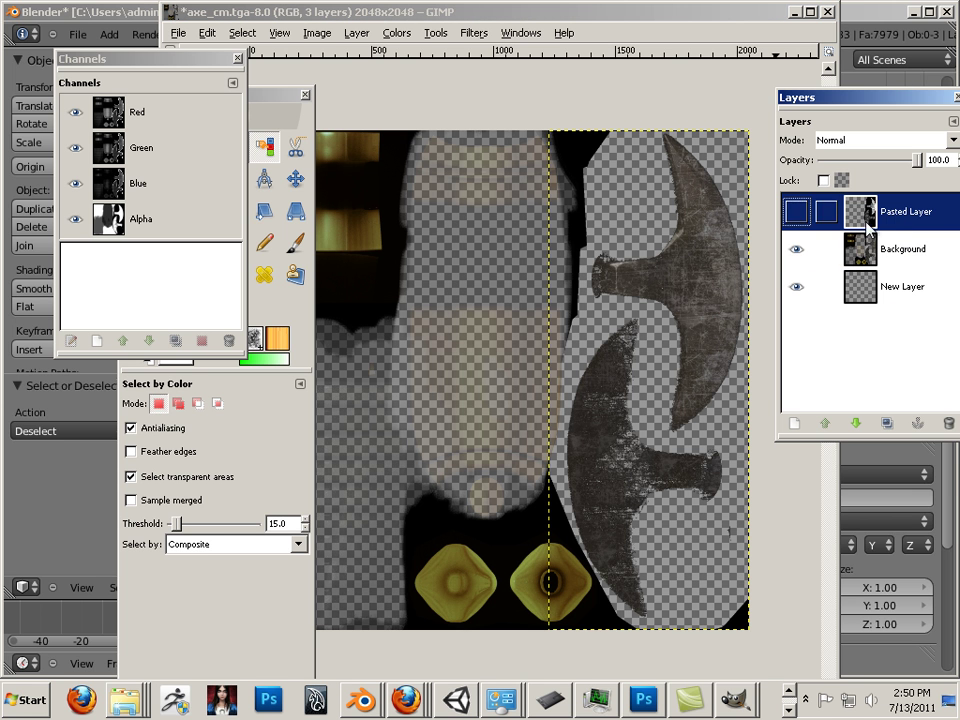
left_click_drag(860, 211, 947, 424)
left_click(881, 259)
left_click_drag(875, 258, 943, 423)
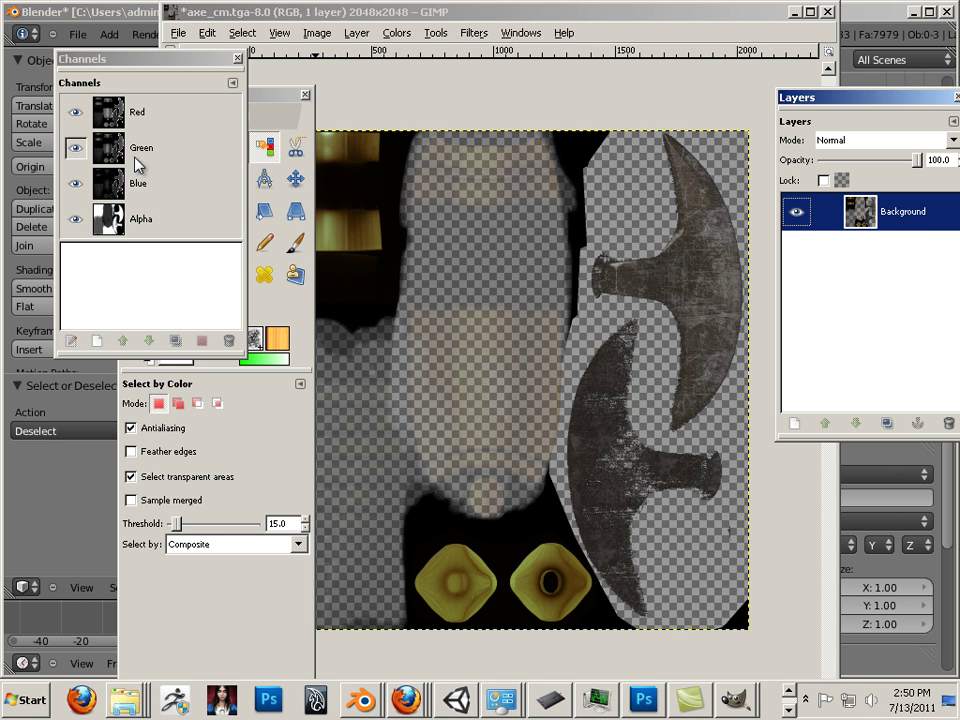
Step: Save the image as a new Targa file named axe_cm2.tga in the axe_temp folder
left_click(88, 100)
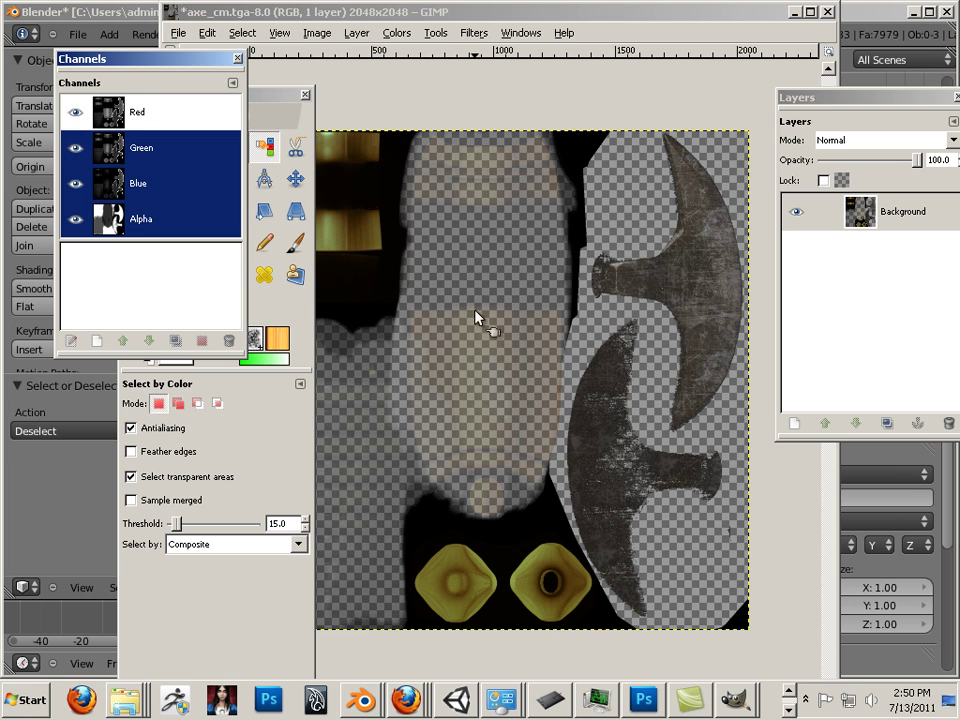
left_click(177, 34)
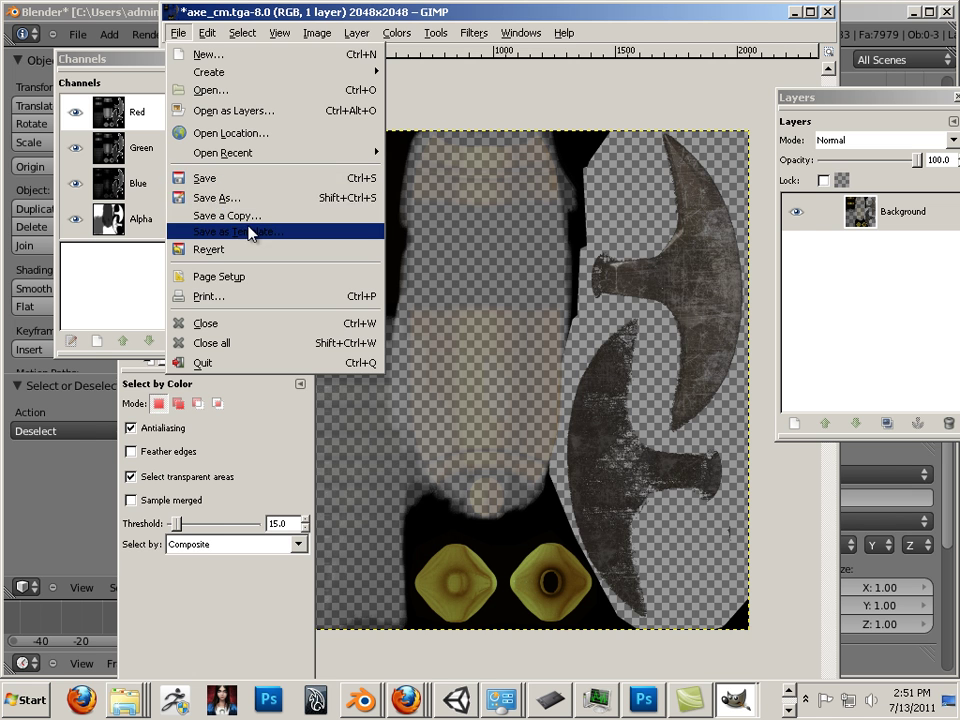
left_click(216, 197)
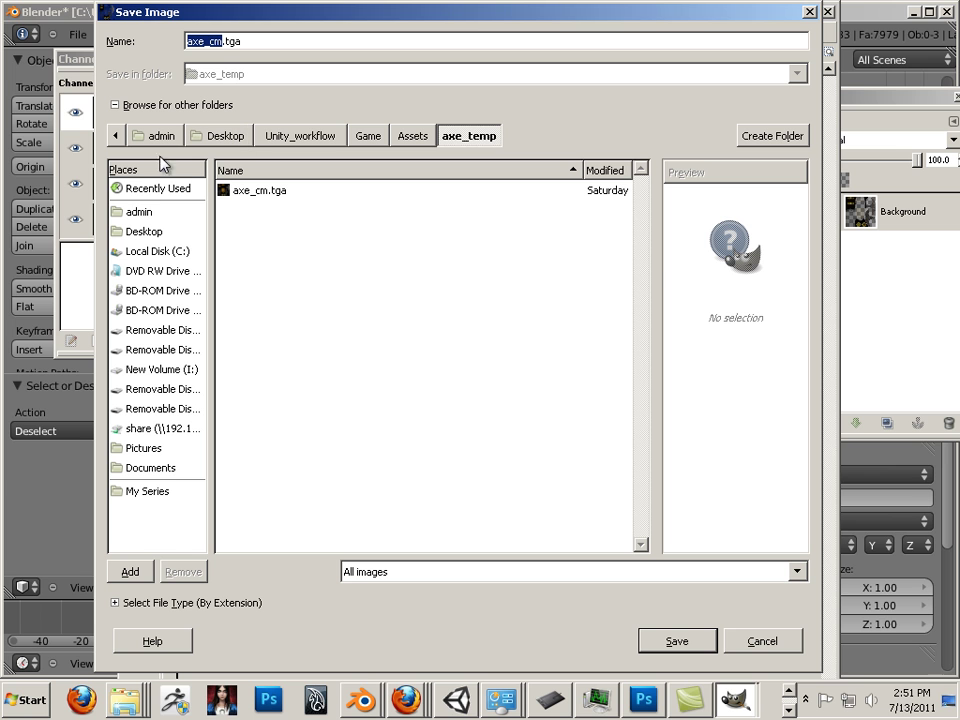
left_click(221, 44)
type("2")
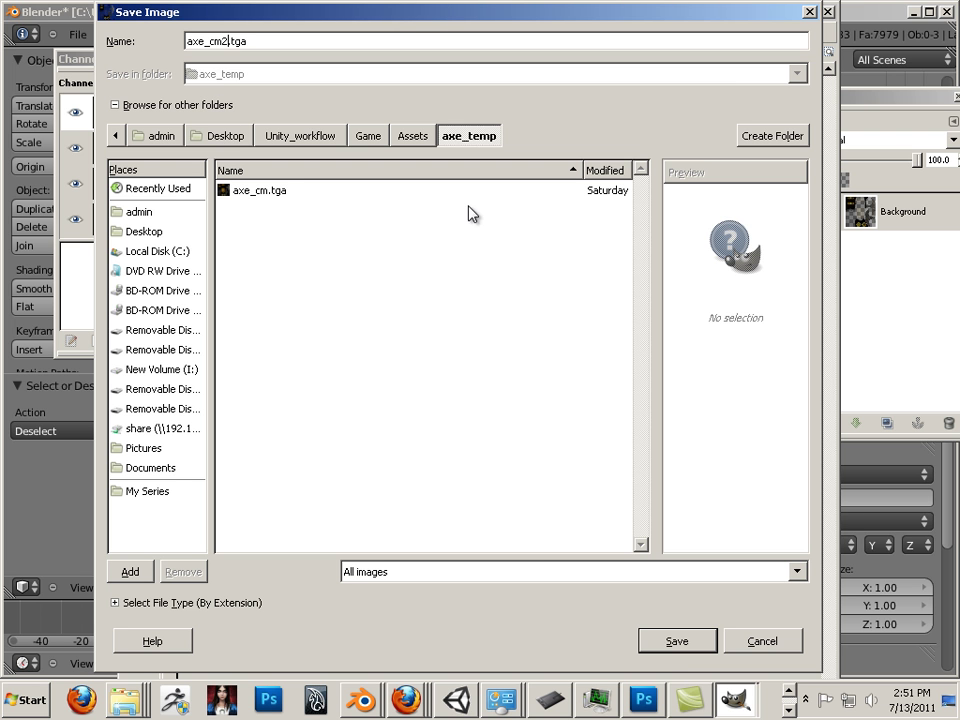
left_click(677, 642)
left_click(130, 148)
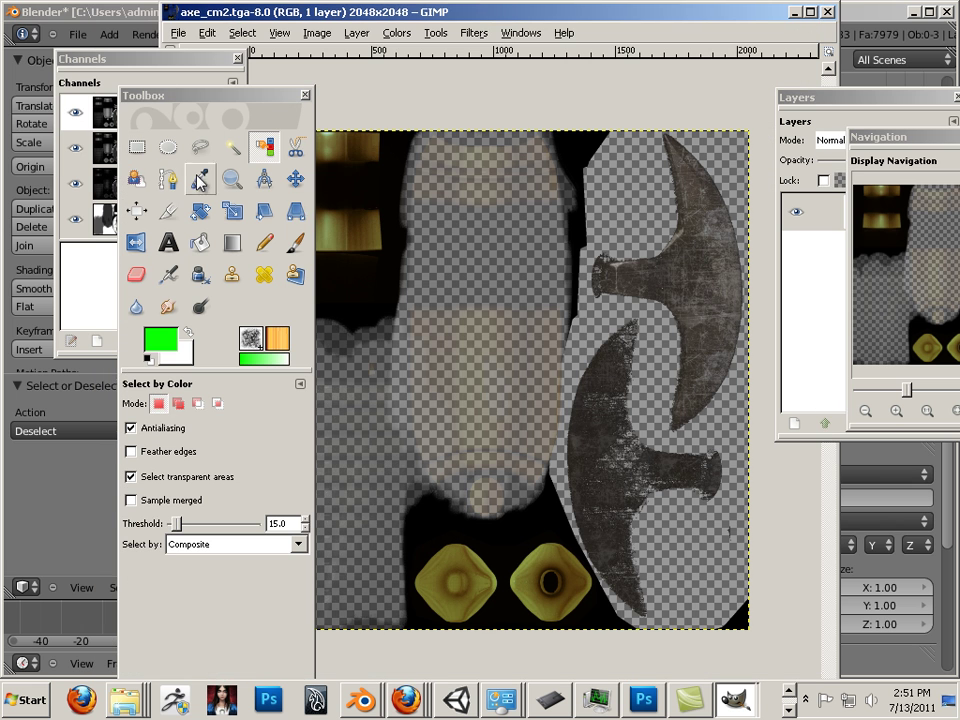
Step: Switch to Blender and export the axe mesh as Wavefront OBJ over the existing axe.obj in the axe_temp folder
left_click(456, 700)
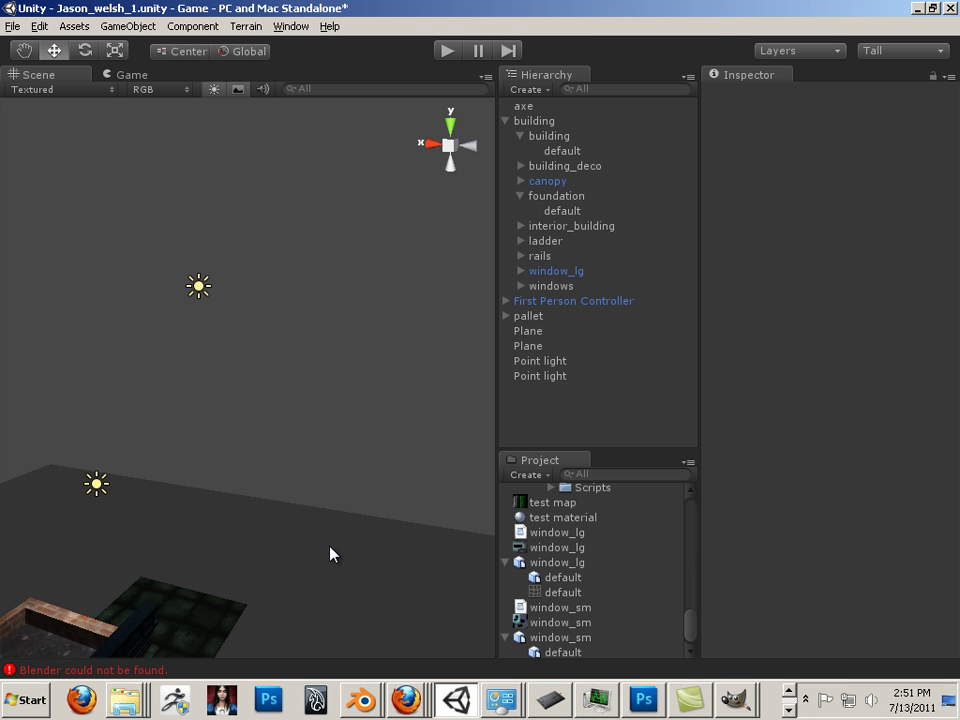
left_click(370, 700)
left_click(330, 660)
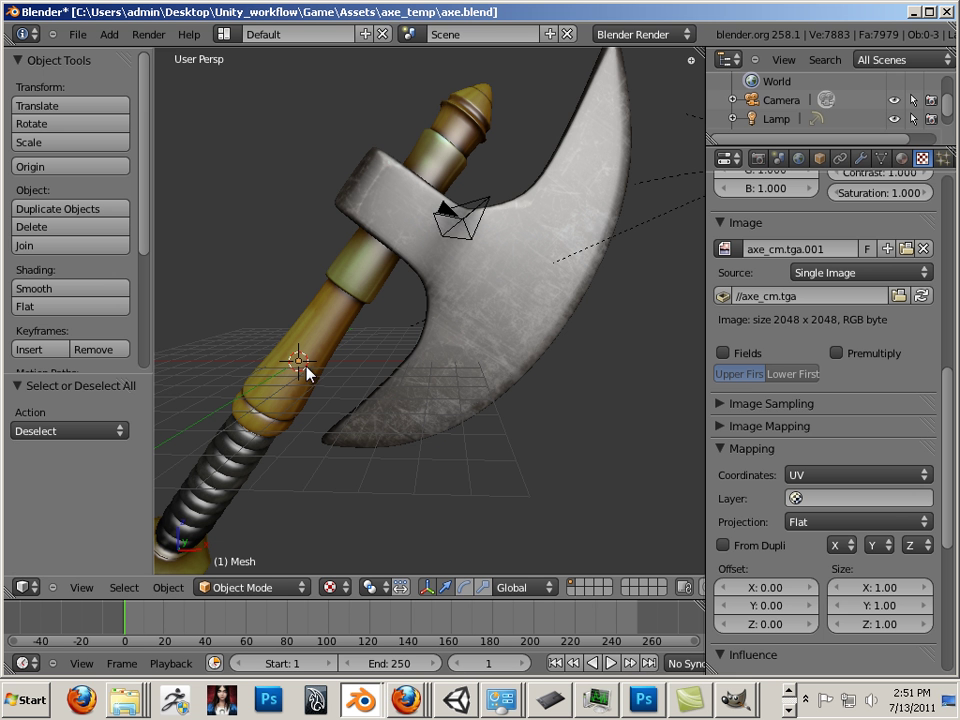
right_click(392, 243)
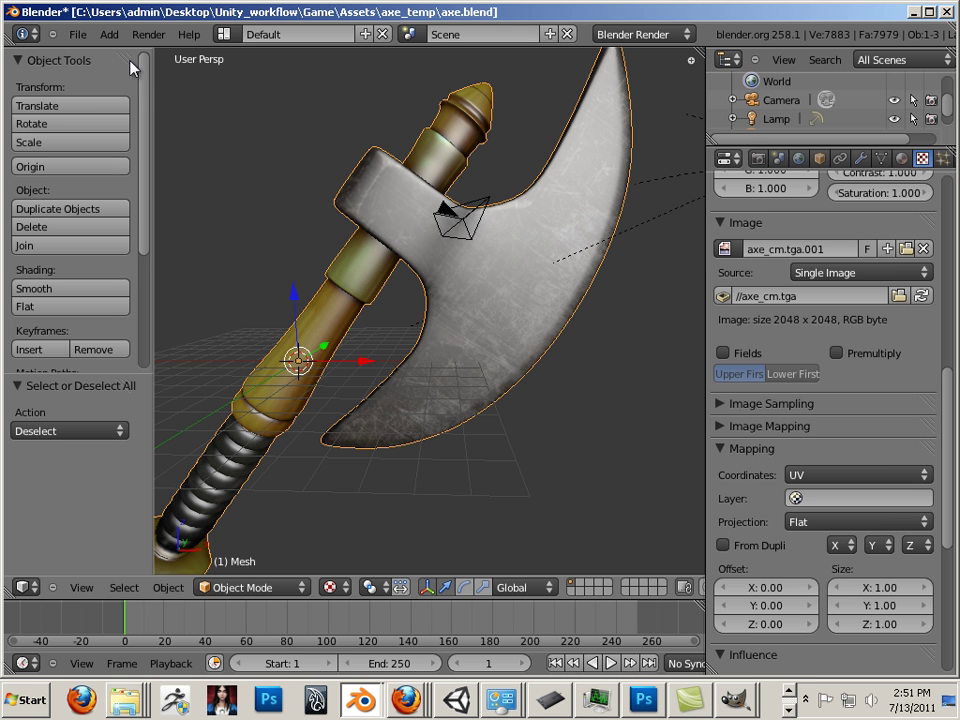
left_click(77, 34)
mouse_move(117, 347)
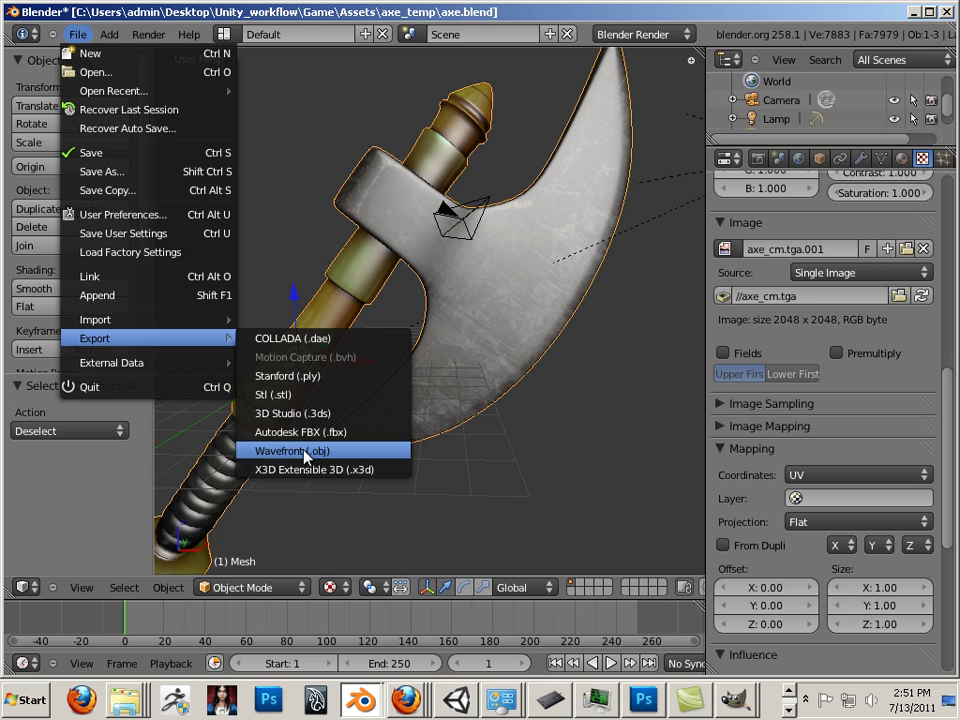
left_click(292, 450)
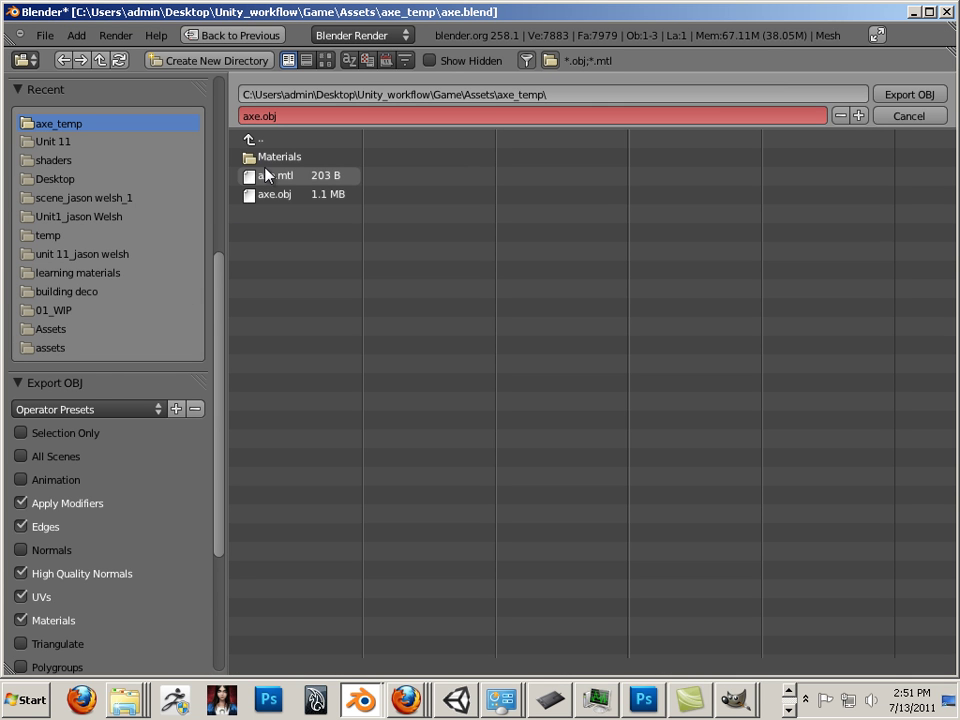
left_click(305, 195)
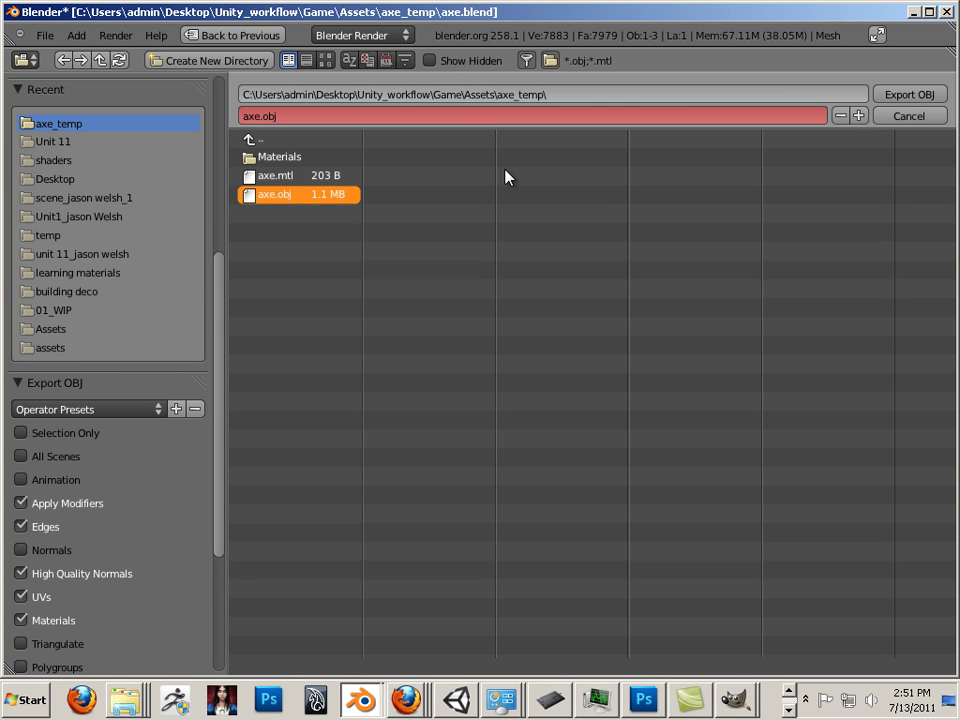
key("Return")
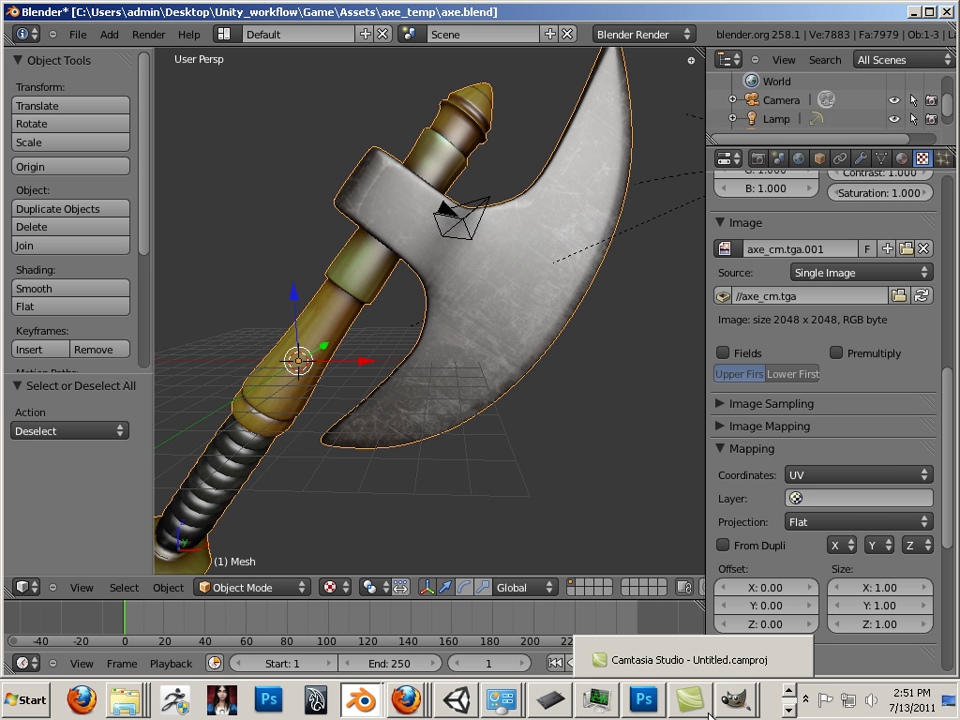
Step: Switch to Unity and place the axe model from the axe_temp project folder into the scene
left_click(458, 699)
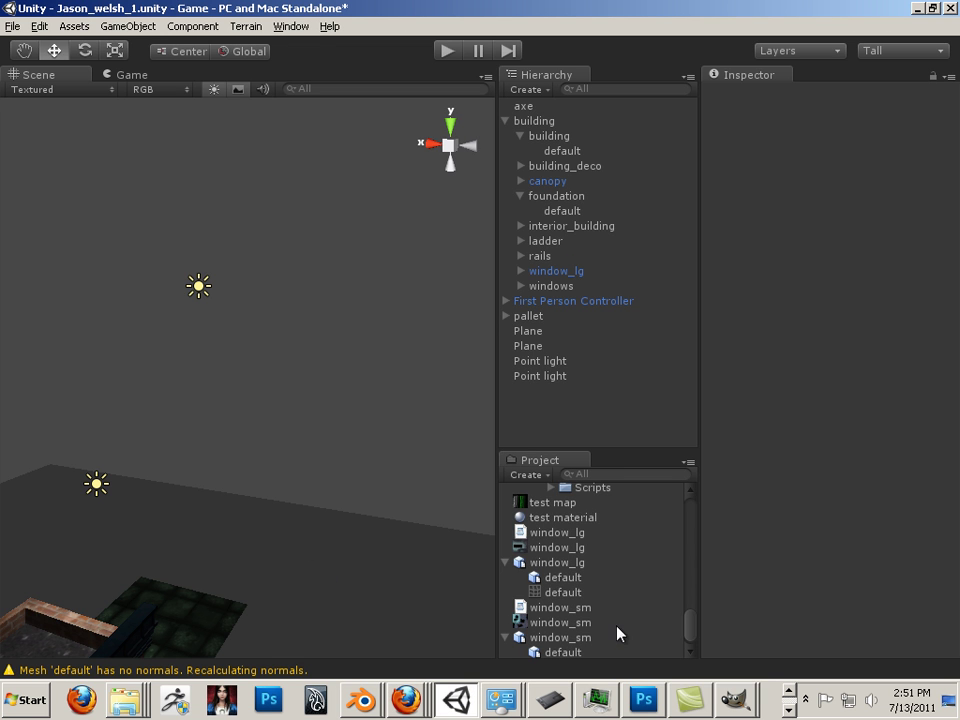
left_click_drag(688, 630, 677, 506)
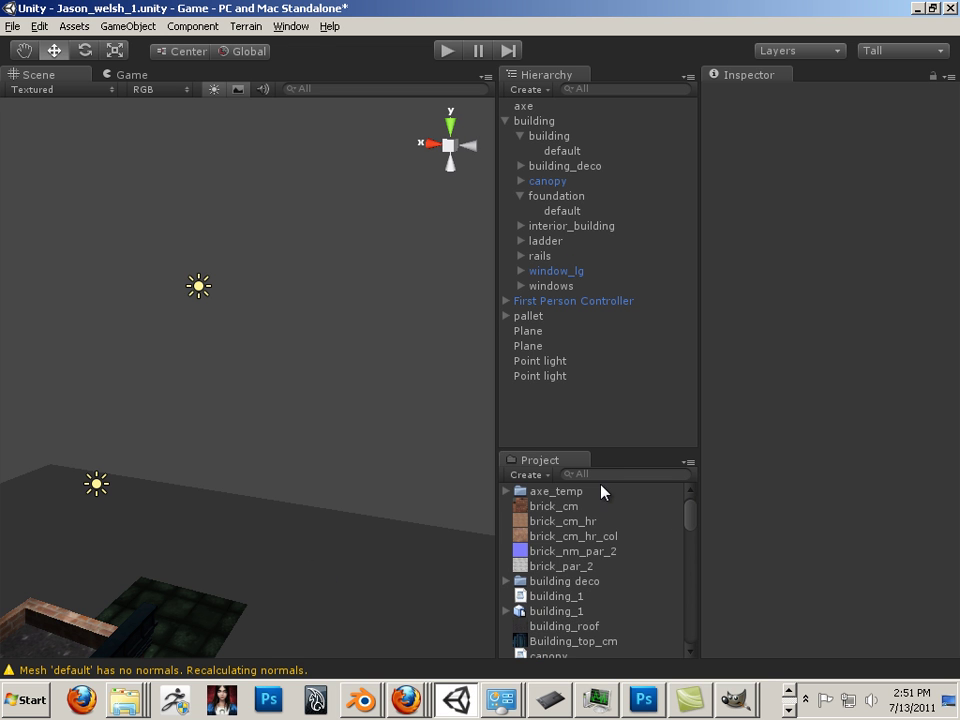
left_click(575, 494)
left_click(506, 491)
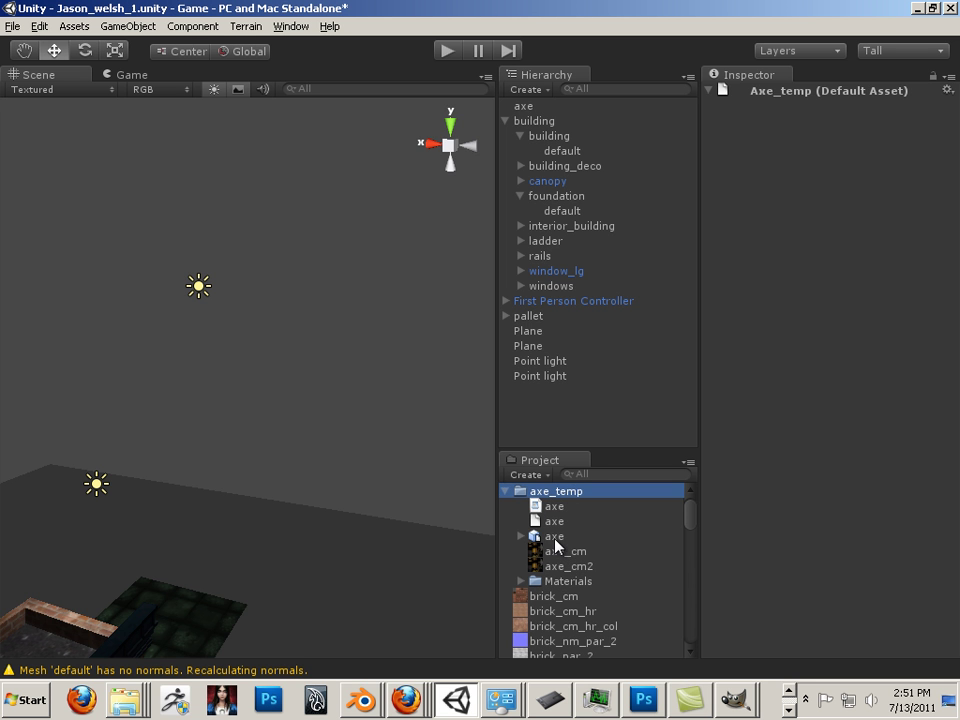
left_click_drag(553, 536, 185, 438)
Step: Scale the placed axe uniformly to about 0.34
scroll(281, 418, "down", 5)
left_click_drag(232, 350, 236, 275)
left_click_drag(190, 330, 138, 338)
left_click_drag(140, 365, 430, 446)
left_click(240, 422)
left_click_drag(317, 471, 275, 285)
left_click(275, 285)
left_click(115, 51)
left_click_drag(222, 388, 363, 440)
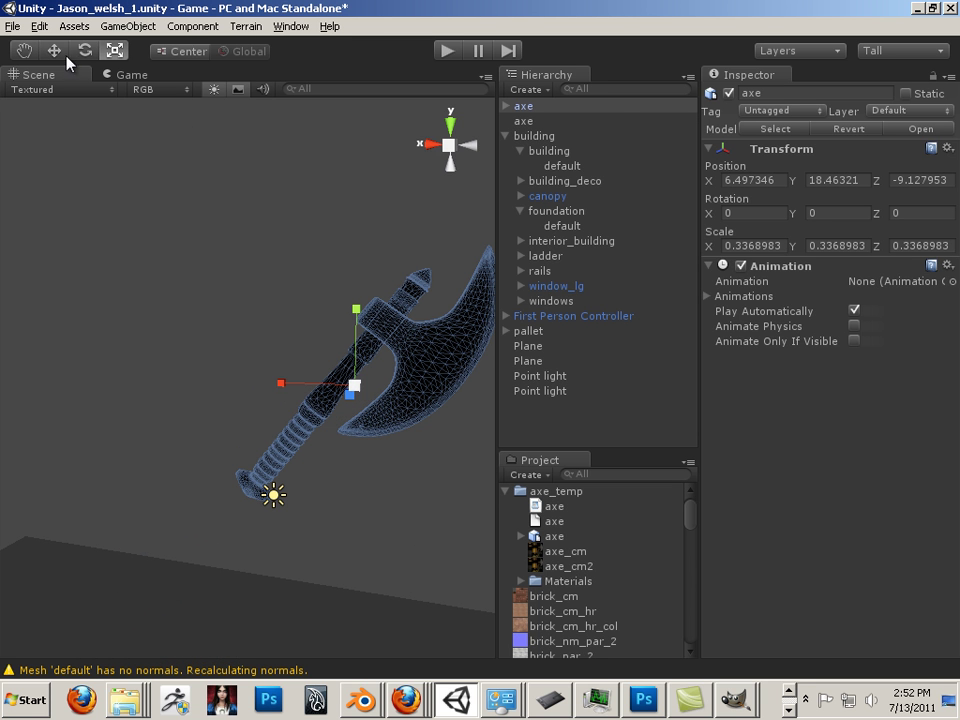
Step: Move the axe to about X 8.22, Y 16.31 and select its default mesh
left_click(58, 51)
left_click_drag(358, 354, 225, 443)
left_click(363, 444)
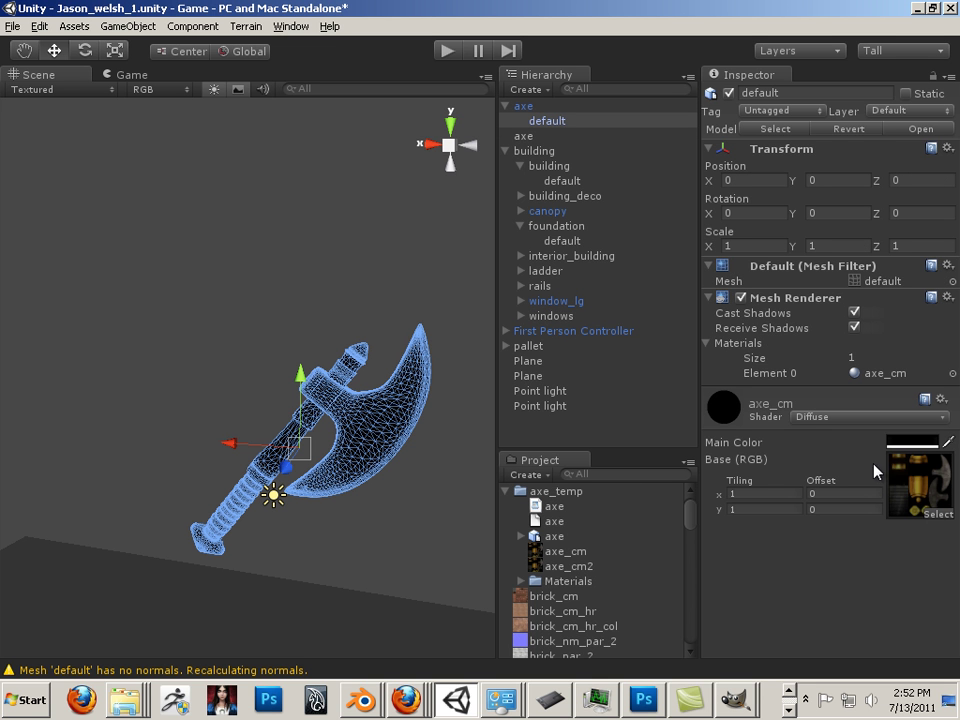
Step: Move the point light nearest the axe along Z to about -7.12
left_click_drag(431, 436, 170, 407)
left_click(141, 407)
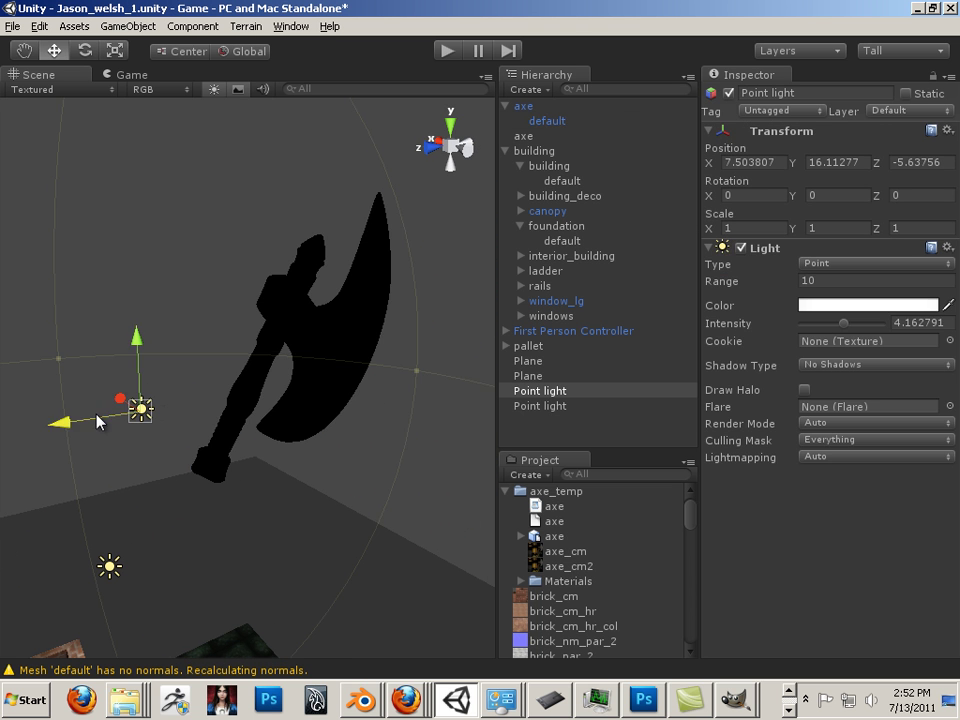
left_click_drag(96, 420, 267, 397)
left_click(145, 432)
left_click(177, 410)
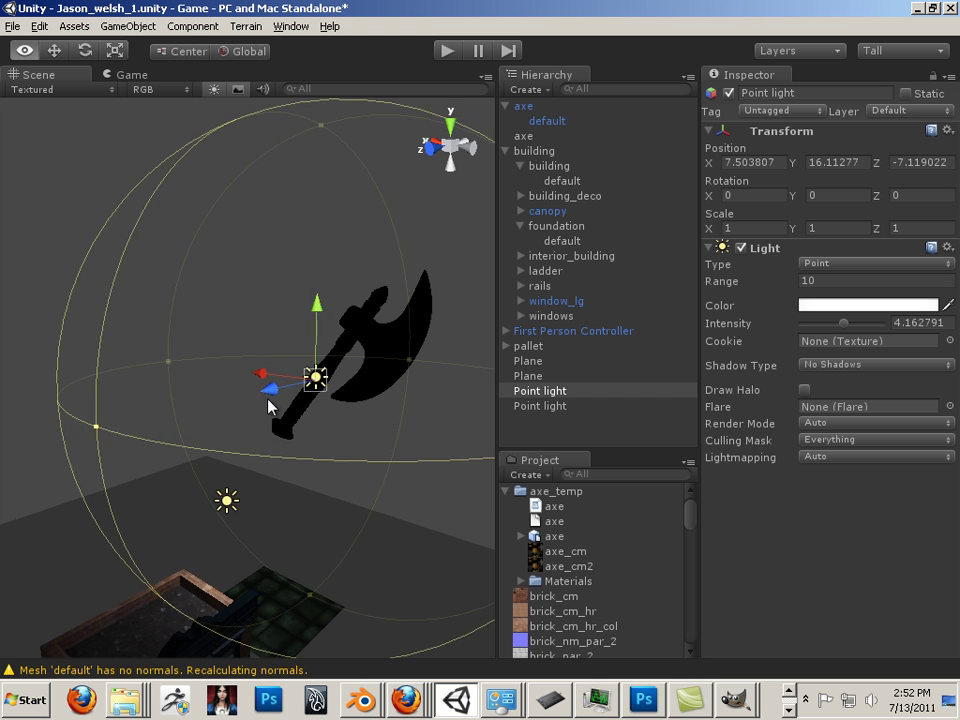
Step: Move the other point light up and across to the axe blade, at about X 2.74, Y 18.17
left_click(225, 503)
left_click_drag(229, 453, 246, 279)
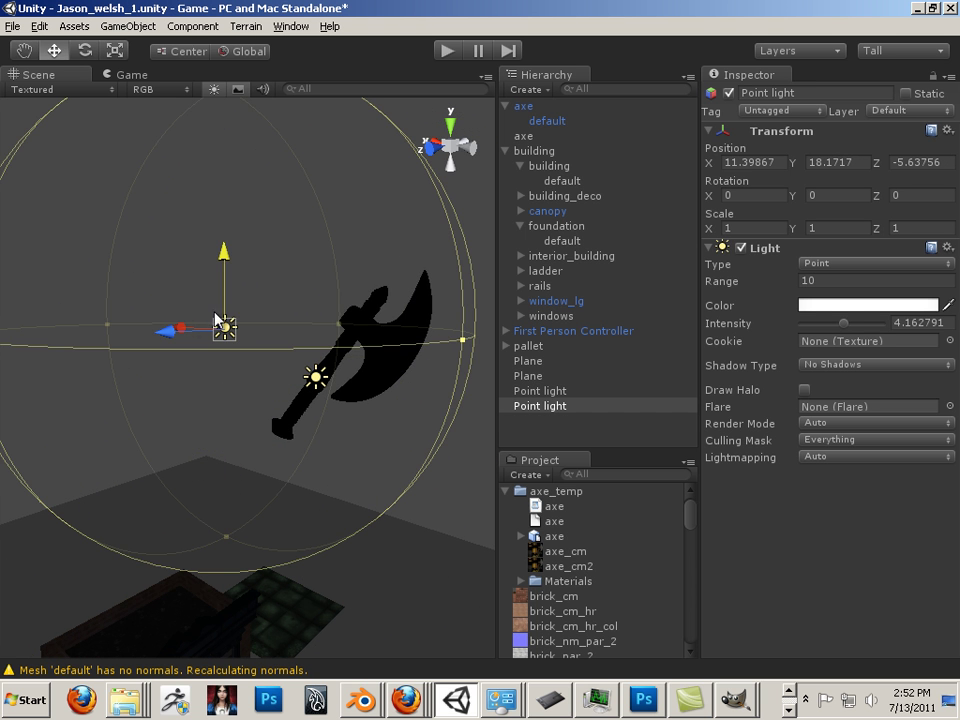
left_click_drag(193, 369, 390, 440)
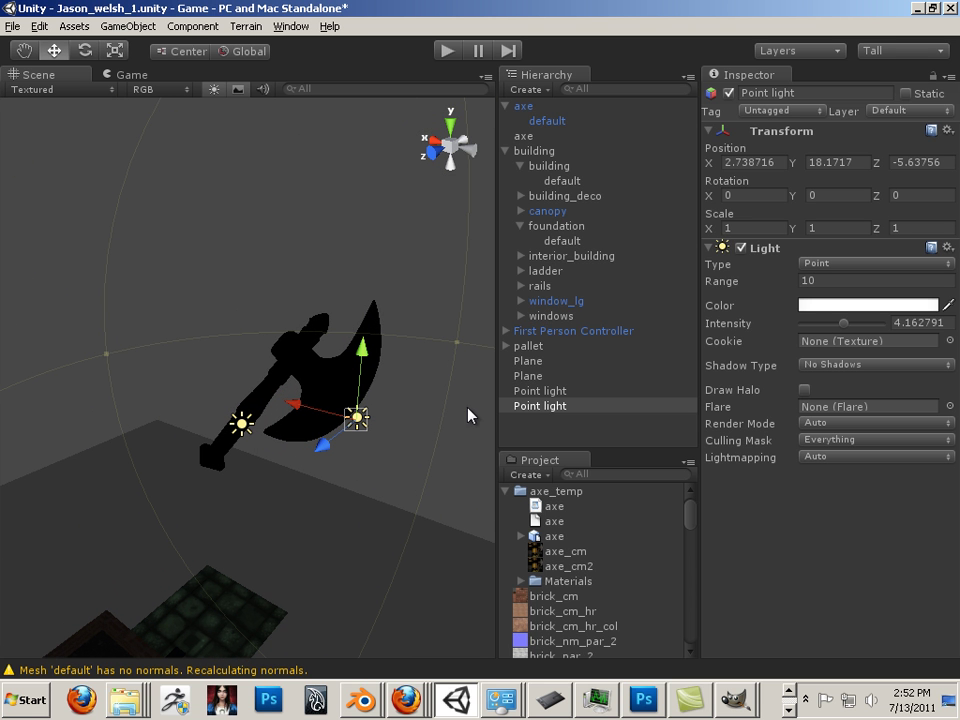
Step: Add a directional light to the scene and rotate it to illuminate the axe
left_click(130, 26)
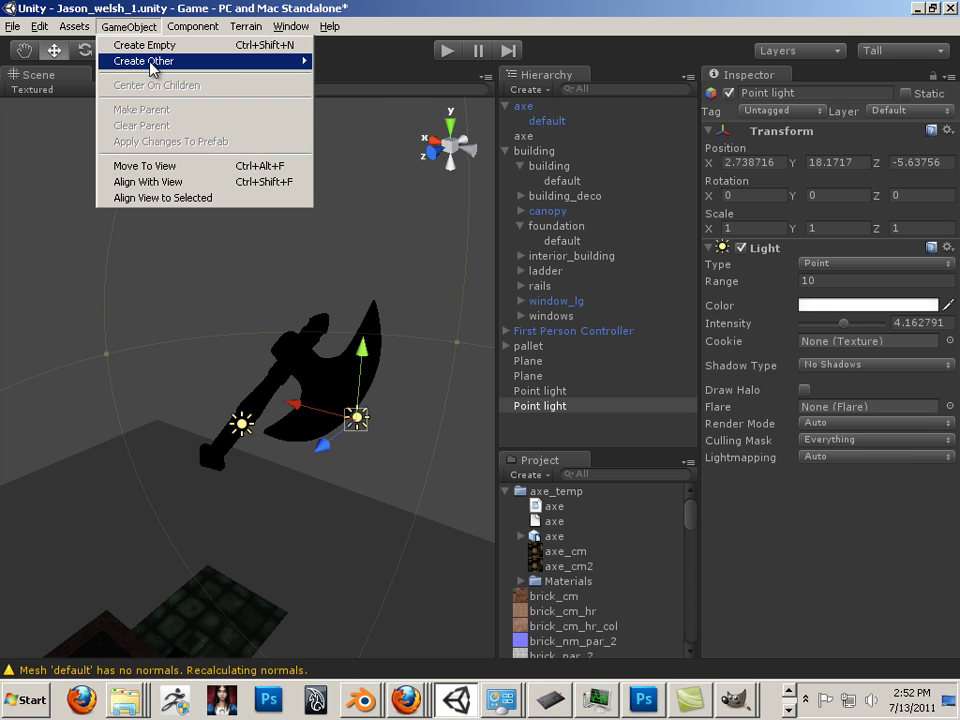
mouse_move(120, 60)
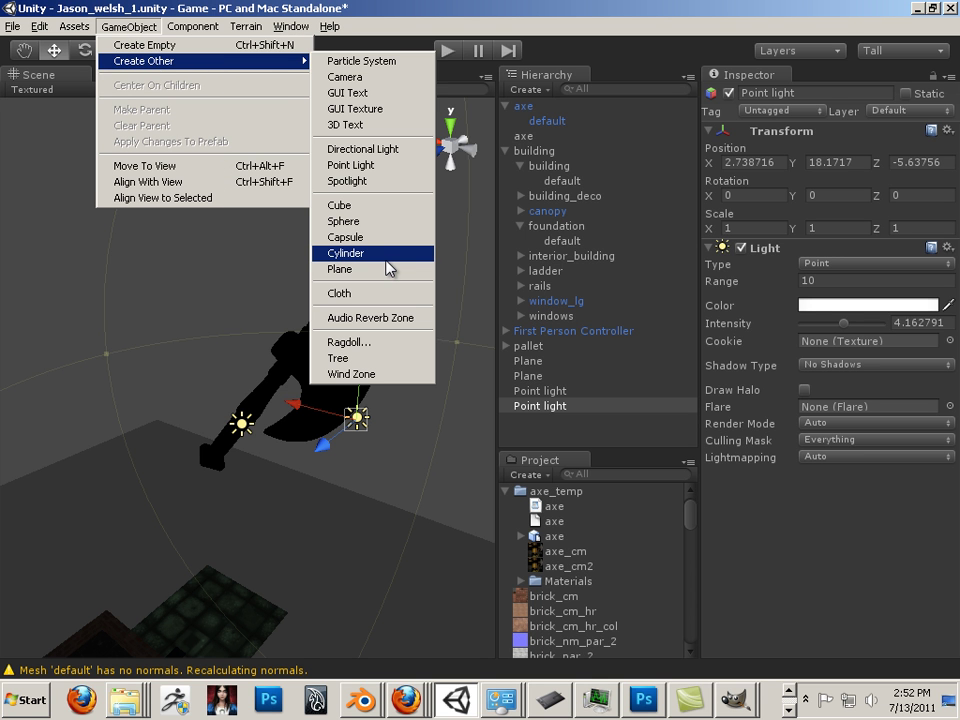
left_click(362, 149)
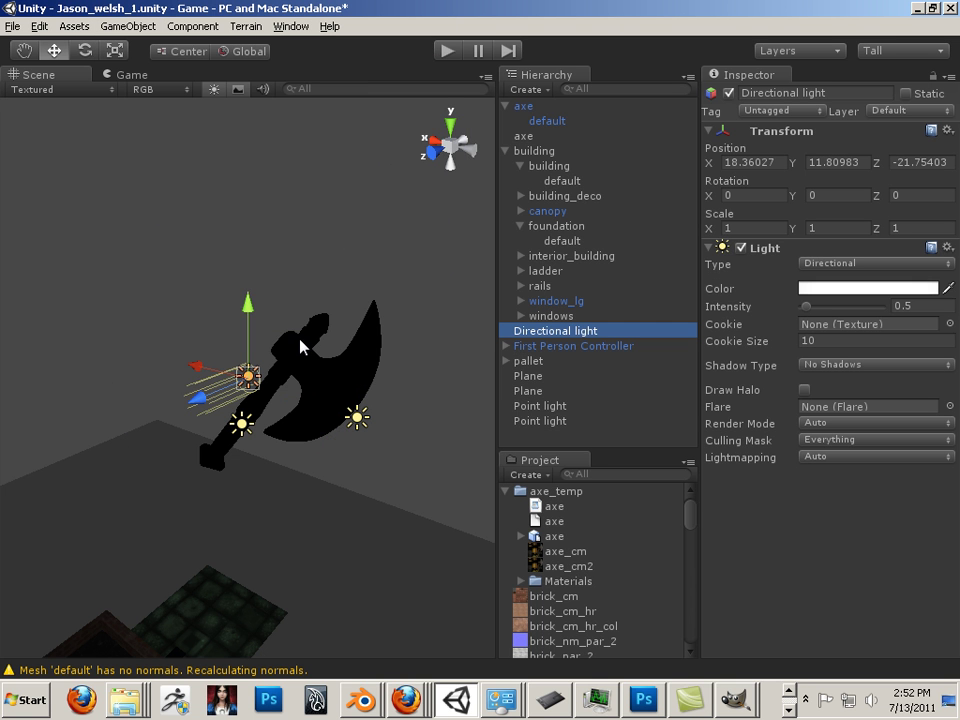
left_click(95, 56)
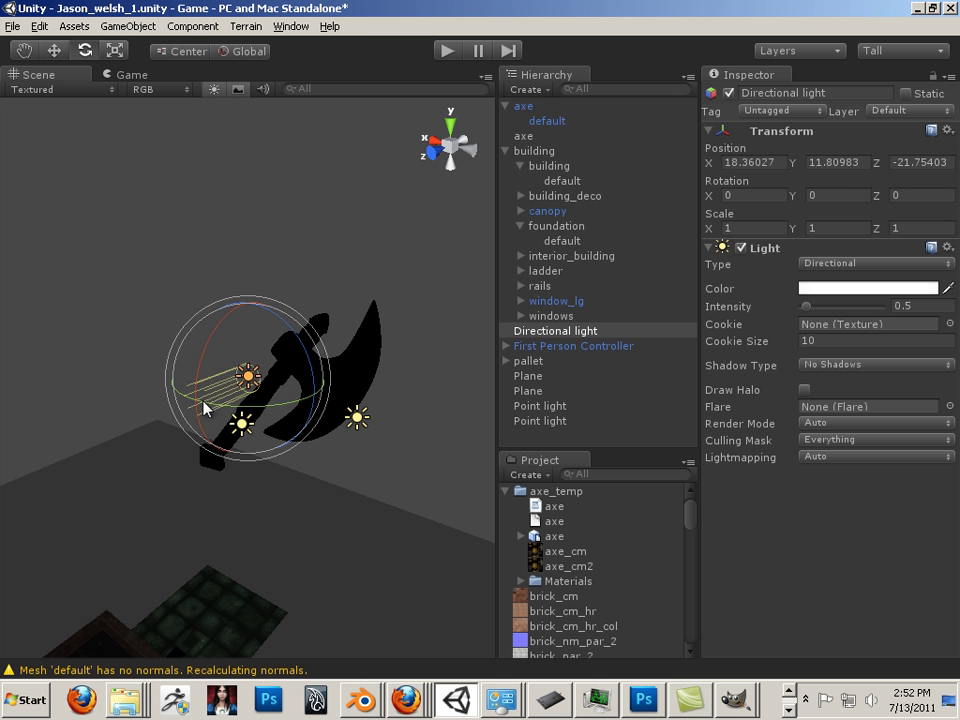
left_click_drag(204, 405, 397, 340)
left_click_drag(403, 278, 369, 354)
Step: Select the axe's default mesh and set its material's Main Color to white (255, 255, 255)
left_click(378, 372)
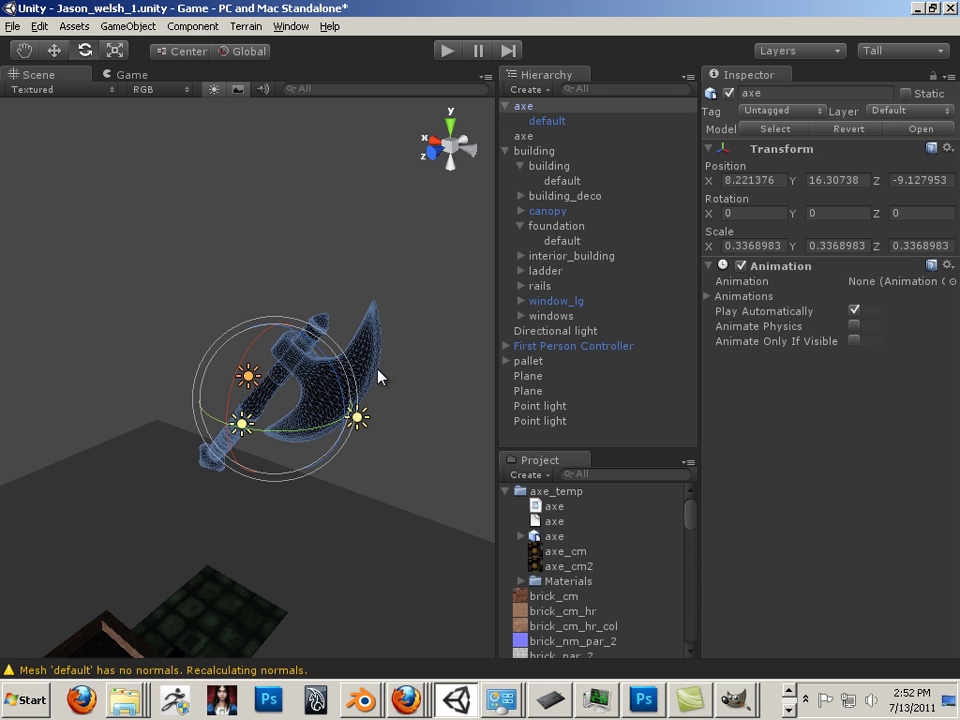
scroll(388, 370, "up", 4)
left_click(425, 368)
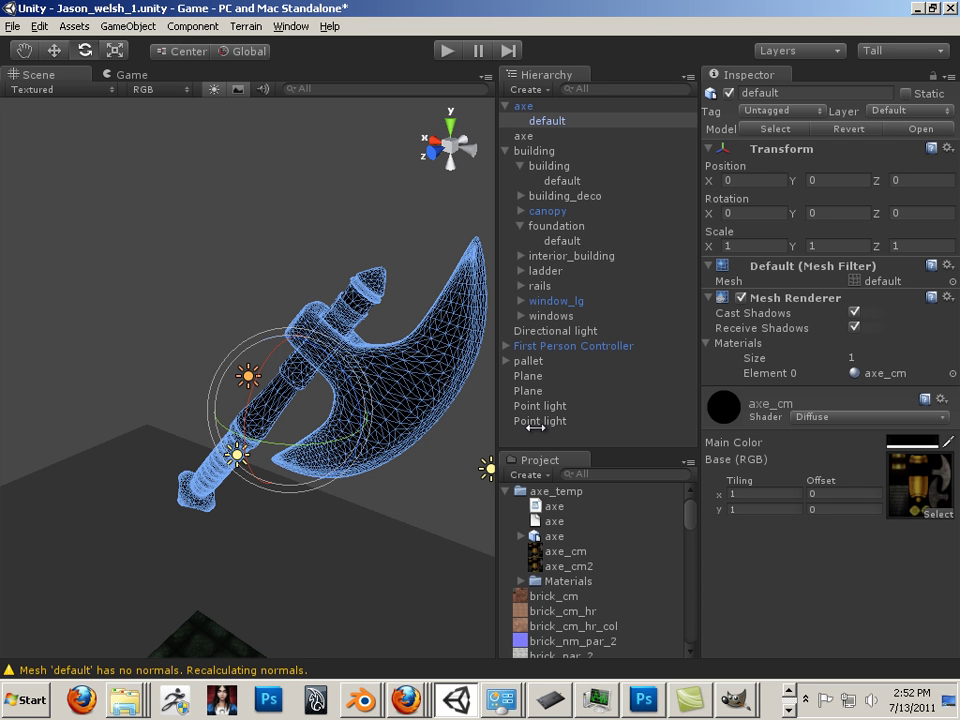
left_click(912, 441)
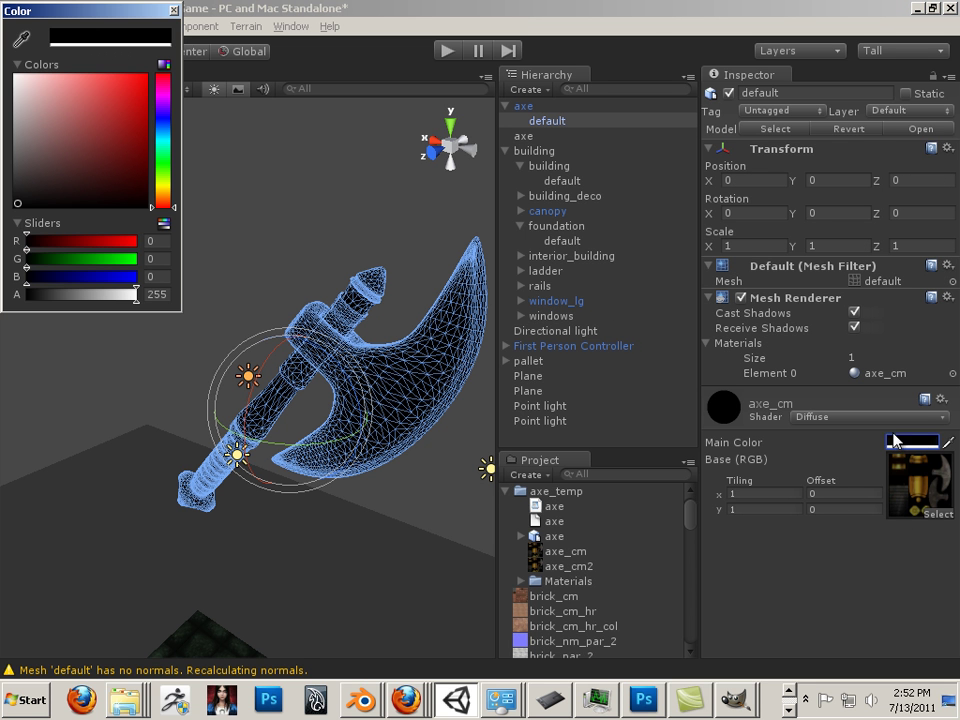
left_click_drag(93, 97, 5, 73)
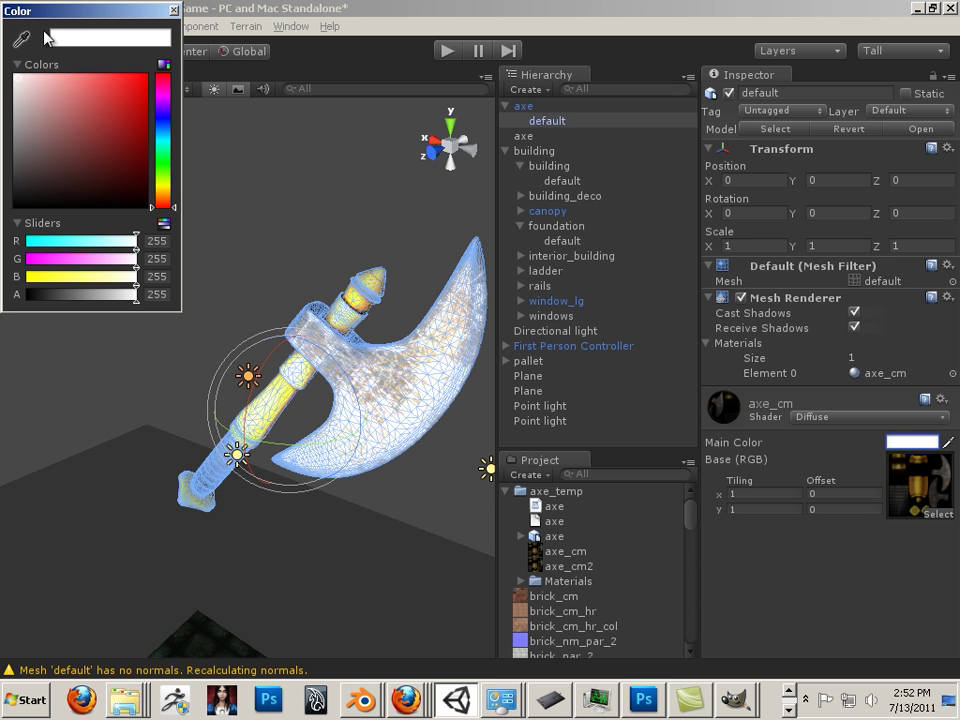
left_click(173, 11)
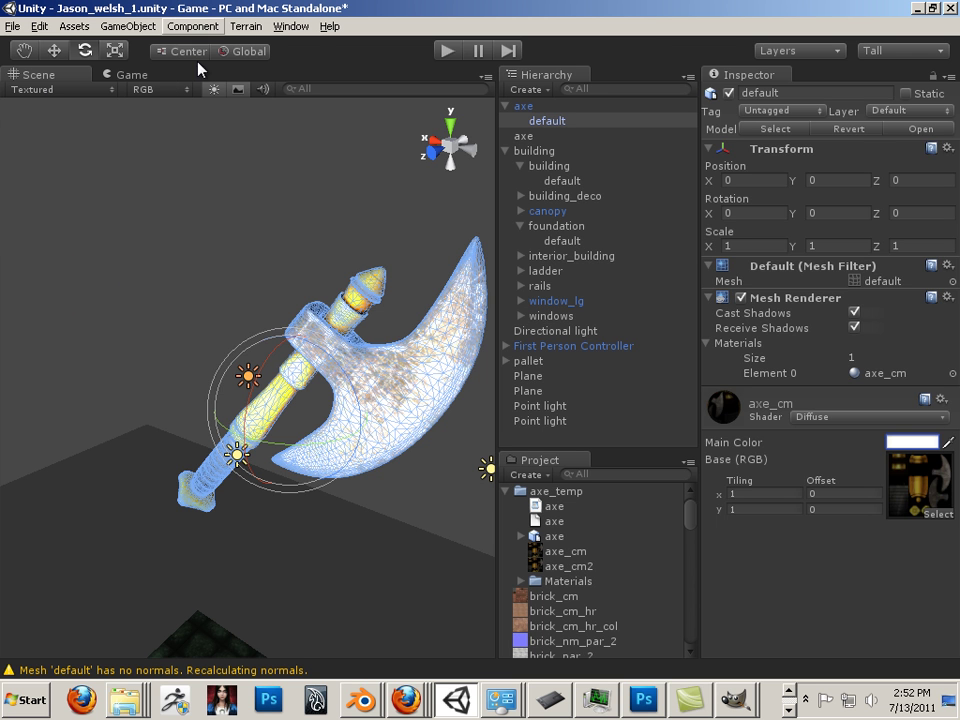
Step: Delete the directional light beside the axe from the scene
left_click(330, 235)
scroll(330, 240, "up", 5)
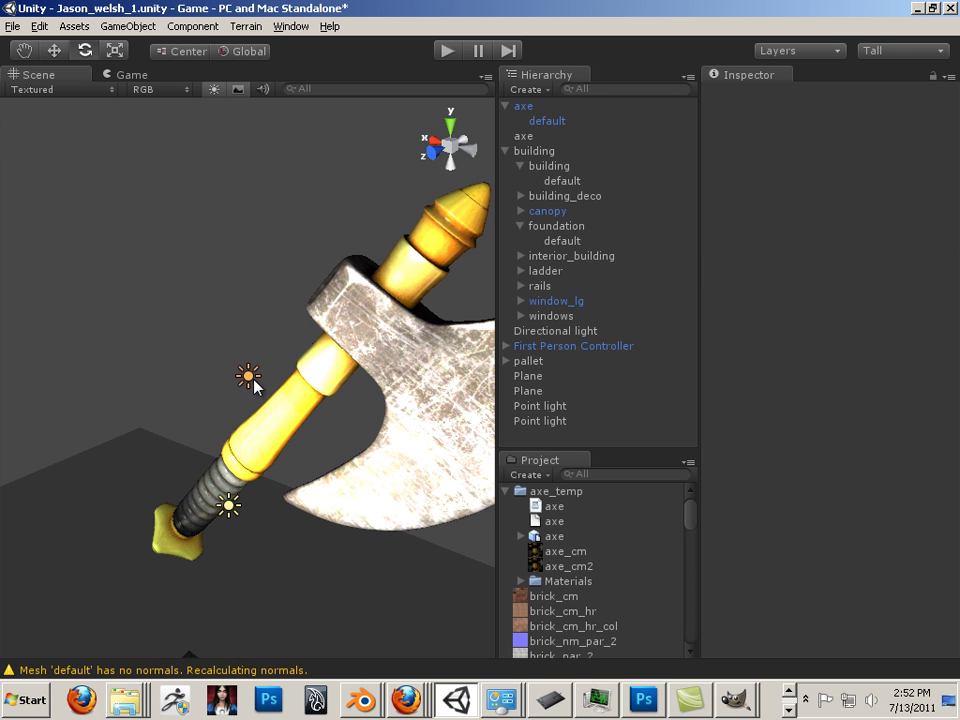
left_click(248, 377)
key("Delete")
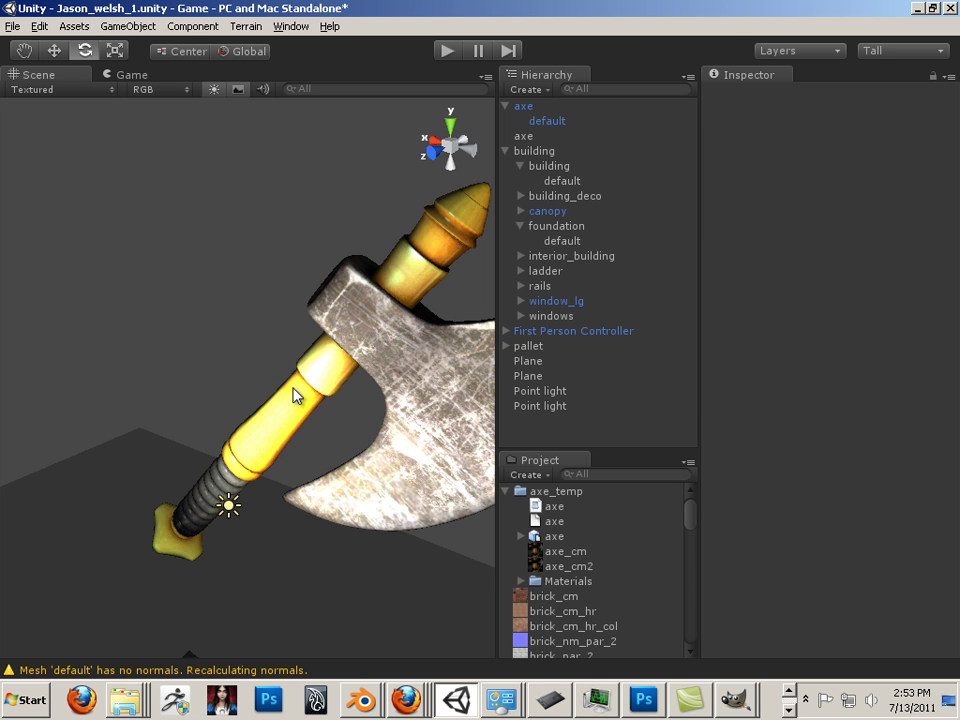
Step: Select the axe's default mesh and switch its axe_cm material to the Specular shader
left_click_drag(295, 395, 268, 387)
scroll(420, 437, "up", 3)
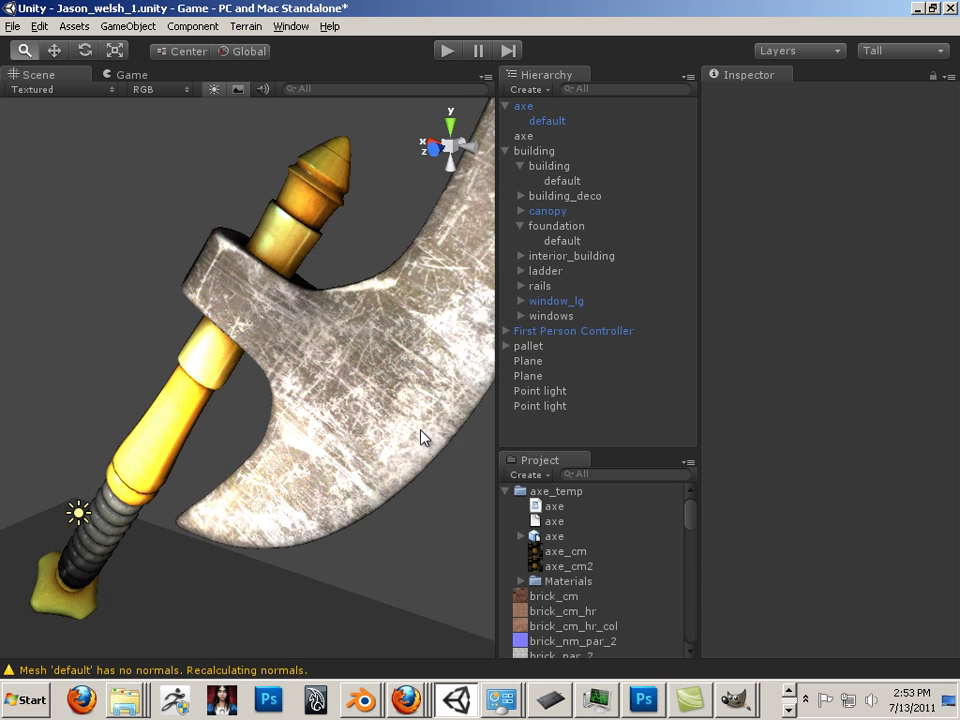
left_click(420, 437)
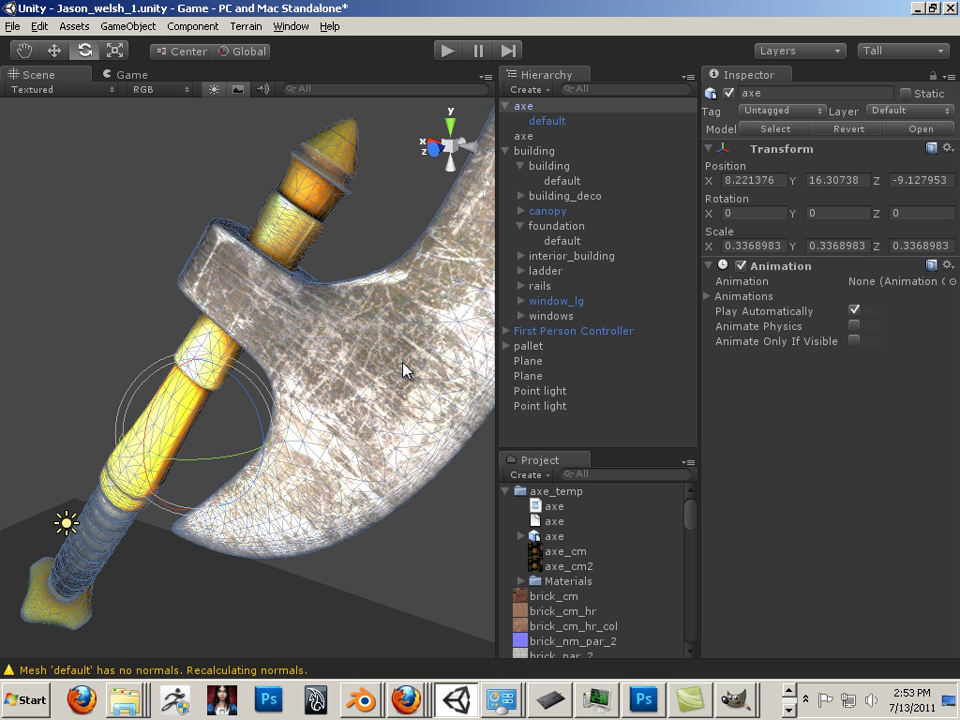
left_click(406, 372)
left_click(836, 418)
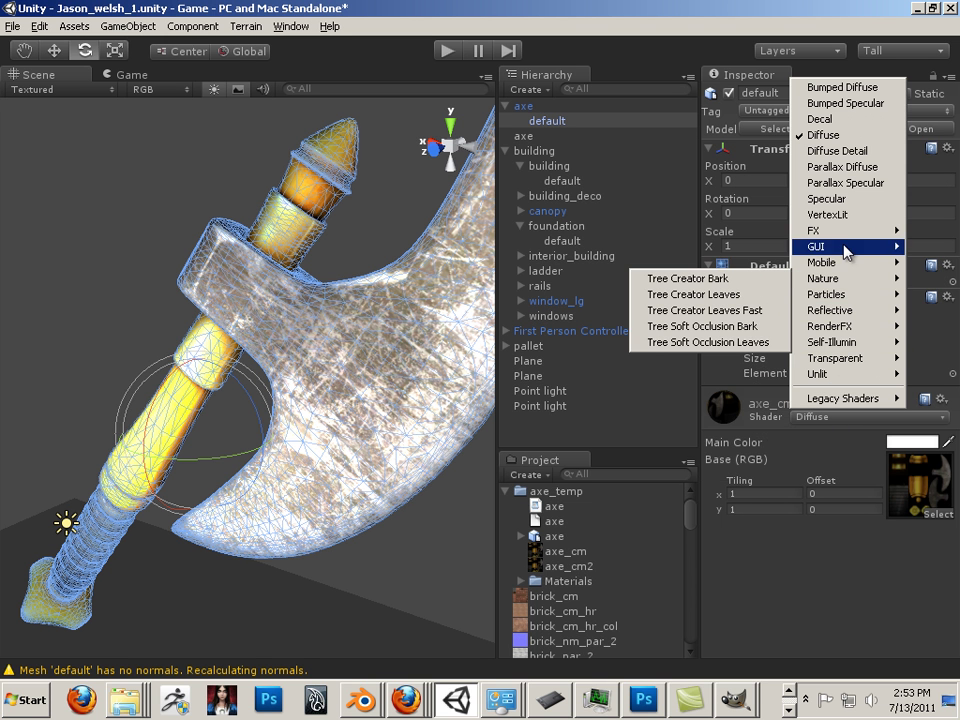
left_click(826, 199)
left_click(396, 221)
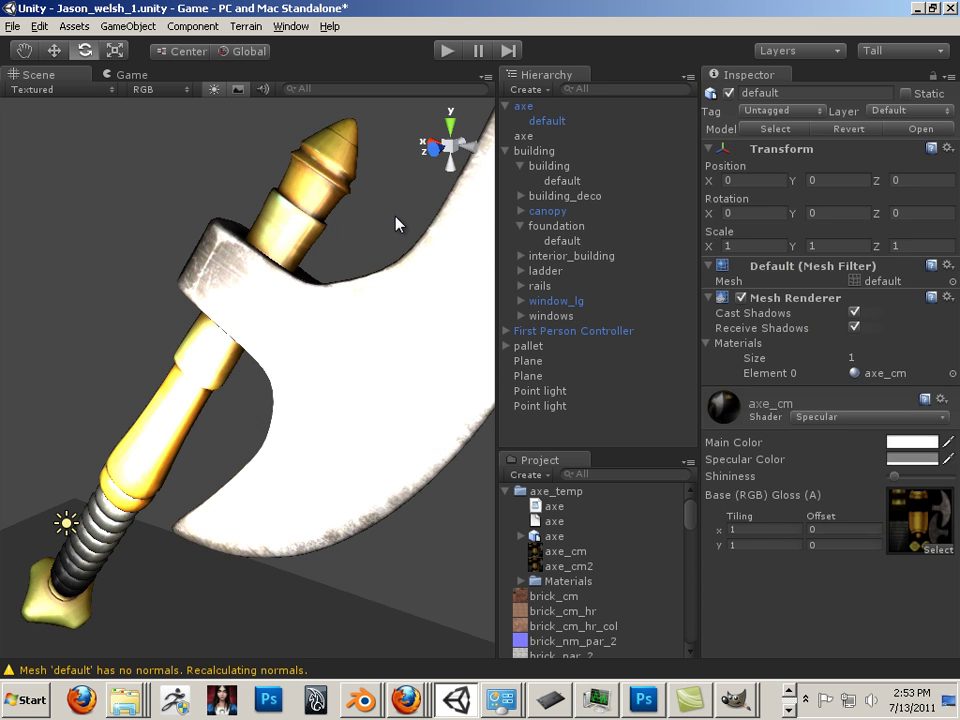
Step: Reselect the axe's default mesh and raise its material's Shininess to the maximum
left_click(490, 362)
left_click(383, 347)
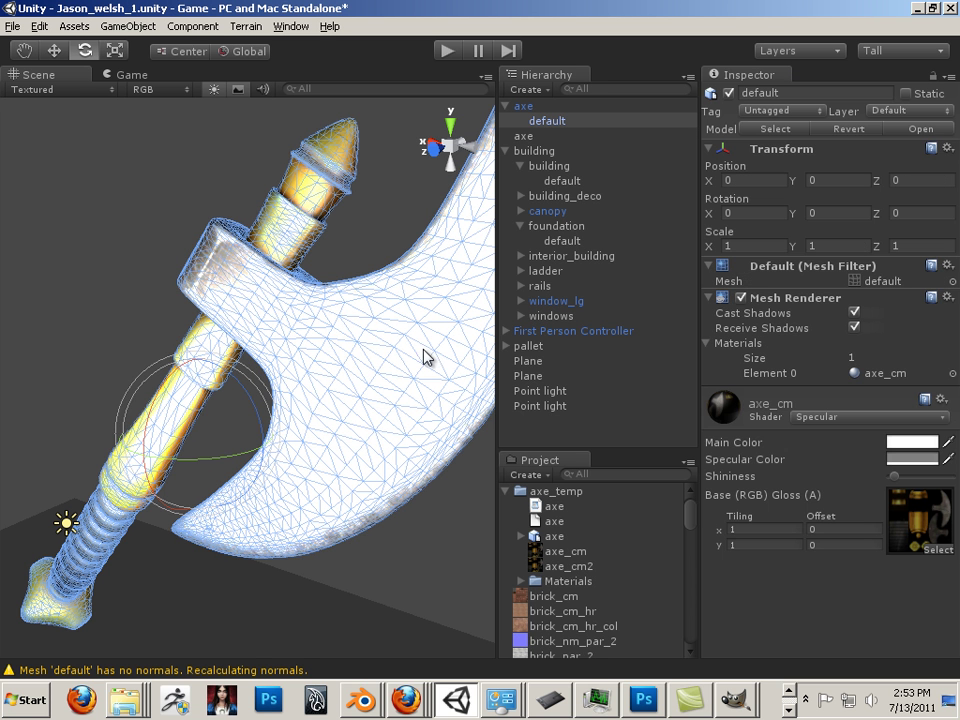
left_click_drag(895, 477, 948, 477)
left_click(380, 242)
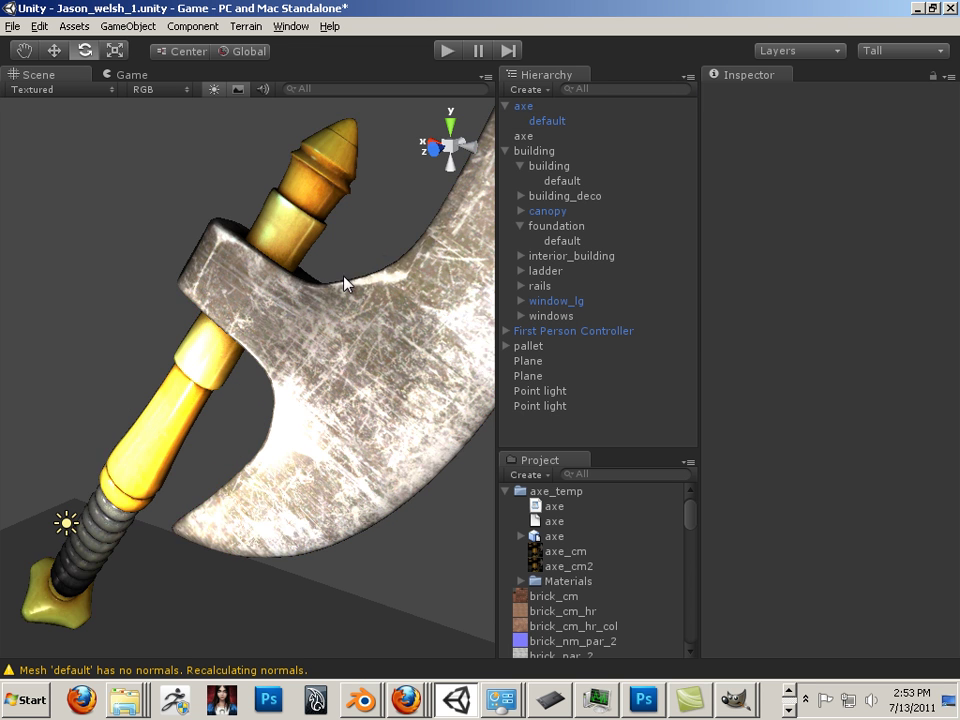
Step: Darken the Specular Color of the axe's default mesh material, keeping it a neutral shade
scroll(343, 279, "down", 3)
left_click(405, 393)
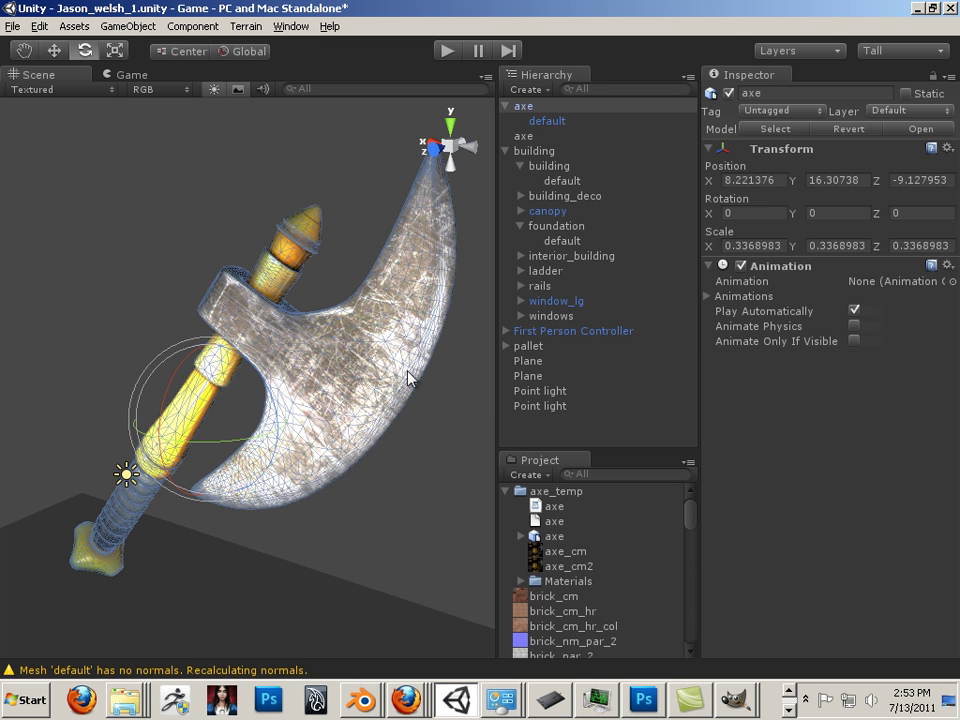
left_click(408, 378)
left_click(912, 459)
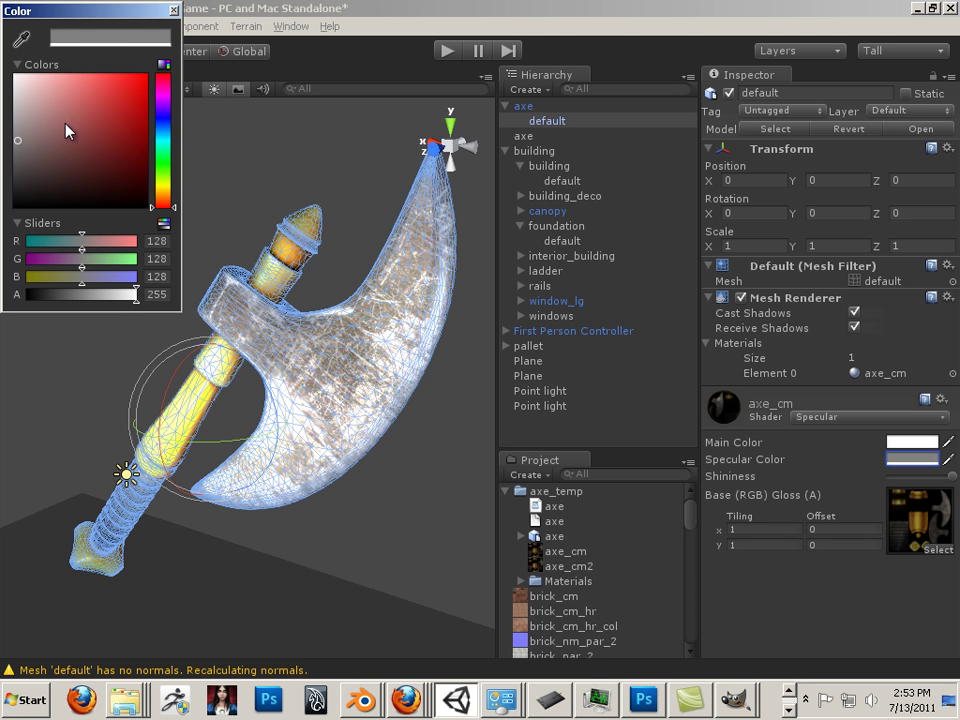
left_click_drag(16, 140, 11, 177)
left_click(175, 12)
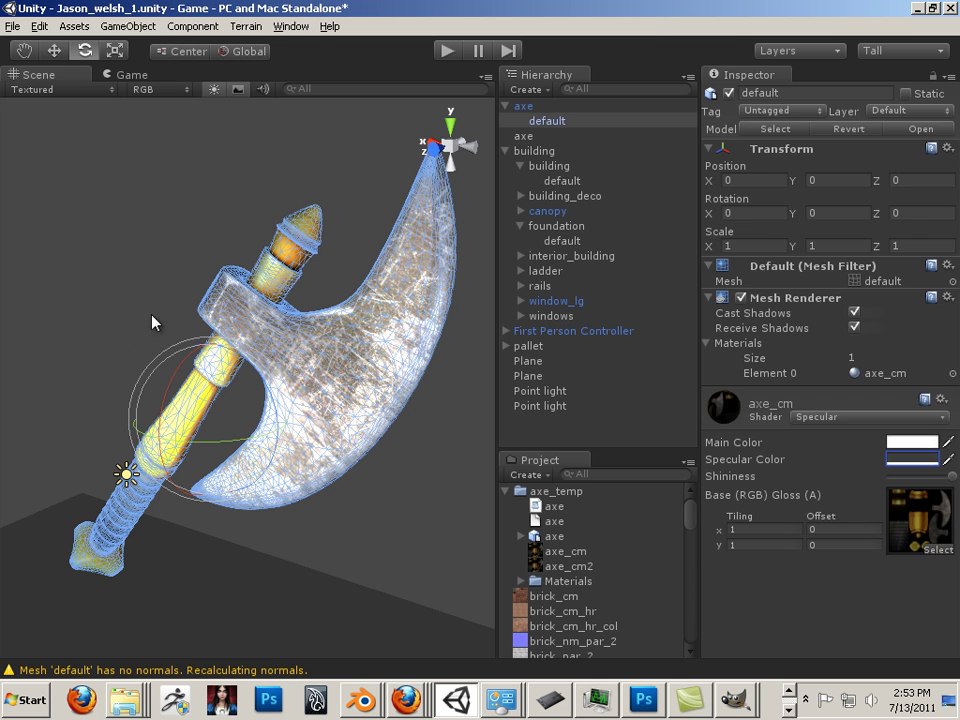
left_click(154, 321)
Step: Move the whole axe object along Z to about -12.02, away from the point lights
left_click(127, 476)
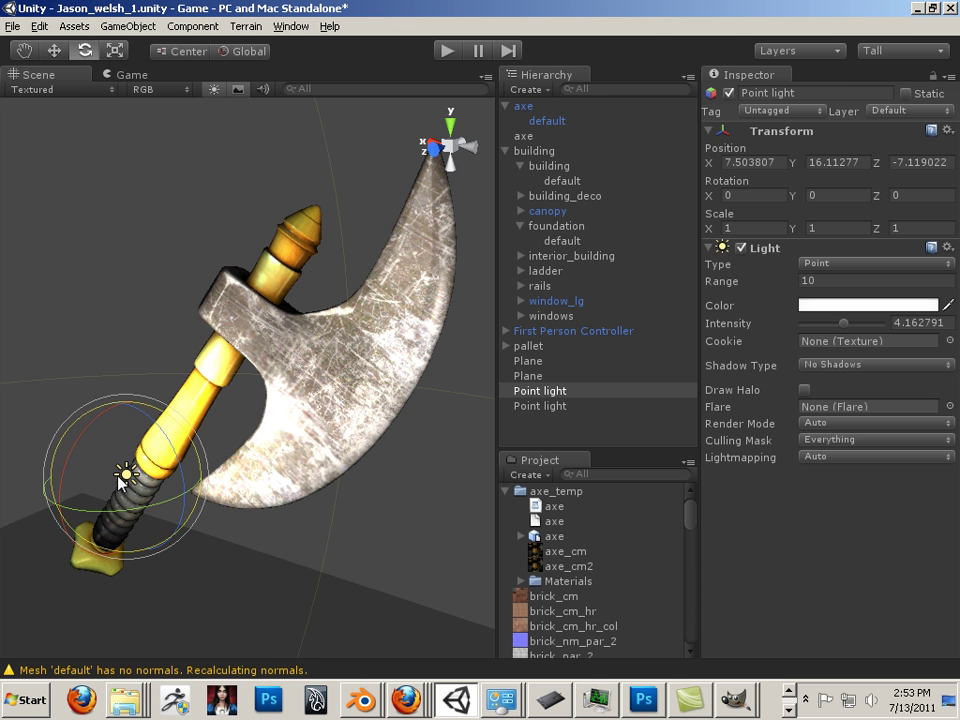
left_click(306, 388)
key("f")
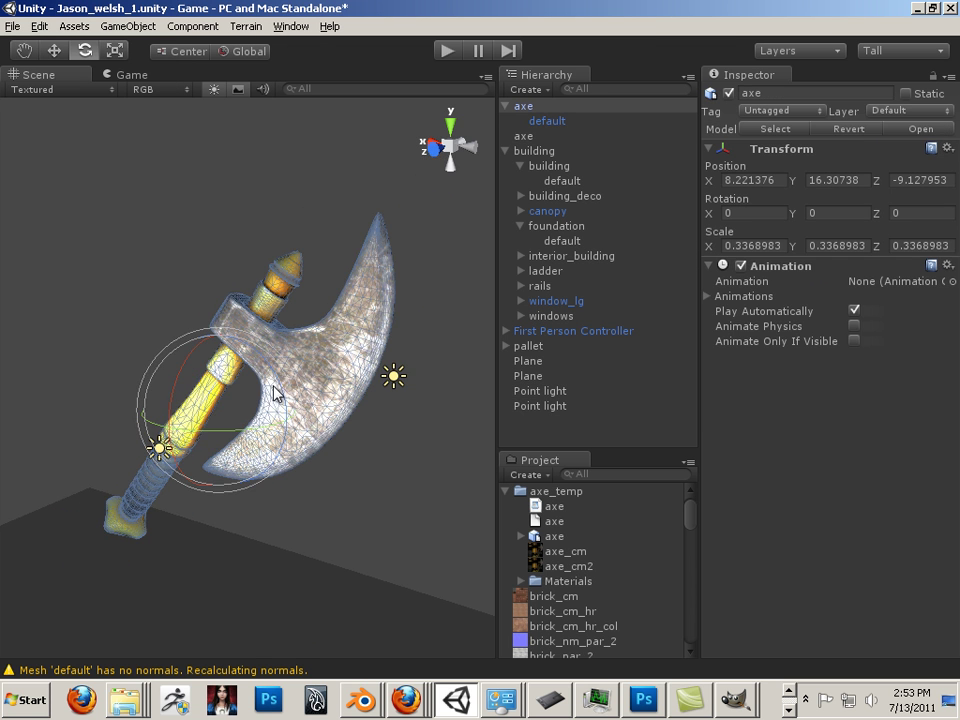
left_click(55, 51)
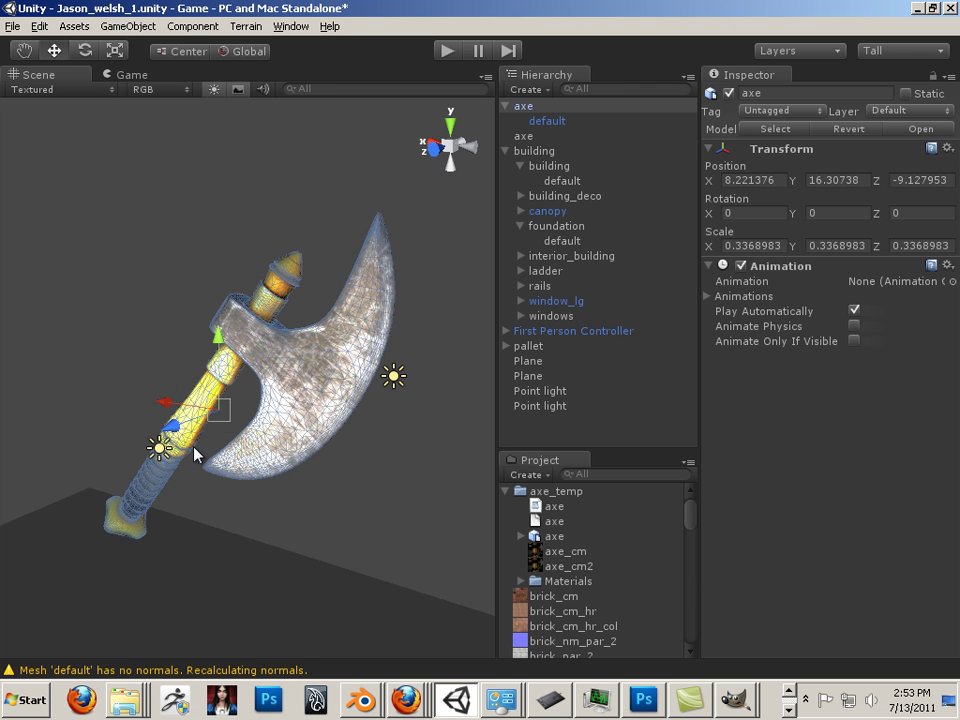
left_click_drag(176, 427, 189, 459)
Step: Move the point light beside the axe handle along X to about 3.30, below the blade
left_click(160, 451)
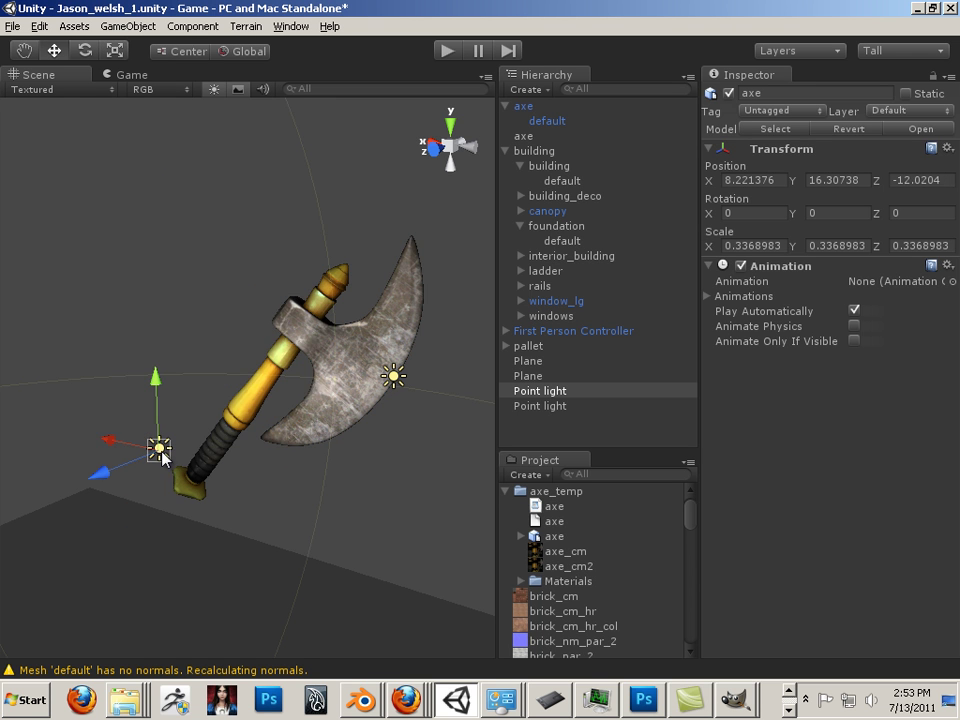
left_click_drag(108, 443, 152, 510)
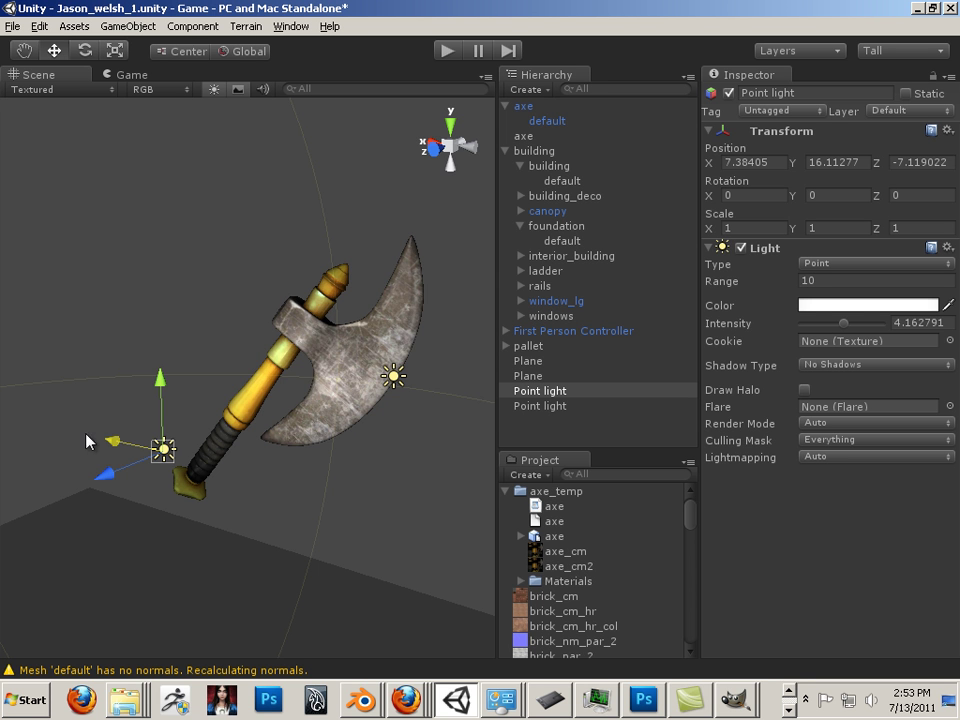
left_click_drag(119, 444, 230, 427)
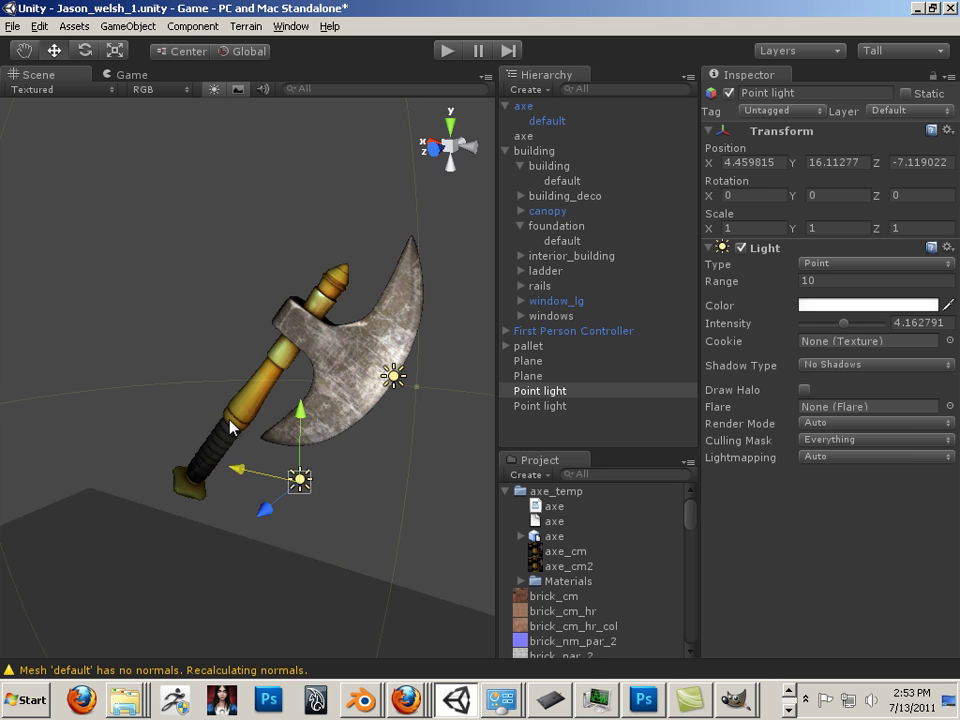
left_click_drag(231, 472, 312, 443)
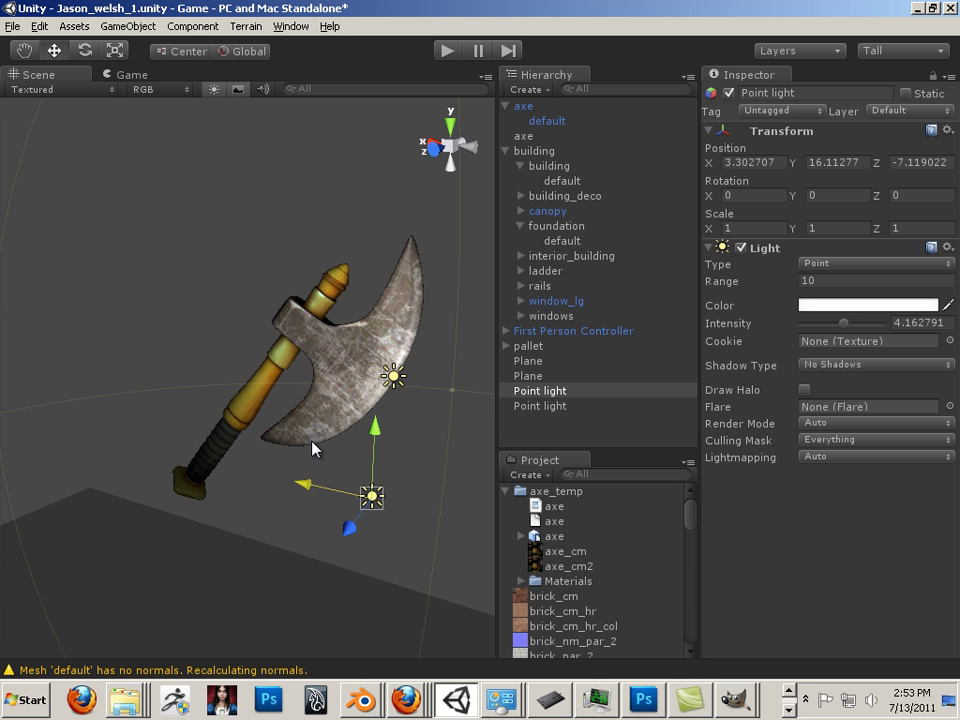
Step: Raise the point light and shift it across the axe, to about X 3.22, Y 17.70, Z -4.66
left_click_drag(378, 428, 413, 224)
left_click_drag(333, 267, 236, 253)
left_click_drag(281, 204, 289, 320)
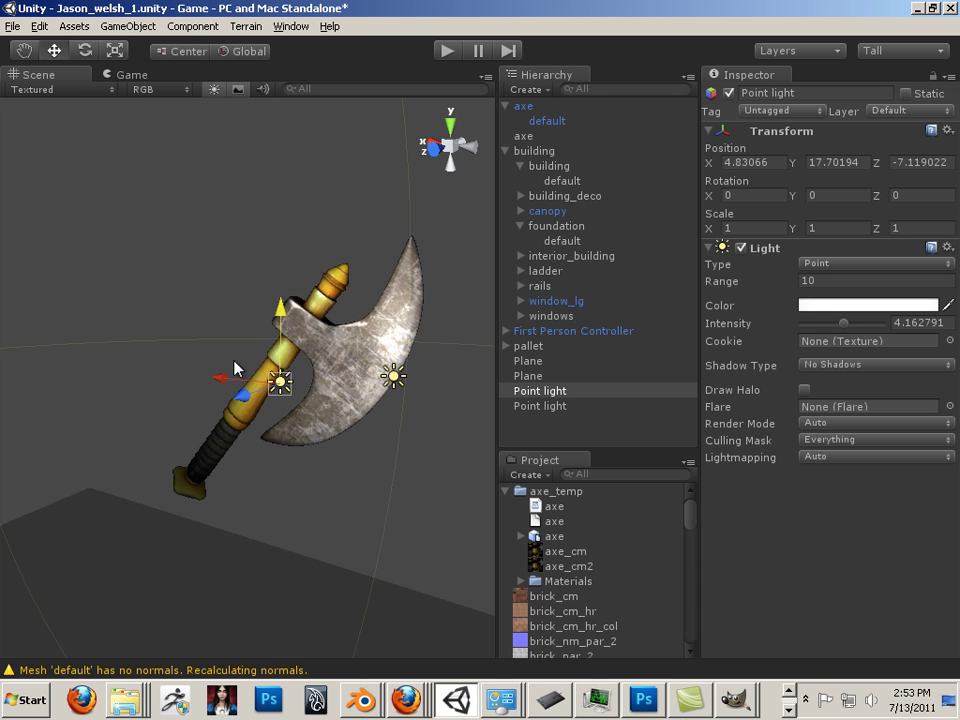
left_click_drag(240, 388, 316, 434)
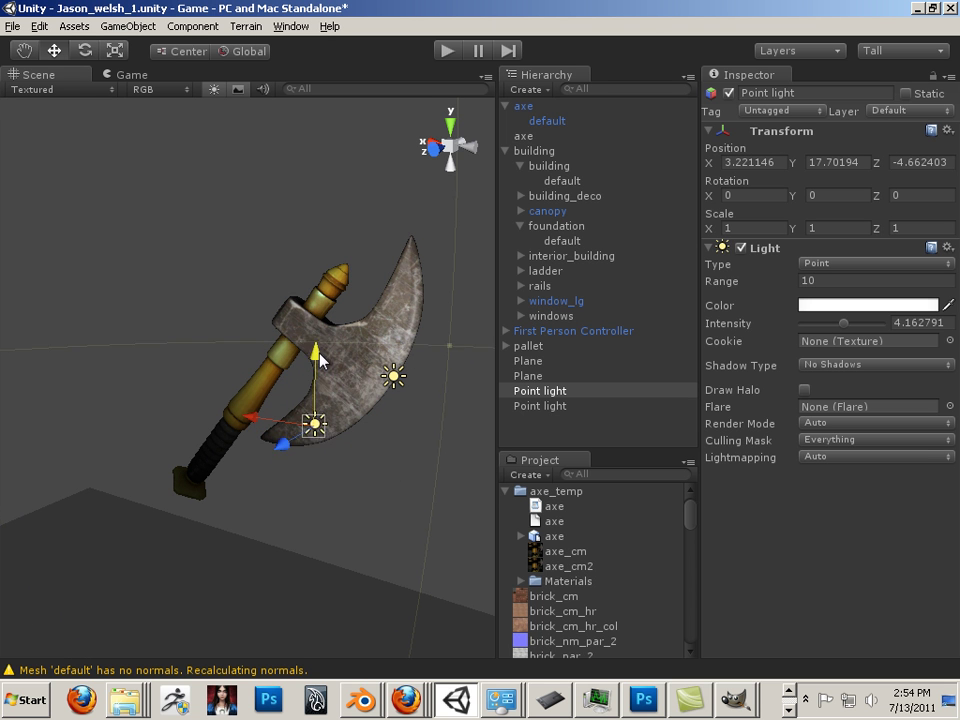
Step: Move the point light past the axe head and back beside the handle, at about X 8.17, Y 16.45, Z -8.18
left_click_drag(345, 385, 122, 480, "alt")
left_click_drag(70, 500, 190, 478)
scroll(210, 465, "up", 5)
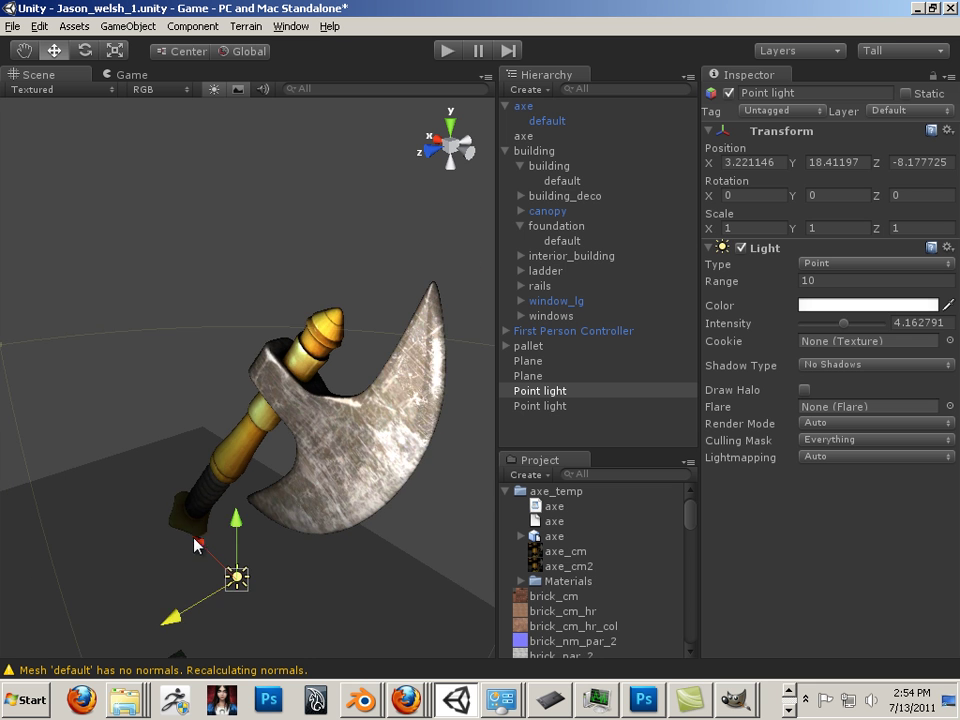
left_click_drag(197, 545, 253, 202)
key("w")
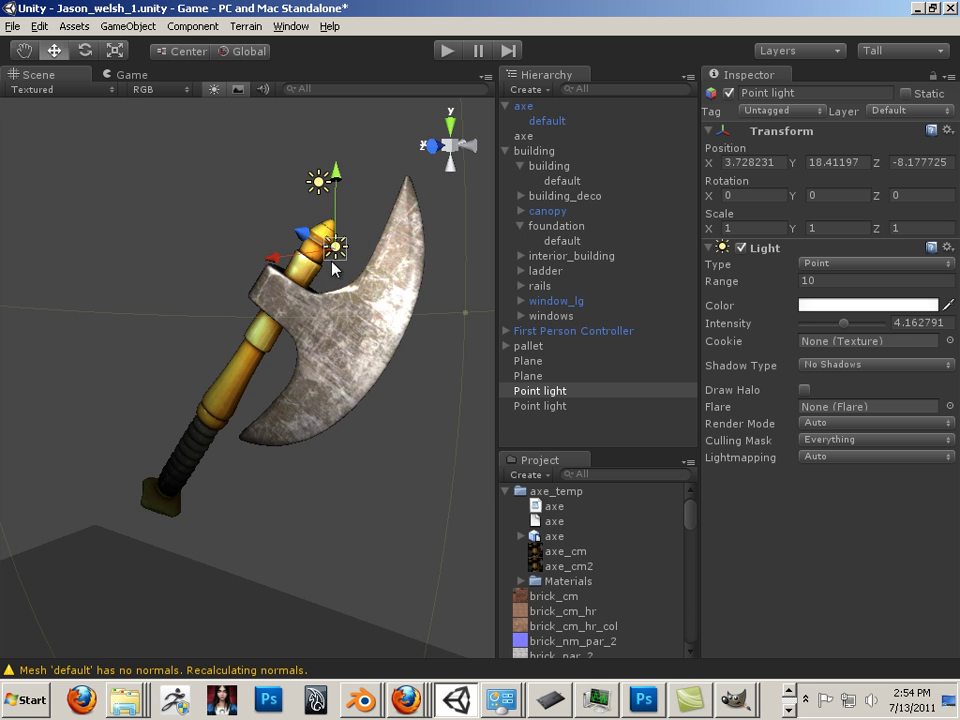
left_click_drag(326, 186, 35, 391)
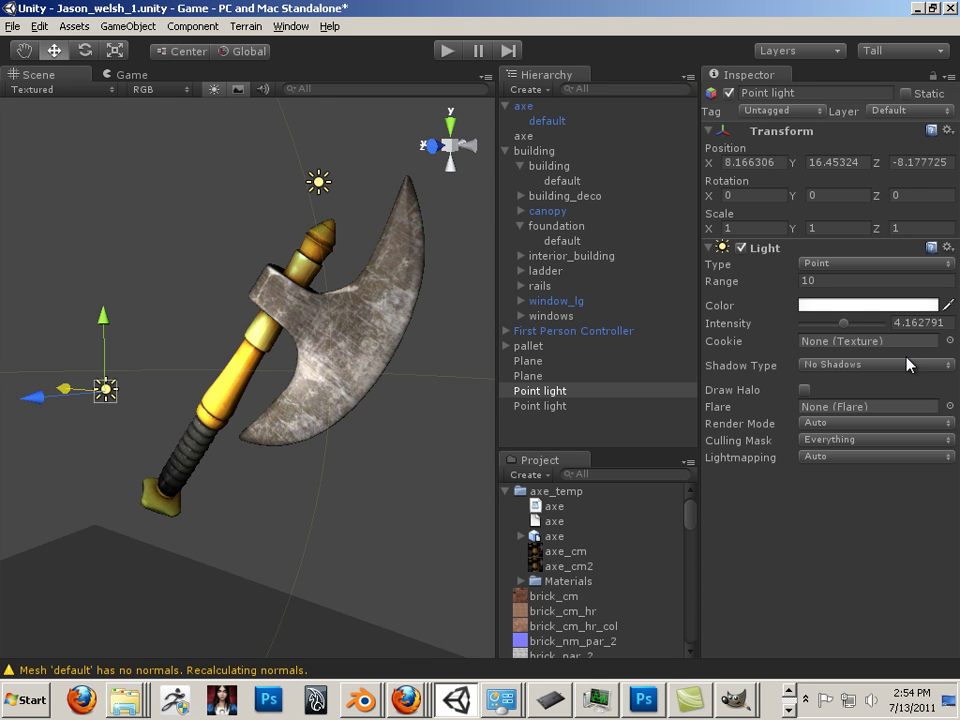